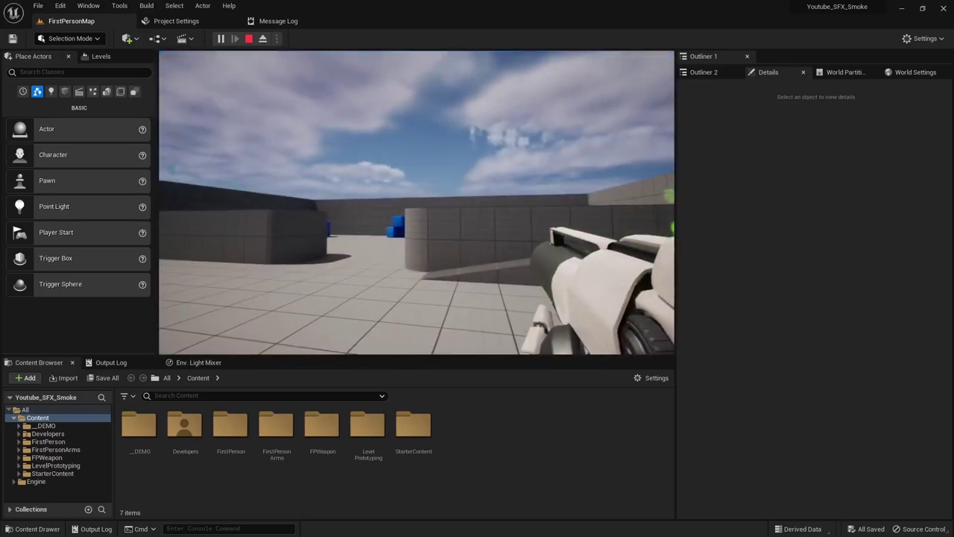
Stop the running play session and return to editing the level with the Content folder shown.
{"action": "key", "text": "Escape"}
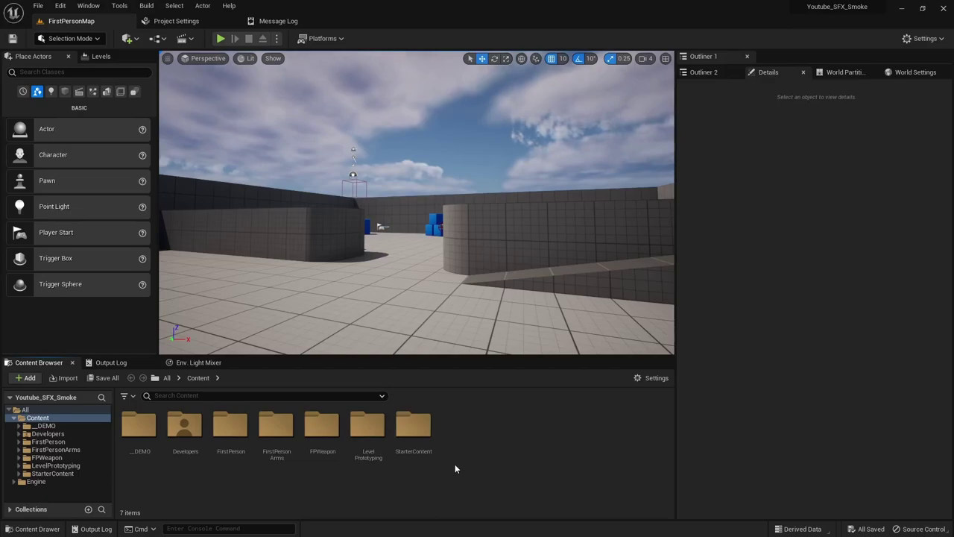
{"action": "right_click", "coordinate": [481, 464]}
{"action": "left_click", "coordinate": [336, 483]}
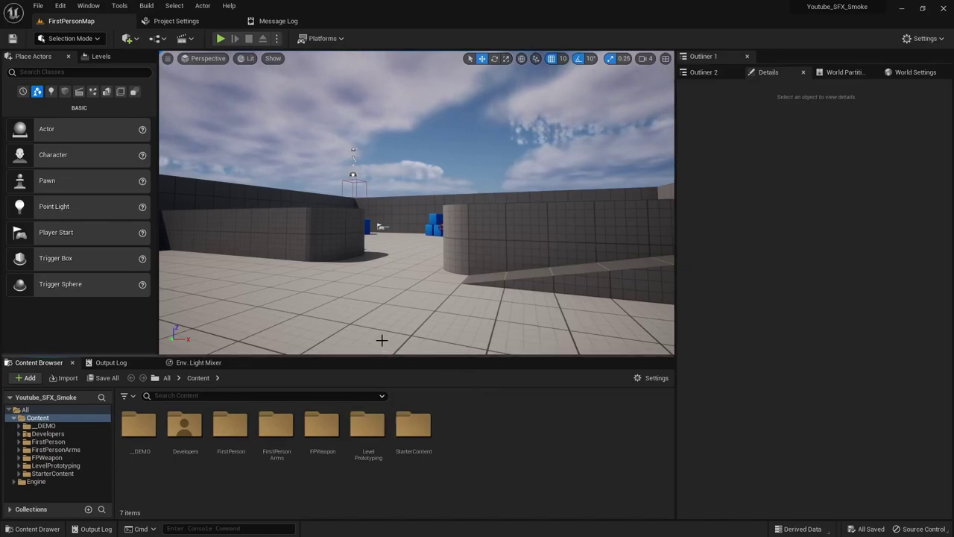
{"action": "left_click", "coordinate": [436, 465]}
{"action": "left_click", "coordinate": [471, 470]}
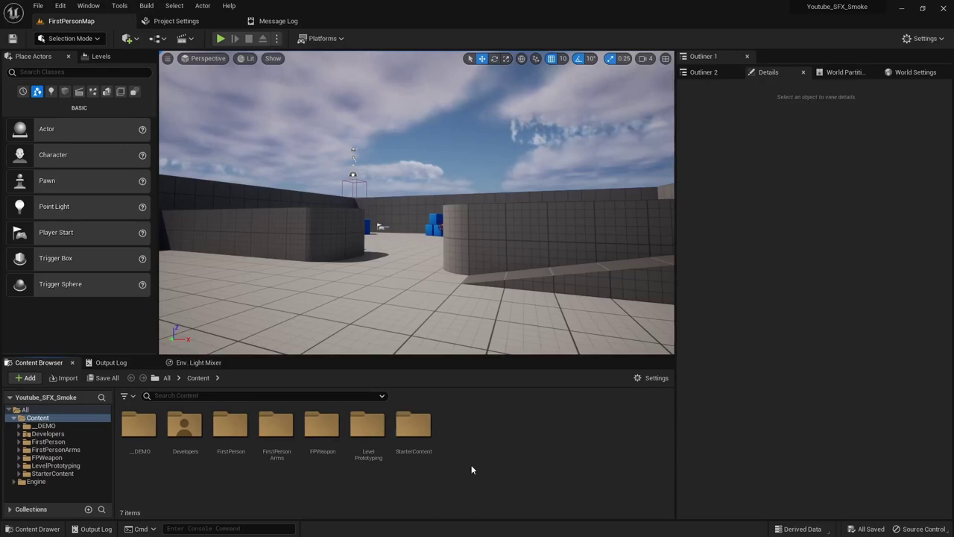
Create two folders named _Audio and _Blueprints in the Content folder.
{"action": "key", "text": "ctrl+shift+n"}
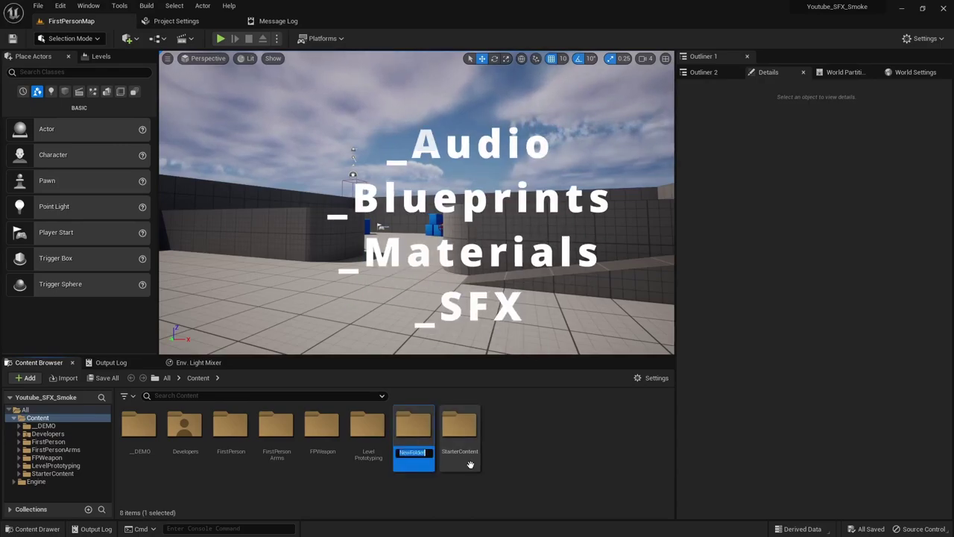
{"action": "type", "text": "_Audio"}
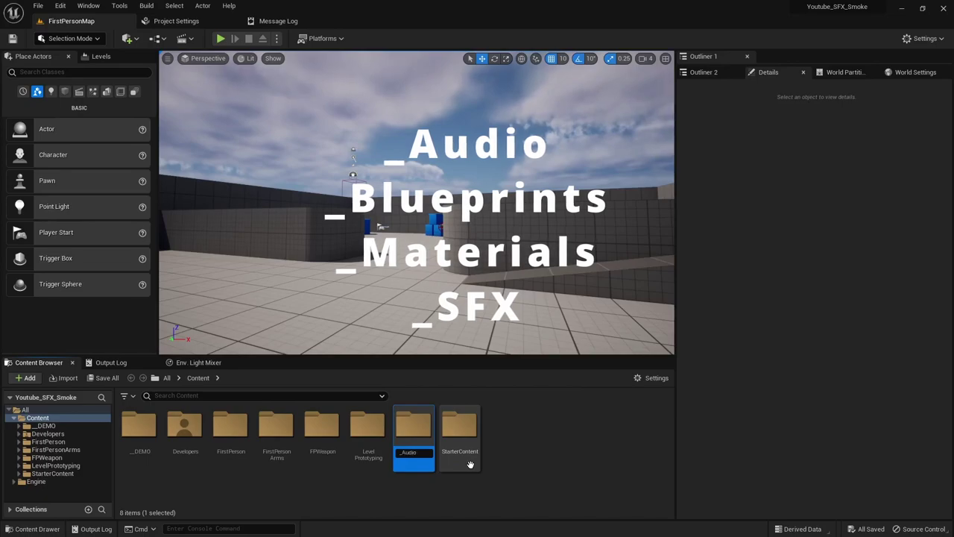
{"action": "key", "text": "Return"}
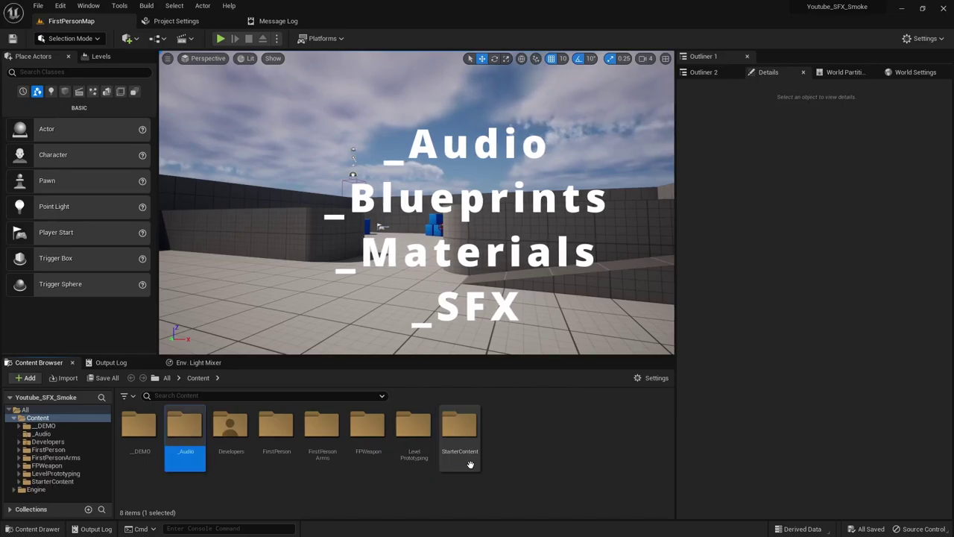
{"action": "key", "text": "ctrl+shift+n"}
{"action": "type", "text": "_"}
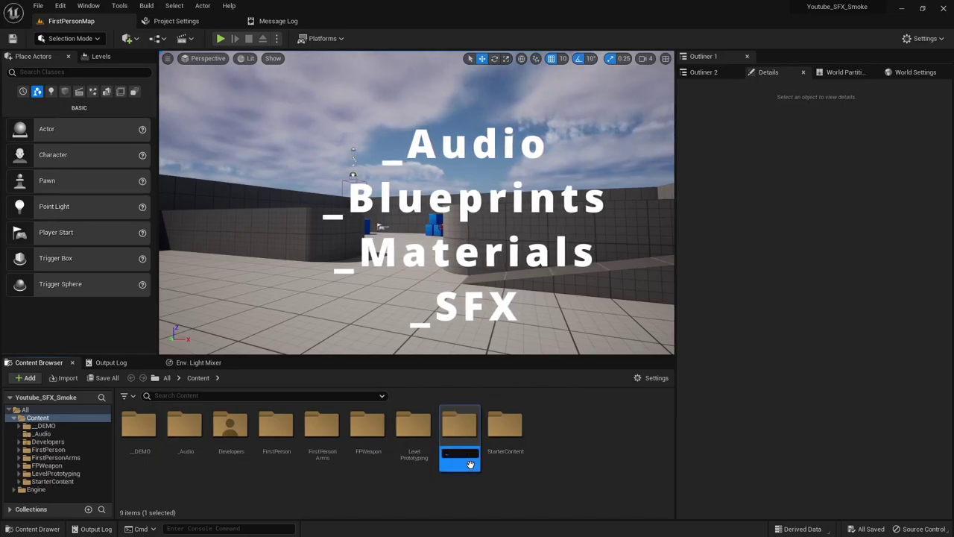
{"action": "type", "text": "Blueprints"}
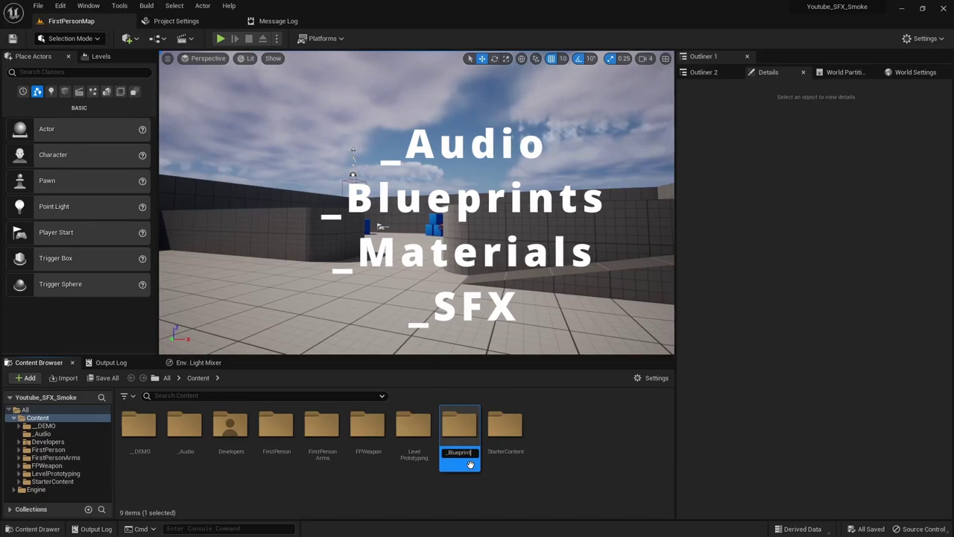
{"action": "key", "text": "Return"}
Create another folder in Content and name it _Materials, including the leading underscore.
{"action": "key", "text": "ctrl+shift+n"}
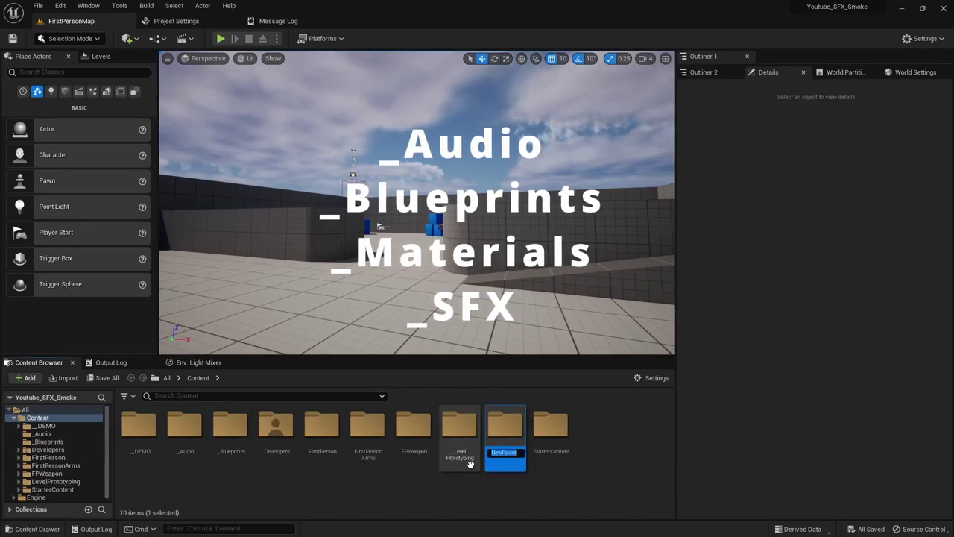
{"action": "type", "text": "Materials"}
{"action": "key", "text": "Return"}
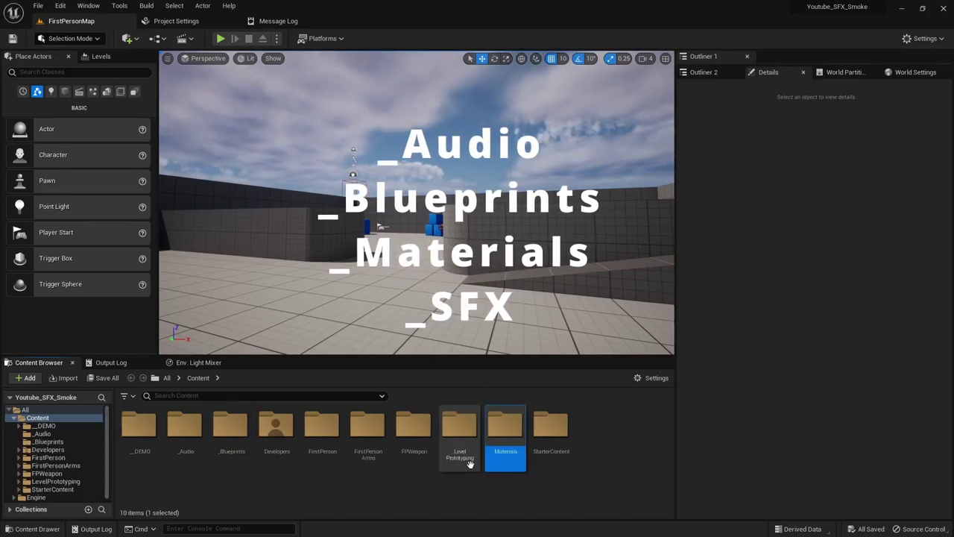
{"action": "key", "text": "F2"}
{"action": "type", "text": "_"}
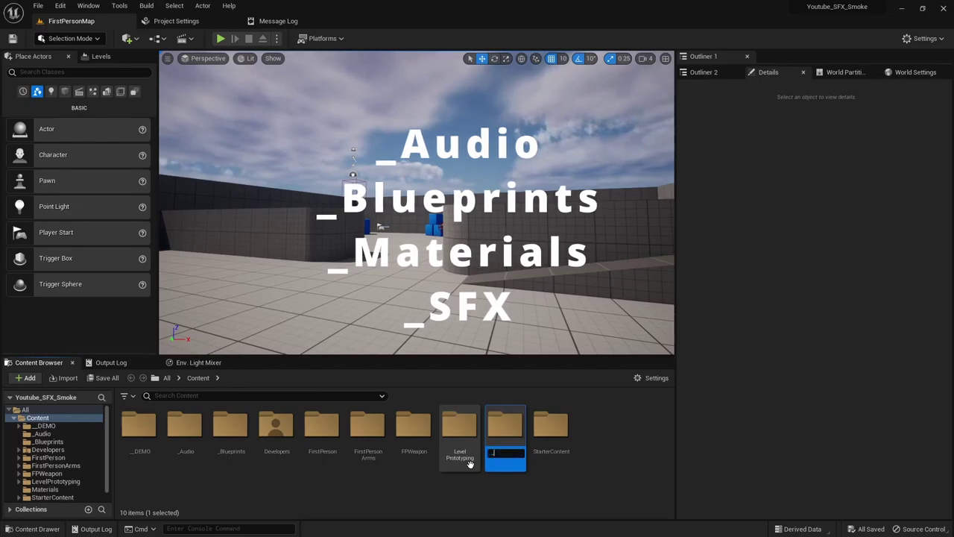
{"action": "type", "text": "Materials"}
{"action": "key", "text": "Return"}
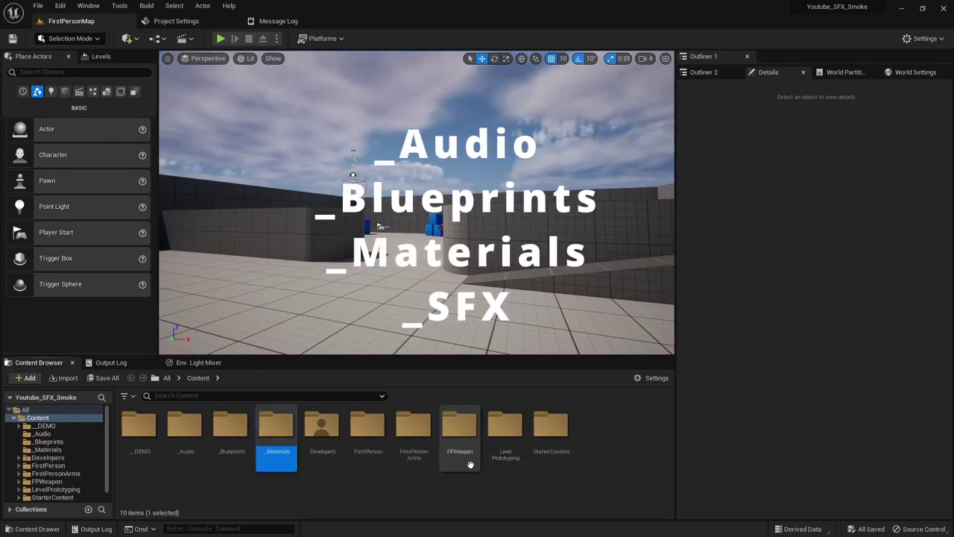
Create a folder named _SFX in the Content folder.
{"action": "key", "text": "ctrl+shift+n"}
{"action": "type", "text": "_"}
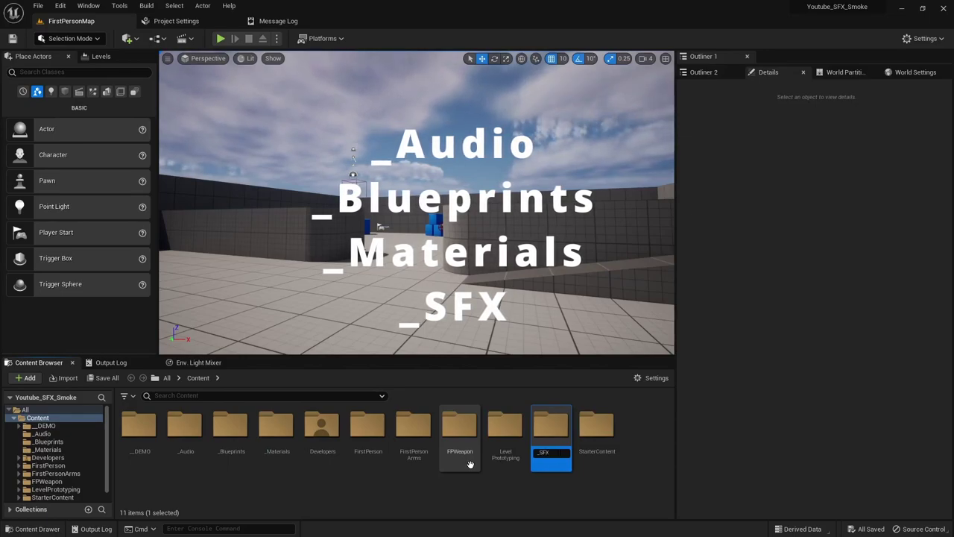
{"action": "type", "text": "SFX"}
{"action": "key", "text": "Return"}
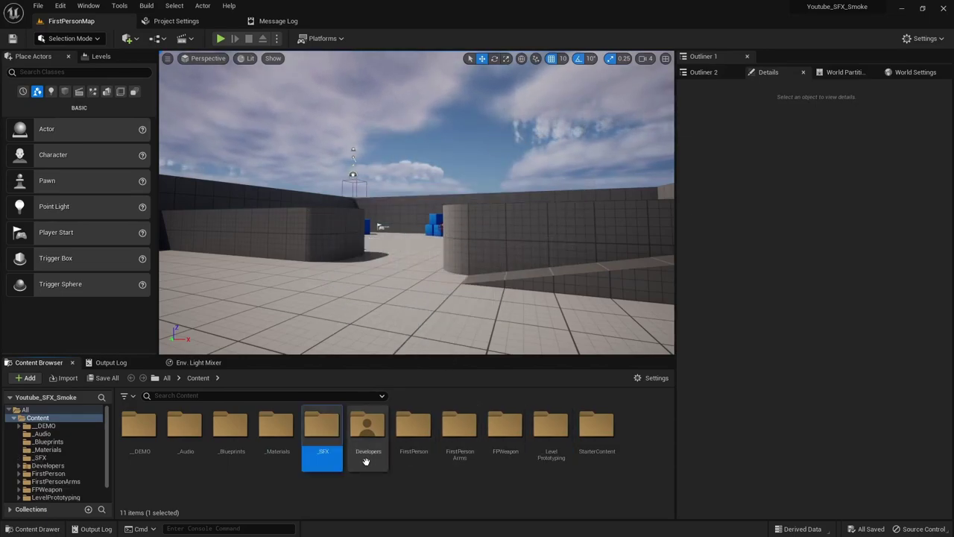
Open the _Audio folder and listen to each gas-leak and mask-breathing sound wave in it.
{"action": "double_click", "coordinate": [190, 450]}
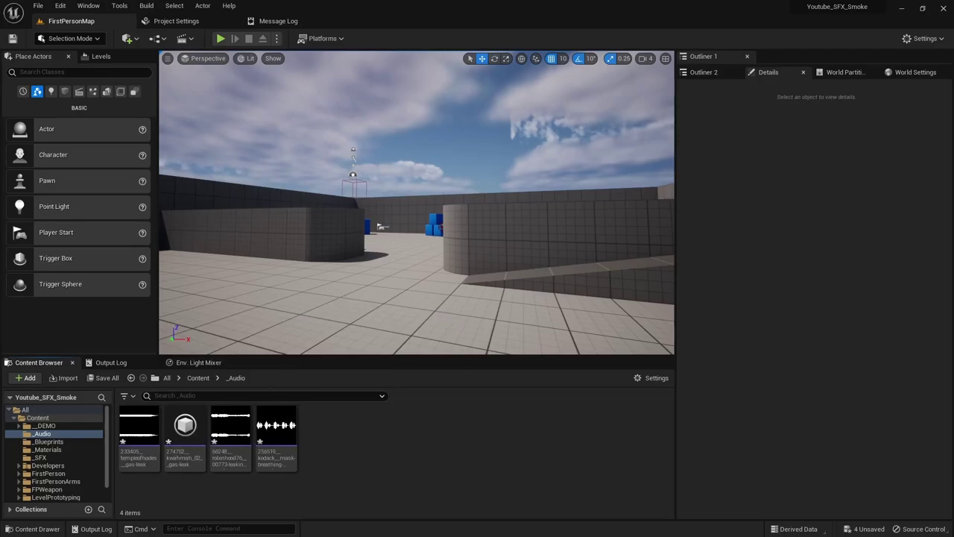
{"action": "left_click", "coordinate": [140, 425]}
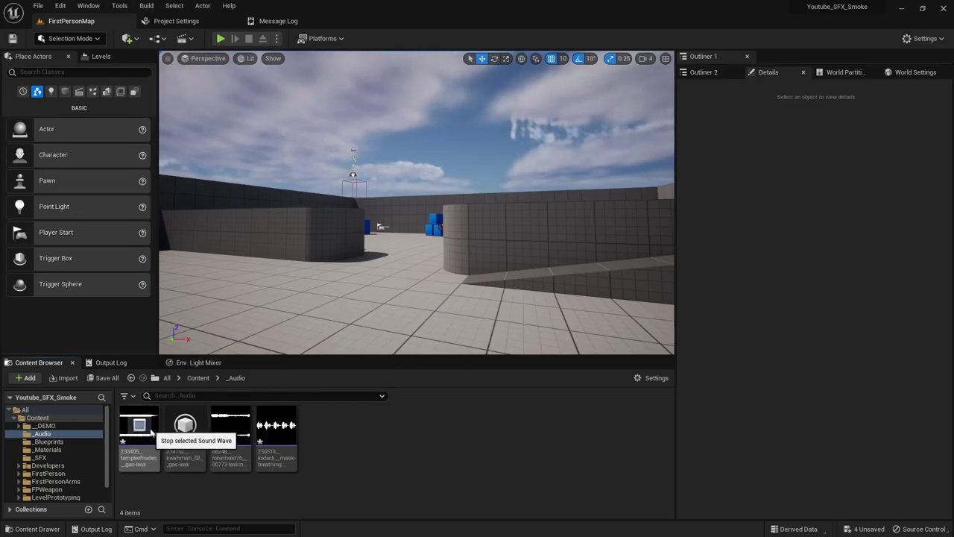
{"action": "left_click", "coordinate": [186, 425]}
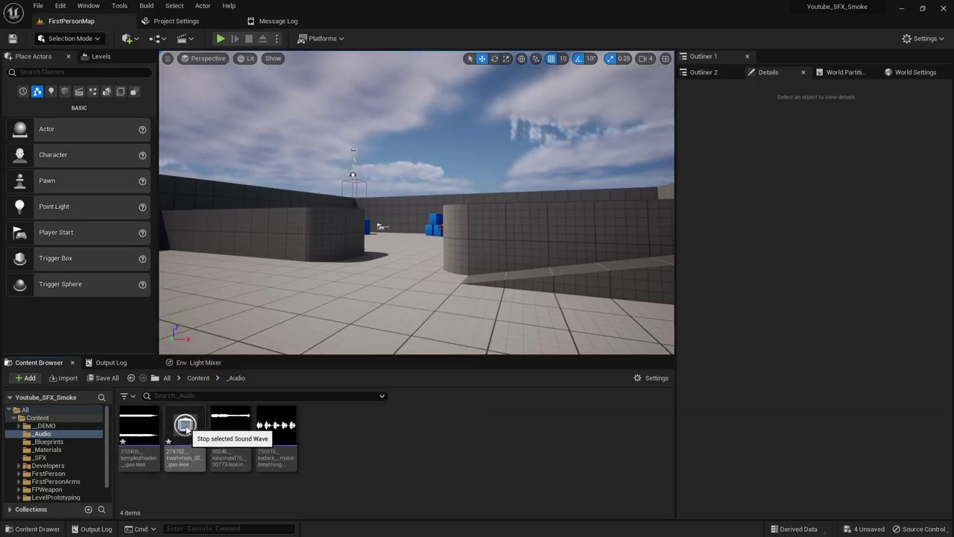
{"action": "left_click", "coordinate": [231, 425]}
{"action": "left_click", "coordinate": [276, 426]}
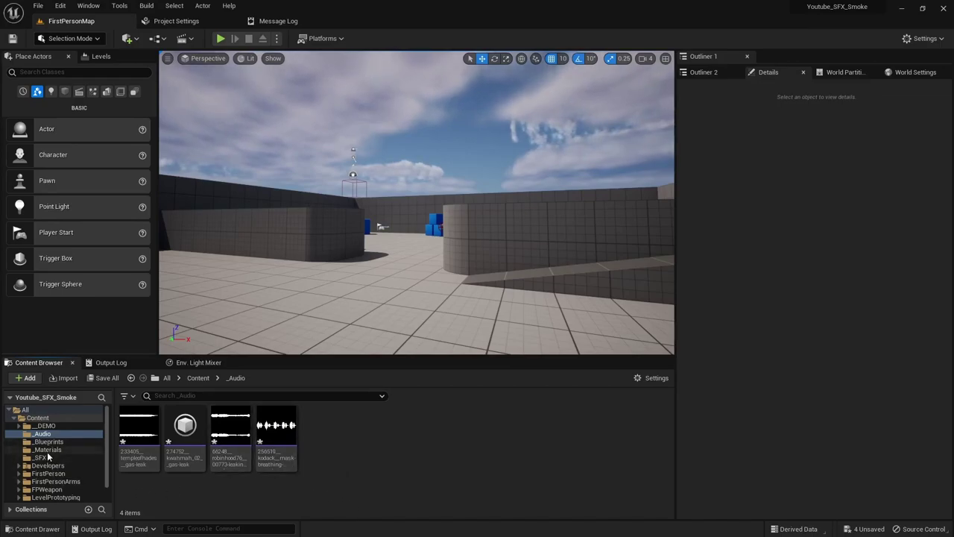
Create a Material Parameter Collection named PC_DataSet in the _Materials folder.
{"action": "left_click", "coordinate": [71, 449]}
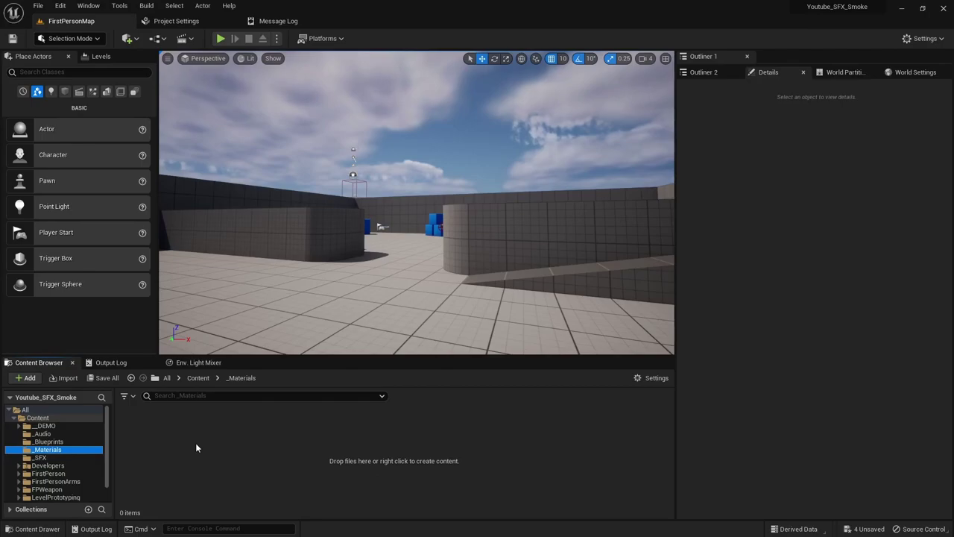
{"action": "right_click", "coordinate": [169, 447]}
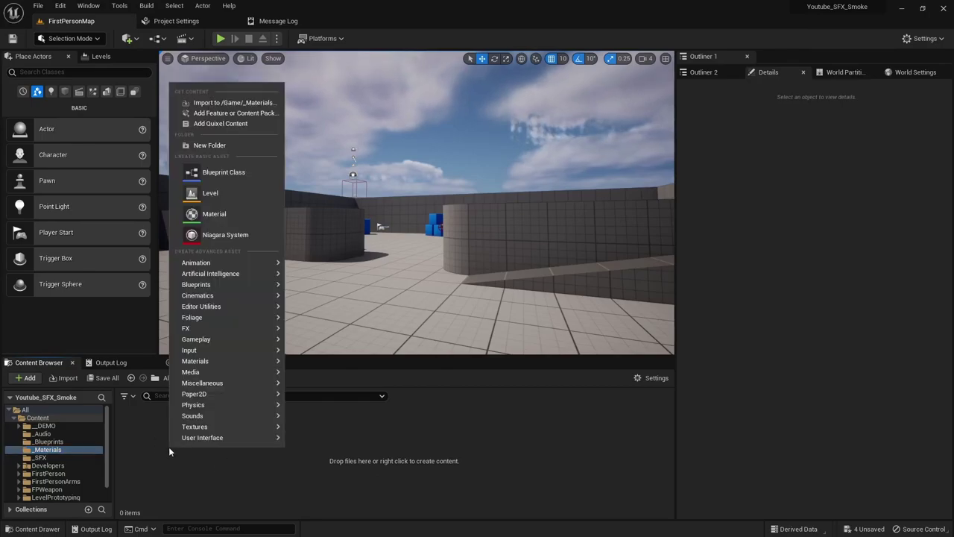
{"action": "mouse_move", "coordinate": [217, 362]}
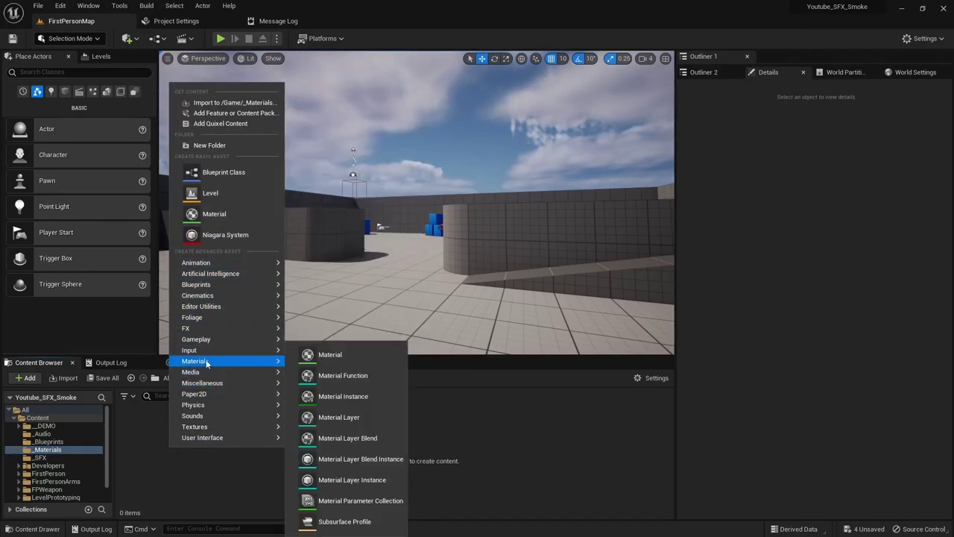
{"action": "left_click", "coordinate": [384, 505]}
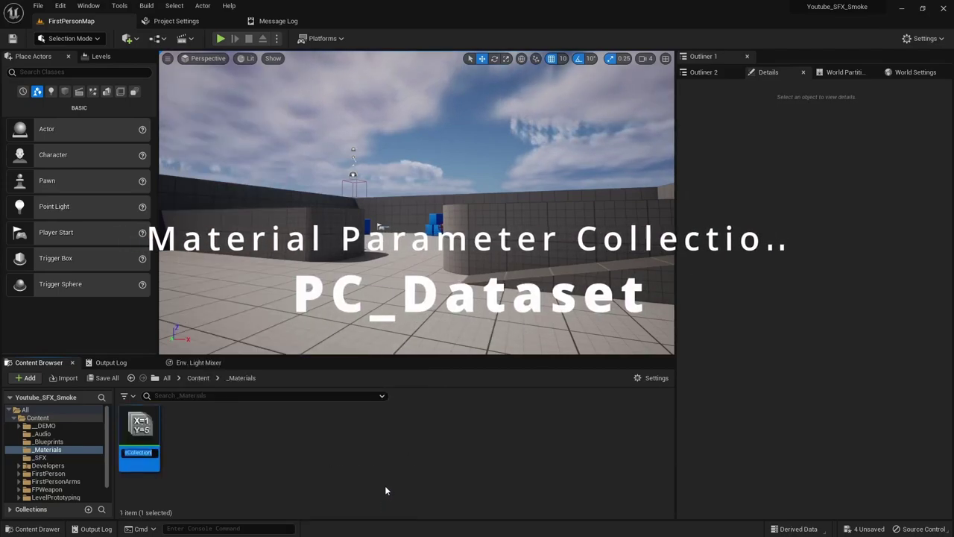
{"action": "type", "text": "PC_"}
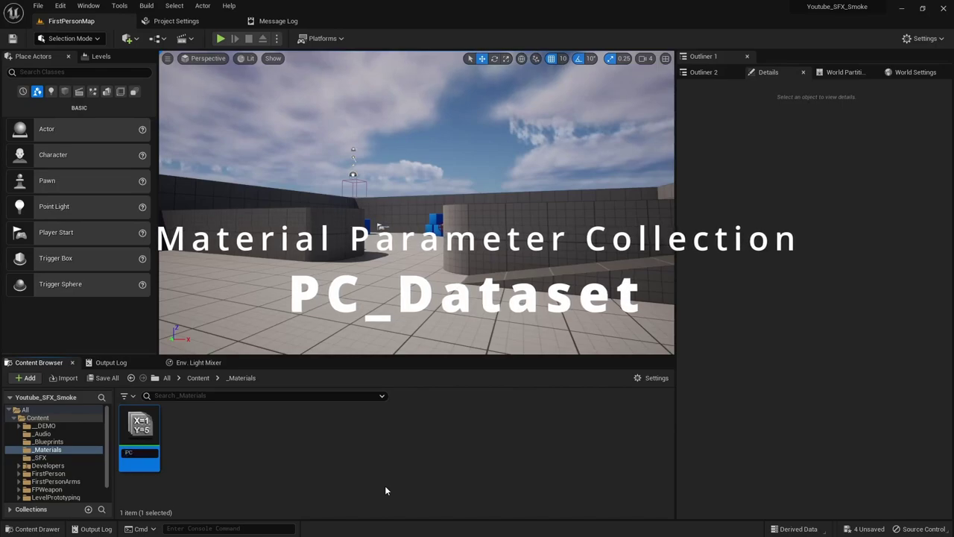
{"action": "type", "text": "Da"}
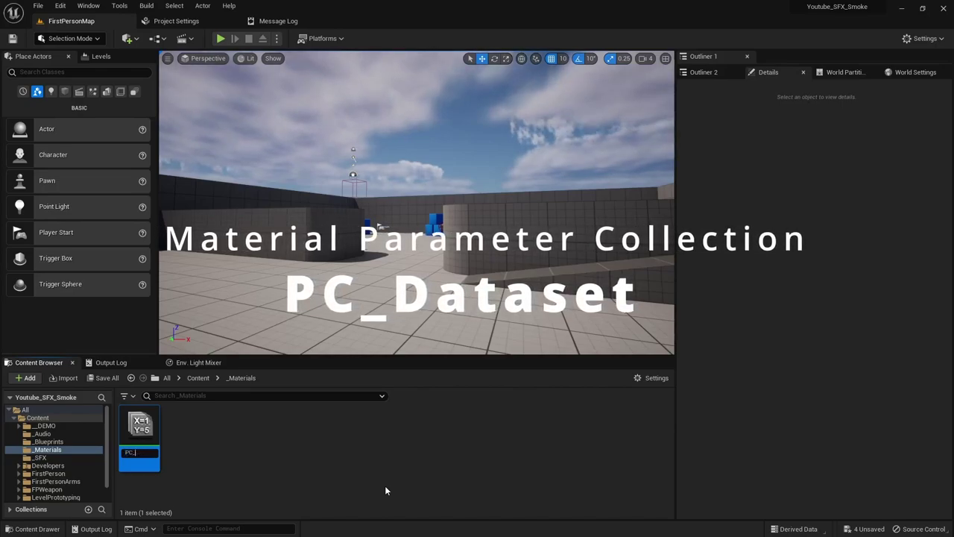
{"action": "type", "text": "ta"}
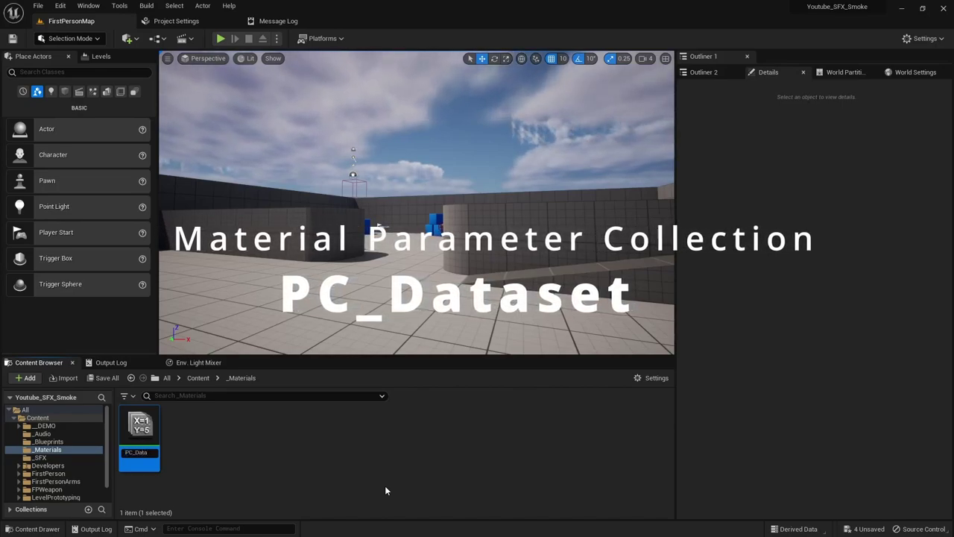
{"action": "type", "text": "set"}
{"action": "key", "text": "Return"}
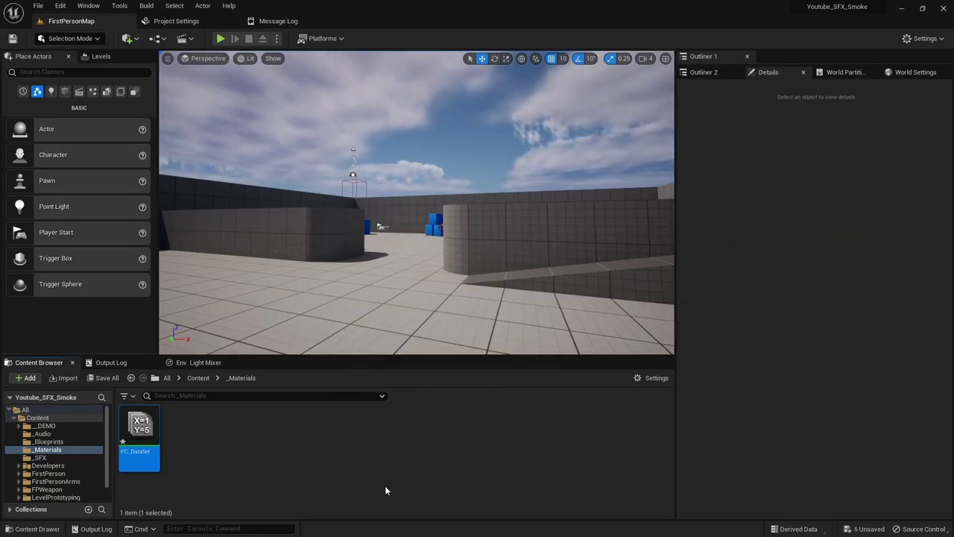
Open PC_DataSet, add a scalar parameter named Alpha, and save the collection.
{"action": "double_click", "coordinate": [151, 436]}
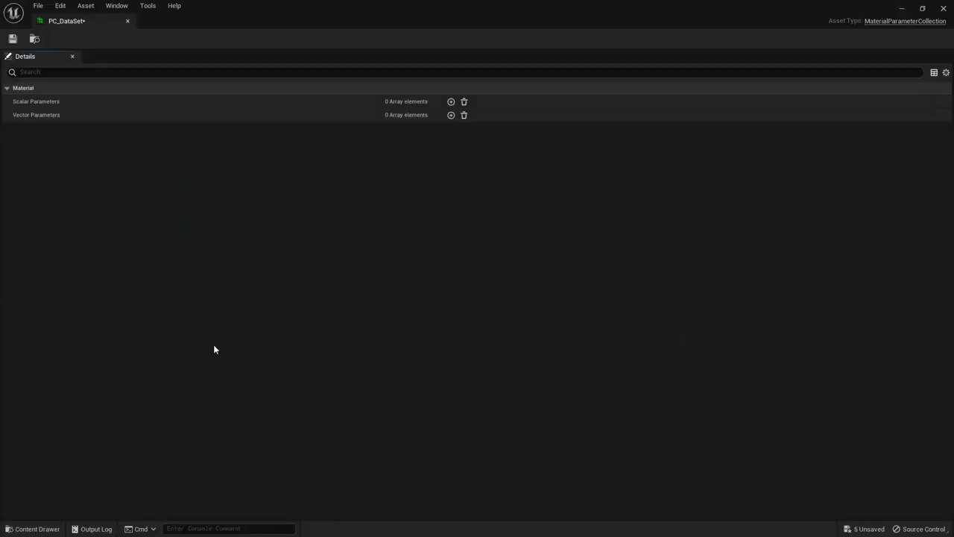
{"action": "left_click_drag", "start_coordinate": [85, 21], "coordinate": [375, 21]}
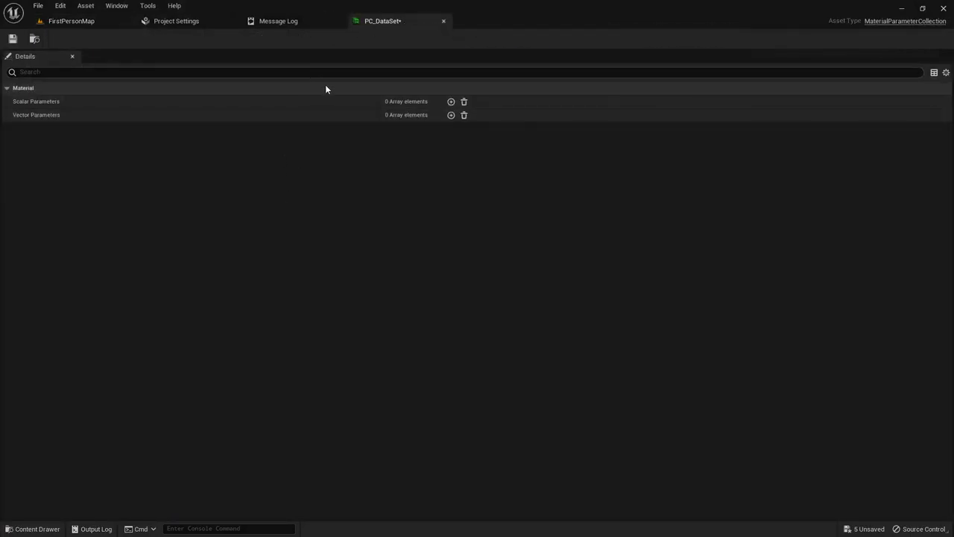
{"action": "left_click", "coordinate": [451, 102]}
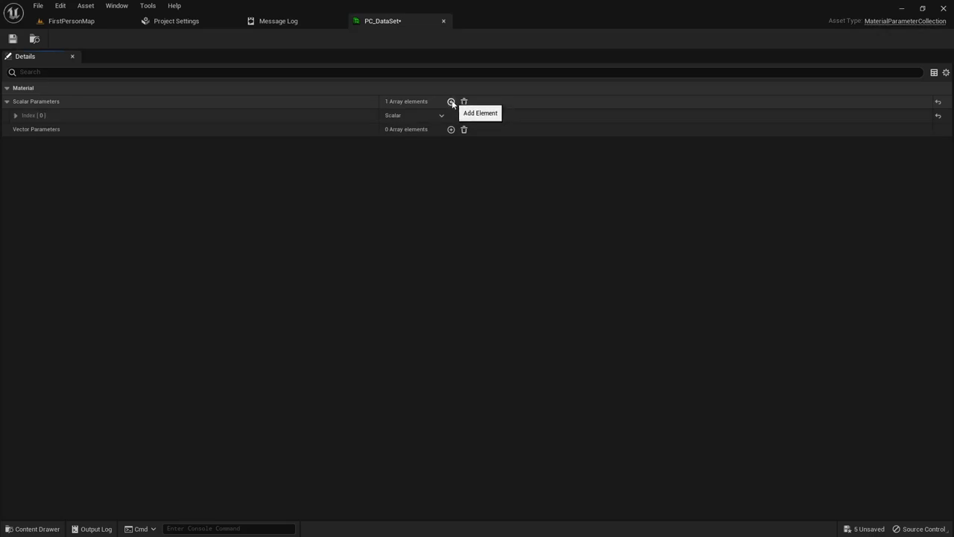
{"action": "left_click", "coordinate": [15, 116]}
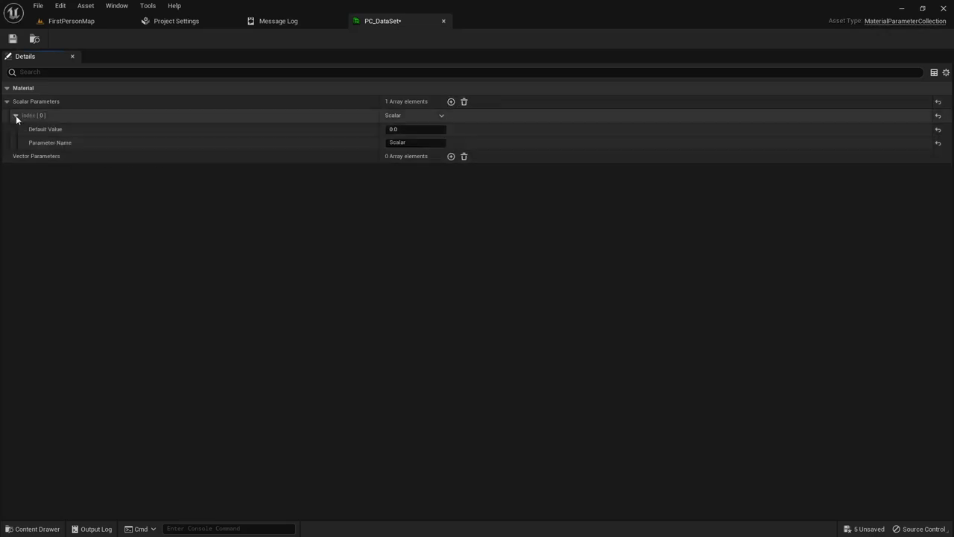
{"action": "left_click", "coordinate": [415, 144]}
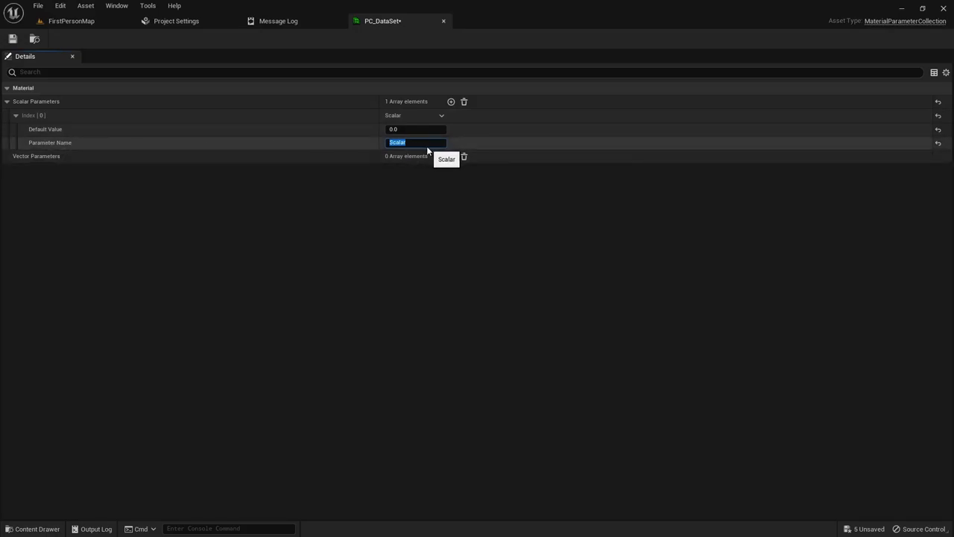
{"action": "type", "text": "Alpha"}
{"action": "key", "text": "Return"}
{"action": "left_click", "coordinate": [403, 130]}
{"action": "key", "text": "ctrl+s"}
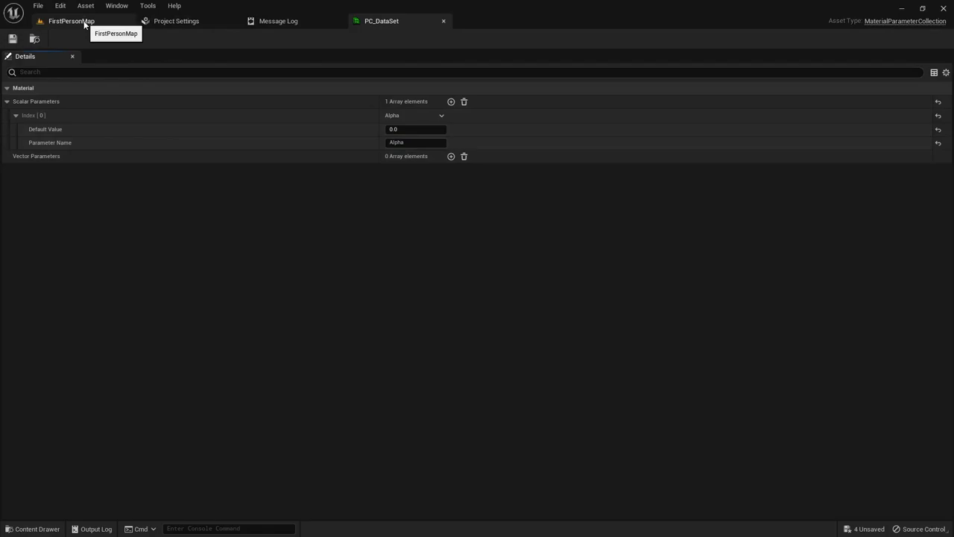
Create a new material named PP_Smoke in the _Materials folder of the project.
{"action": "left_click", "coordinate": [78, 22]}
{"action": "left_click", "coordinate": [232, 452]}
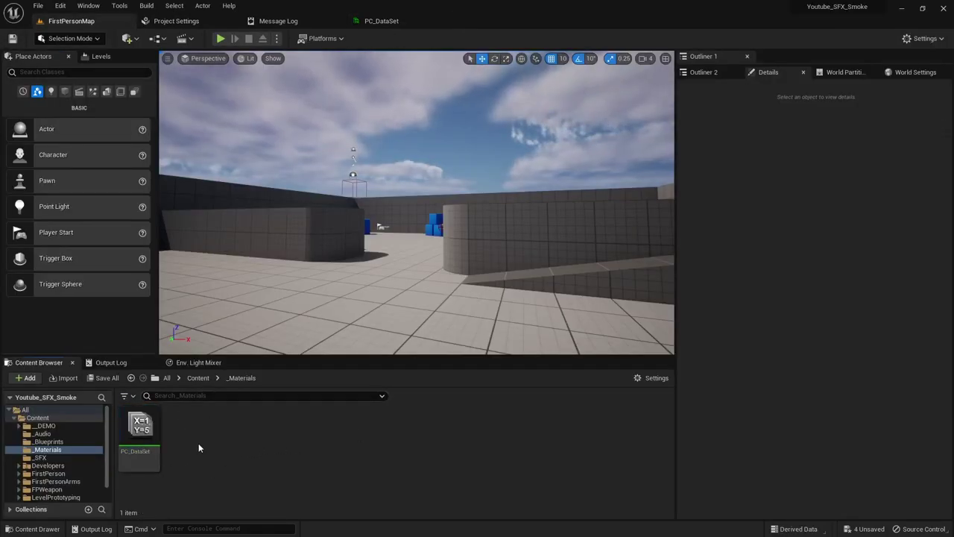
{"action": "right_click", "coordinate": [197, 443]}
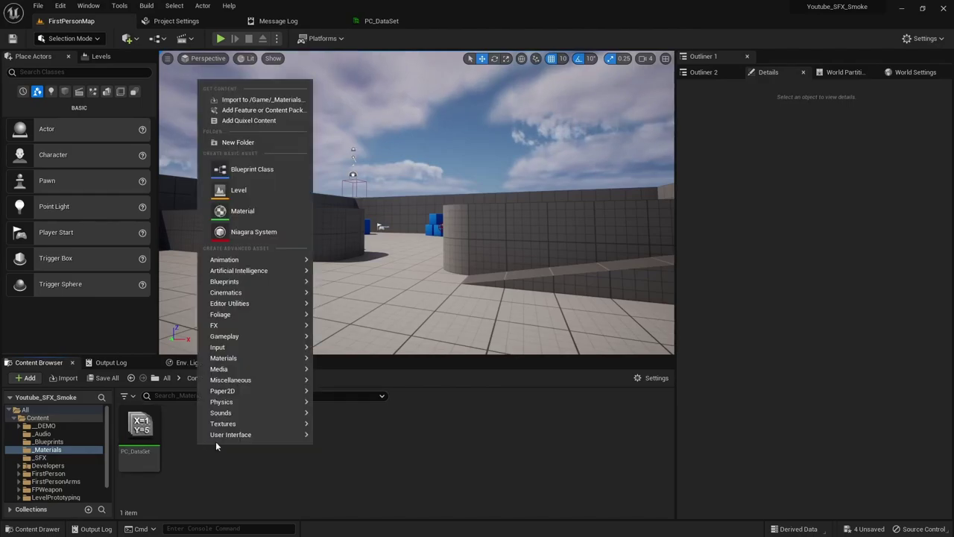
{"action": "left_click", "coordinate": [249, 213]}
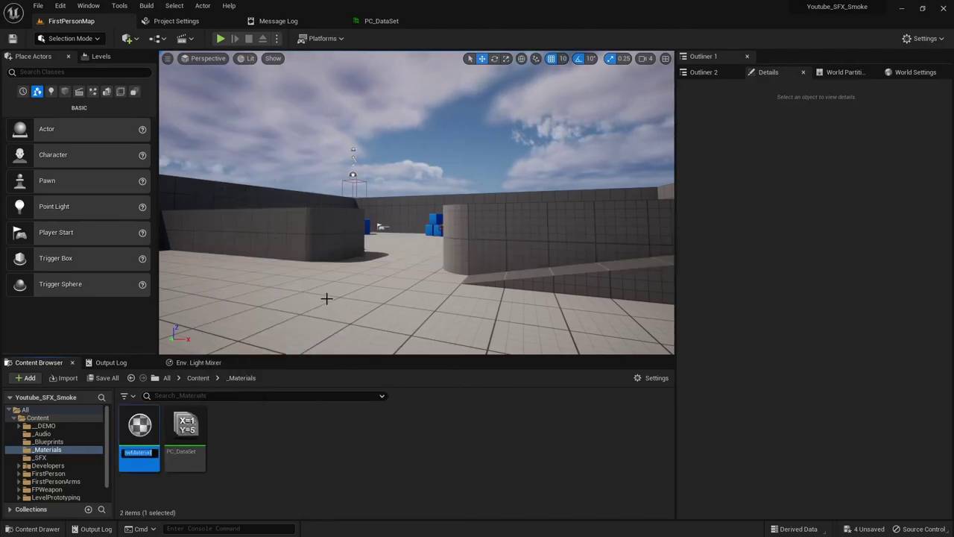
{"action": "type", "text": "PP_"}
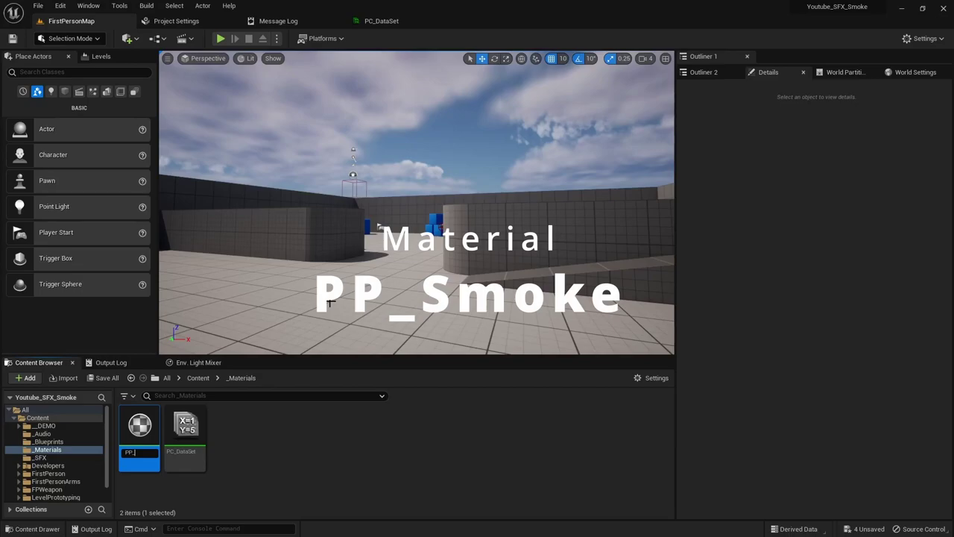
{"action": "type", "text": "Smoke"}
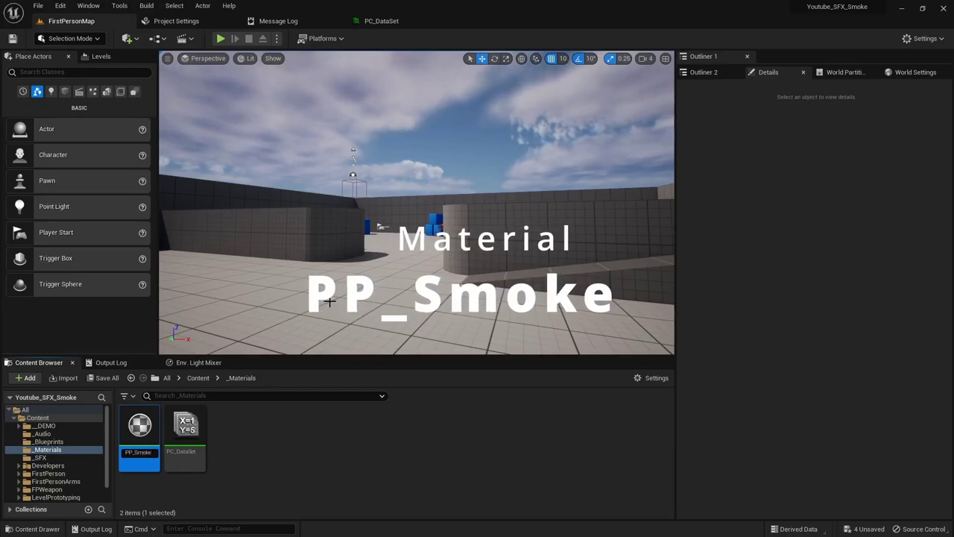
{"action": "key", "text": "Return"}
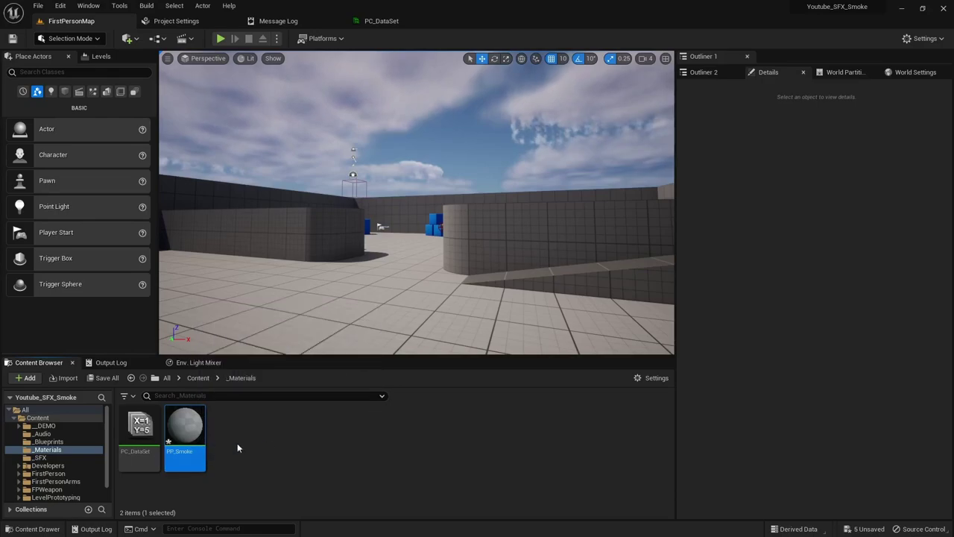
Open PP_Smoke and set its material domain to Post Process and its blendable location to Before Tonemapping.
{"action": "double_click", "coordinate": [195, 435]}
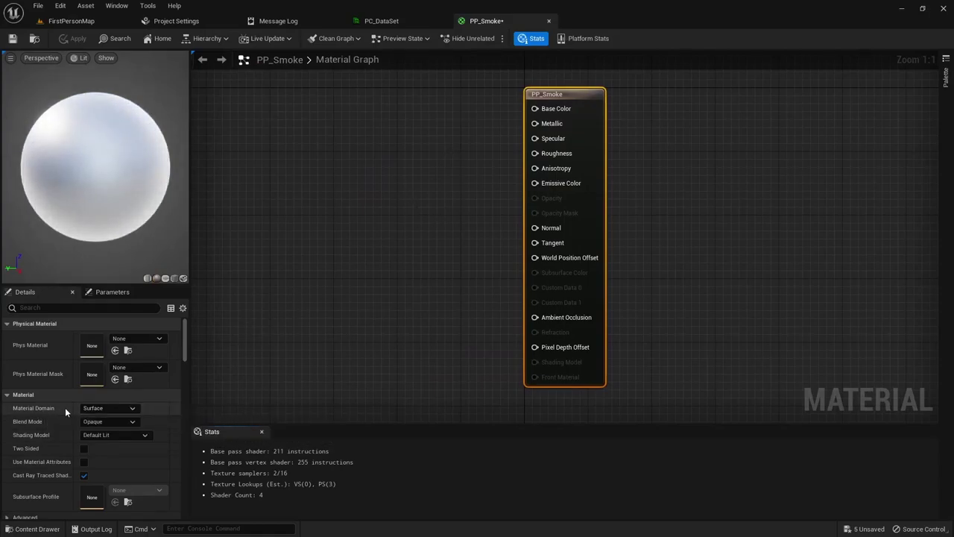
{"action": "left_click", "coordinate": [101, 408]}
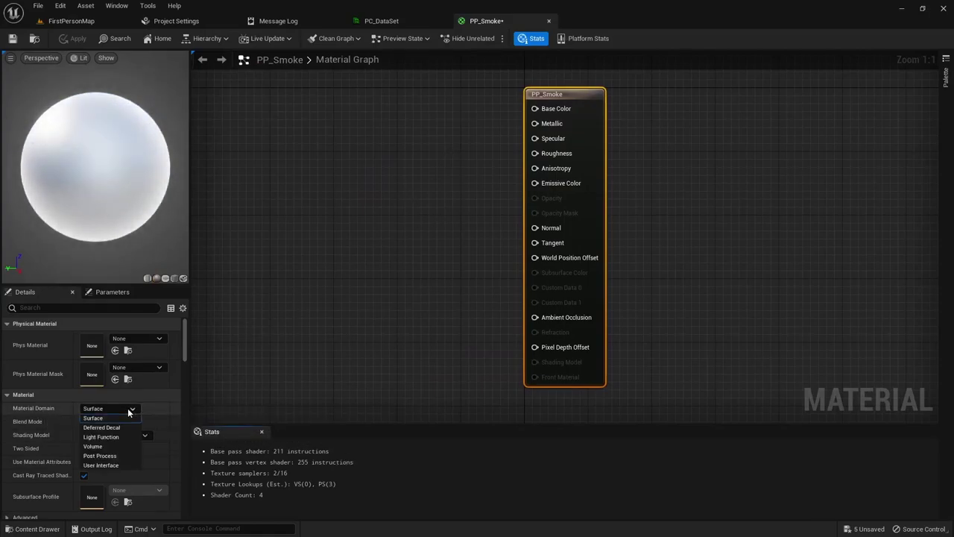
{"action": "left_click", "coordinate": [100, 455]}
{"action": "left_click_drag", "start_coordinate": [185, 335], "coordinate": [185, 515]}
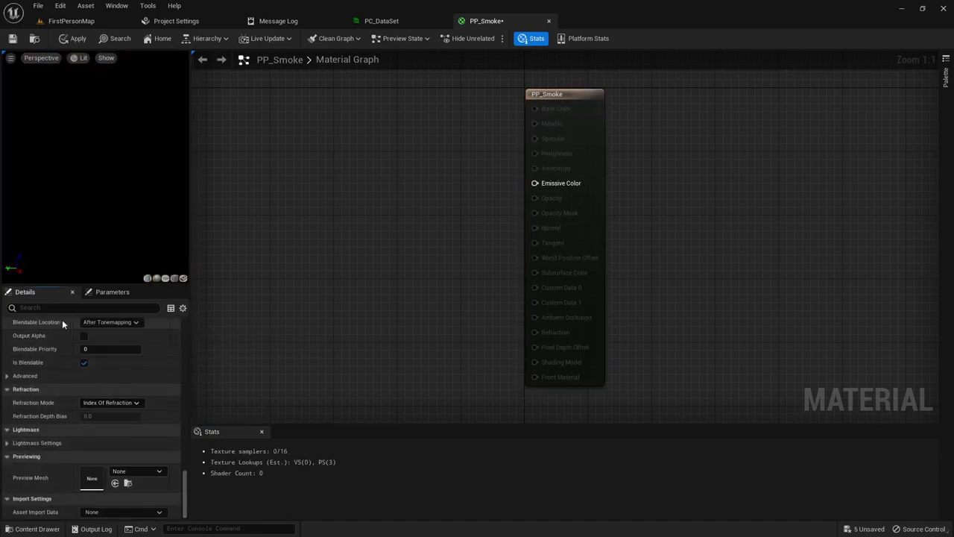
{"action": "left_click", "coordinate": [129, 323]}
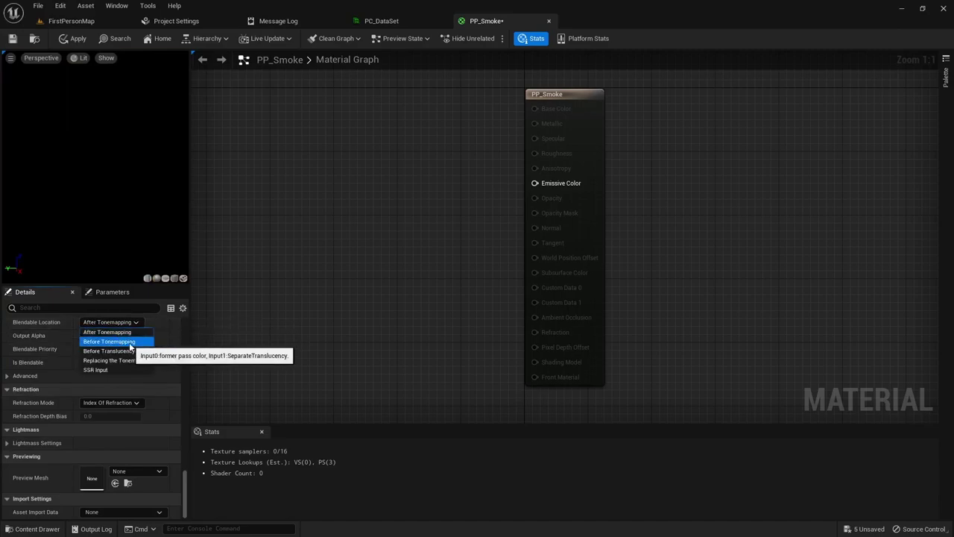
{"action": "left_click", "coordinate": [130, 342]}
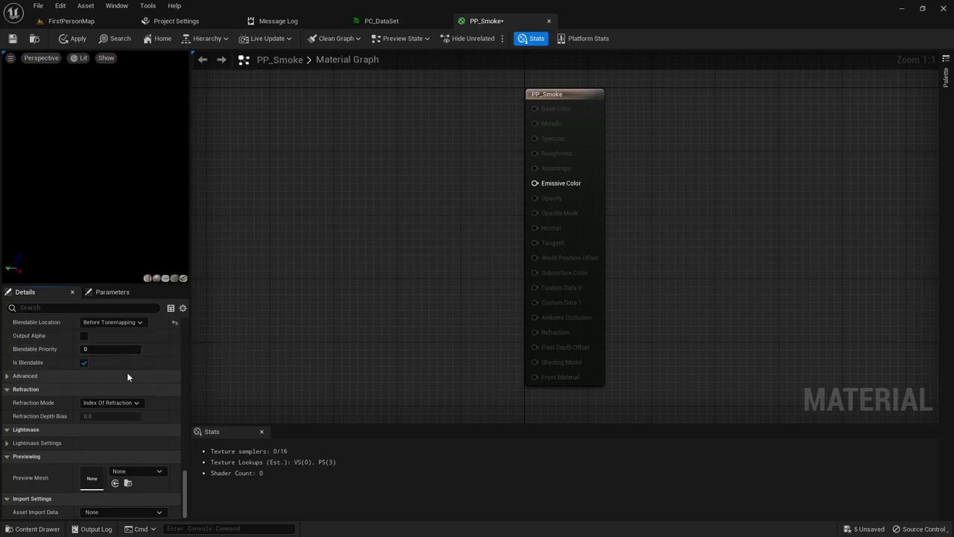
{"action": "right_click_drag", "start_coordinate": [321, 297], "coordinate": [526, 308]}
{"action": "scroll", "coordinate": [492, 319], "scroll_direction": "down", "scroll_amount": 1}
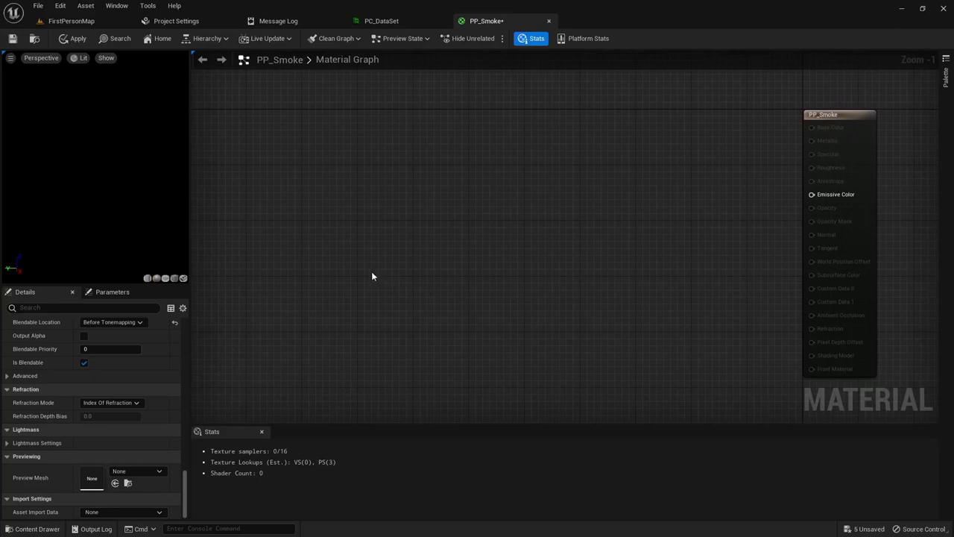
{"action": "left_click", "coordinate": [320, 259]}
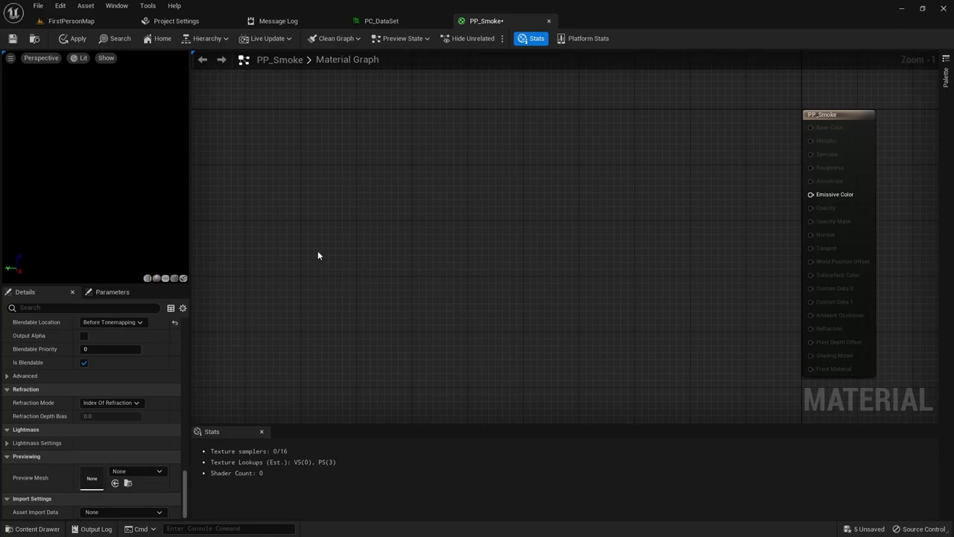
{"action": "right_click_drag", "start_coordinate": [326, 238], "coordinate": [364, 222]}
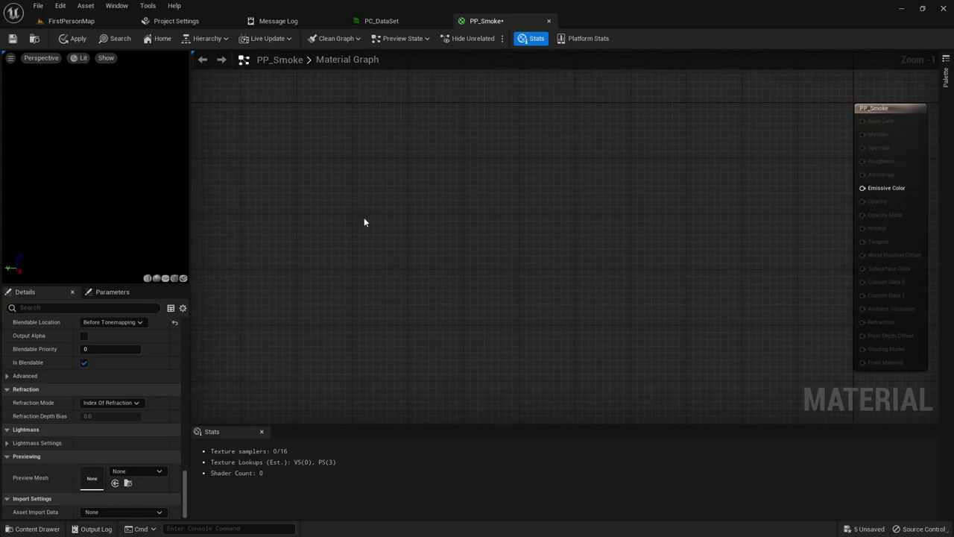
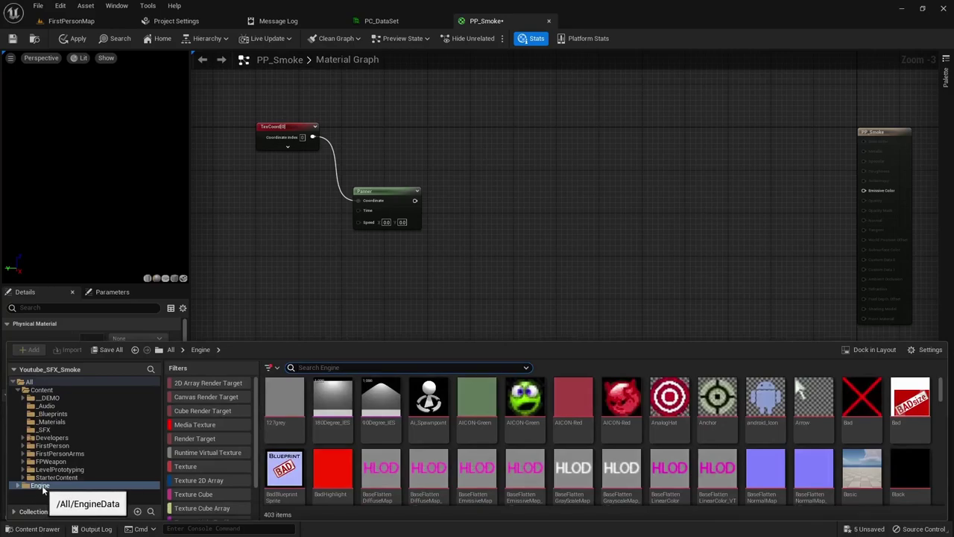
Add the engine texture water_n to the graph as a Texture Sample and connect the Panner output to its UVs.
{"action": "left_click", "coordinate": [924, 350]}
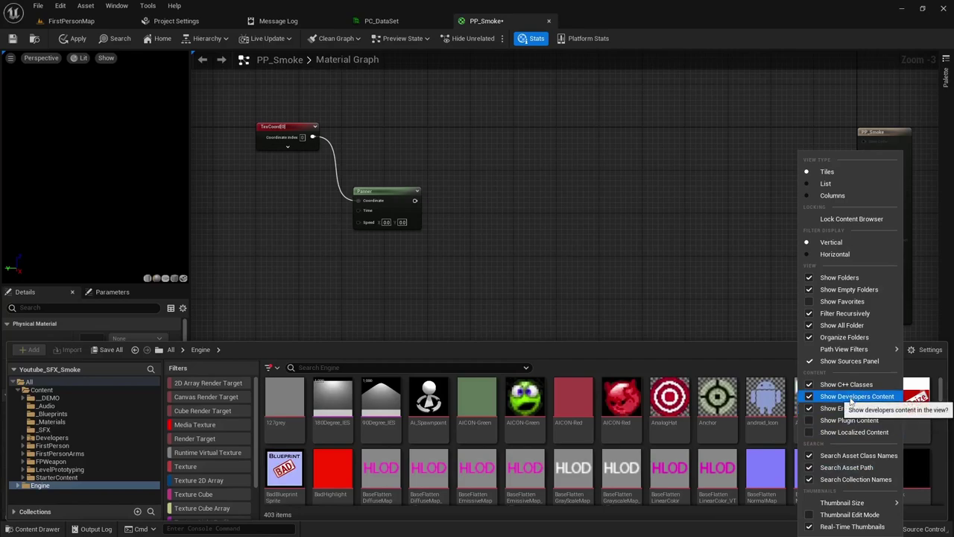
{"action": "left_click", "coordinate": [34, 487]}
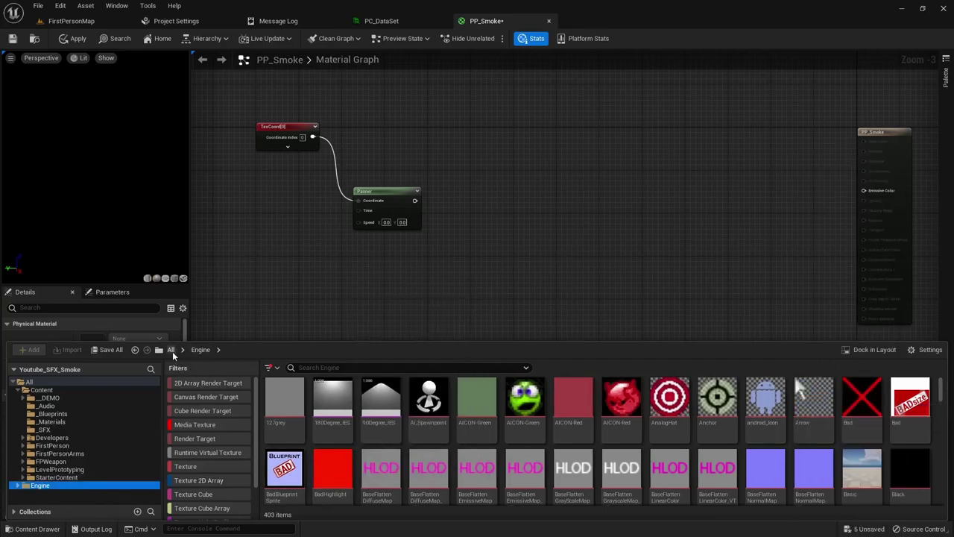
{"action": "left_click", "coordinate": [268, 369]}
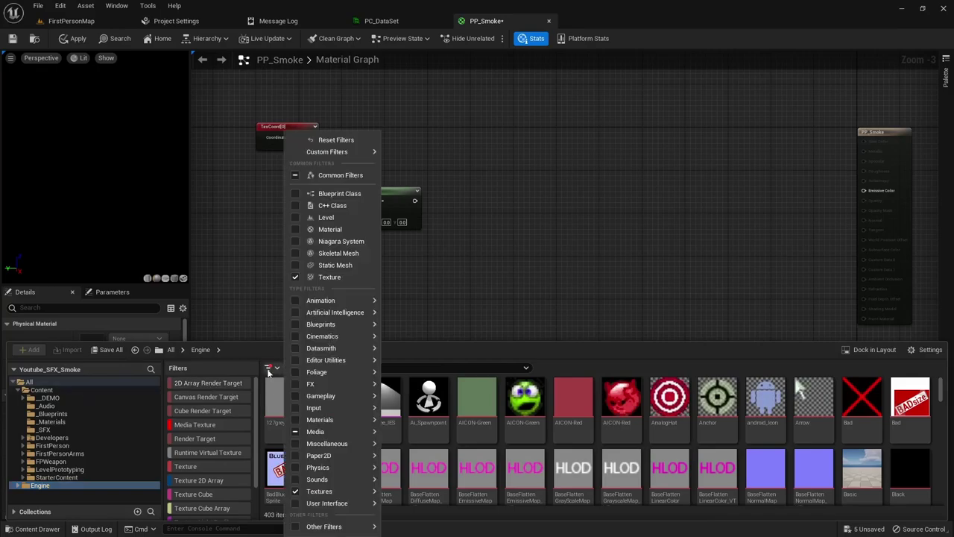
{"action": "mouse_move", "coordinate": [309, 495]}
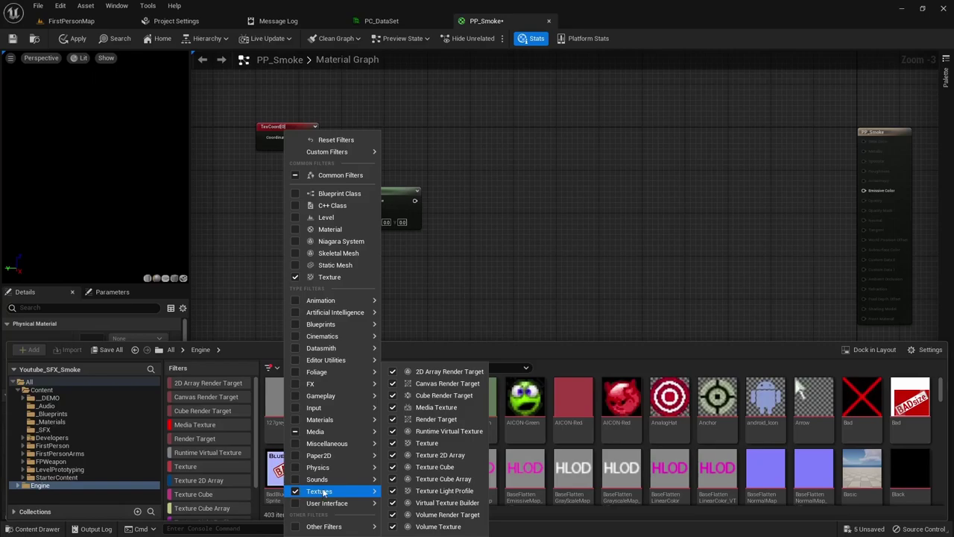
{"action": "left_click", "coordinate": [766, 471]}
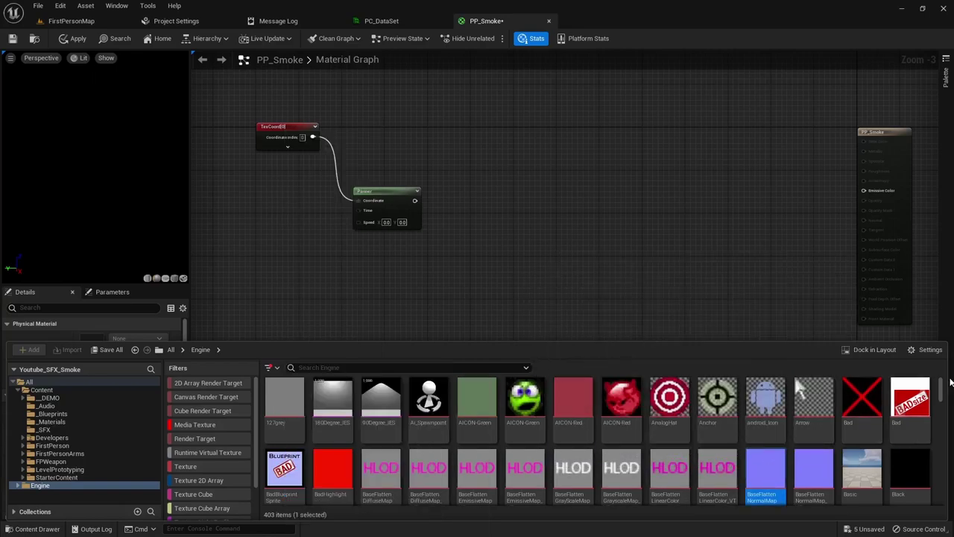
{"action": "left_click_drag", "start_coordinate": [941, 393], "coordinate": [951, 507]}
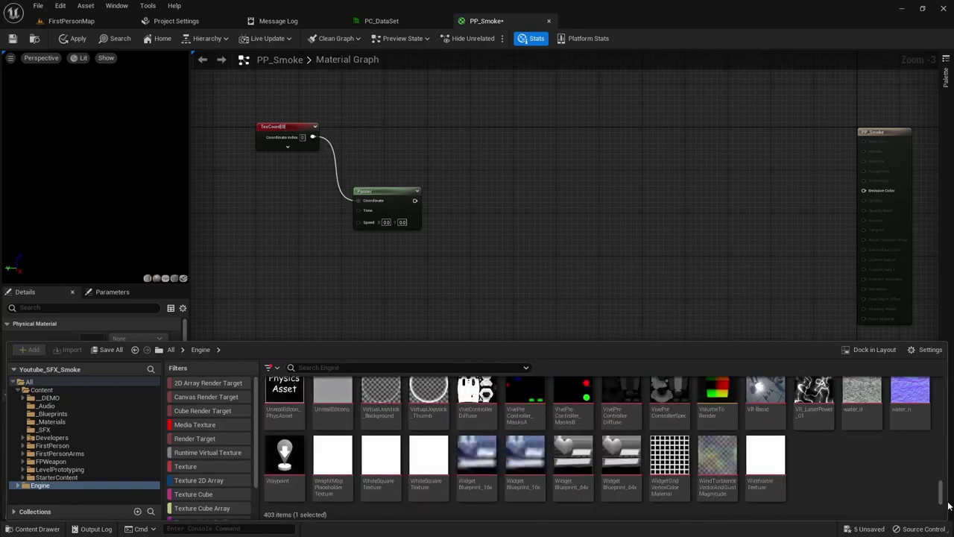
{"action": "mouse_move", "coordinate": [910, 406]}
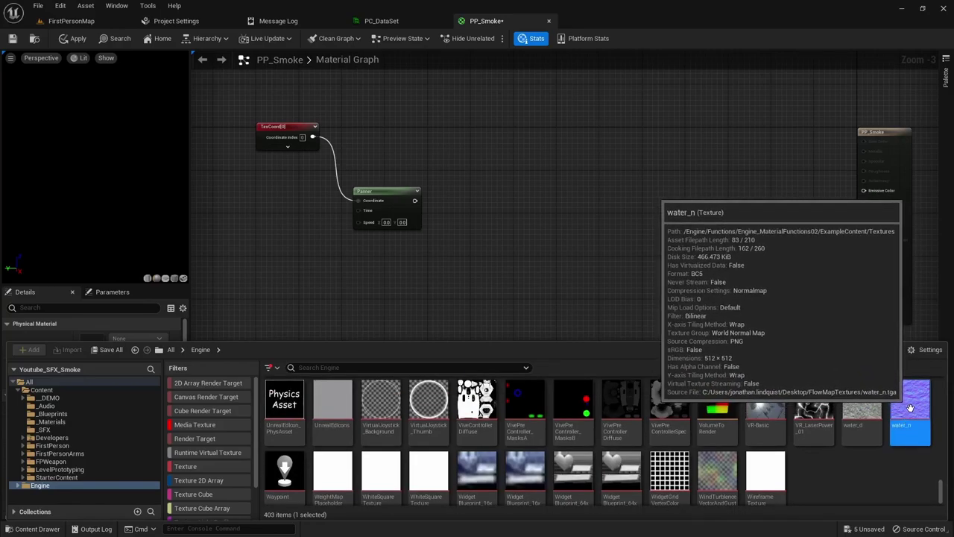
{"action": "left_click_drag", "start_coordinate": [910, 408], "coordinate": [481, 237]}
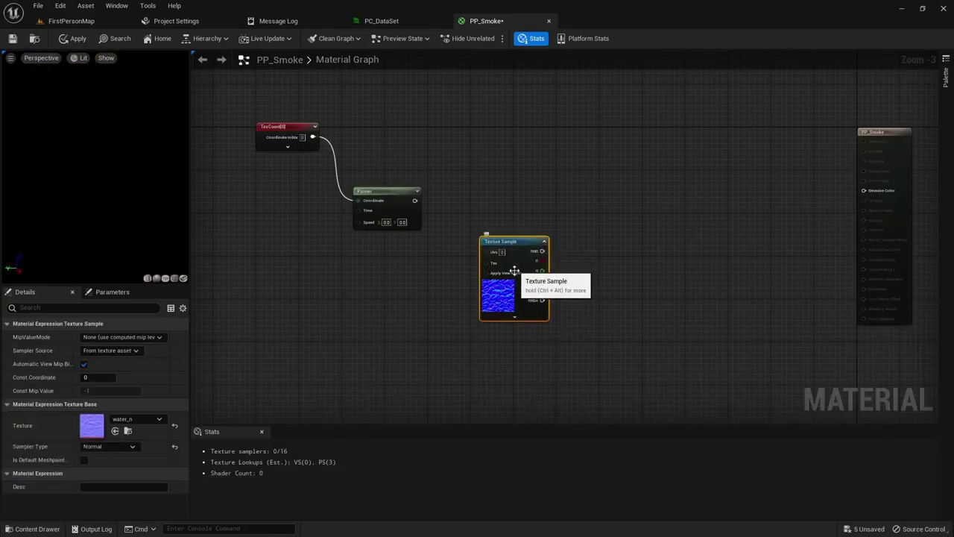
{"action": "left_click_drag", "start_coordinate": [511, 242], "coordinate": [480, 190]}
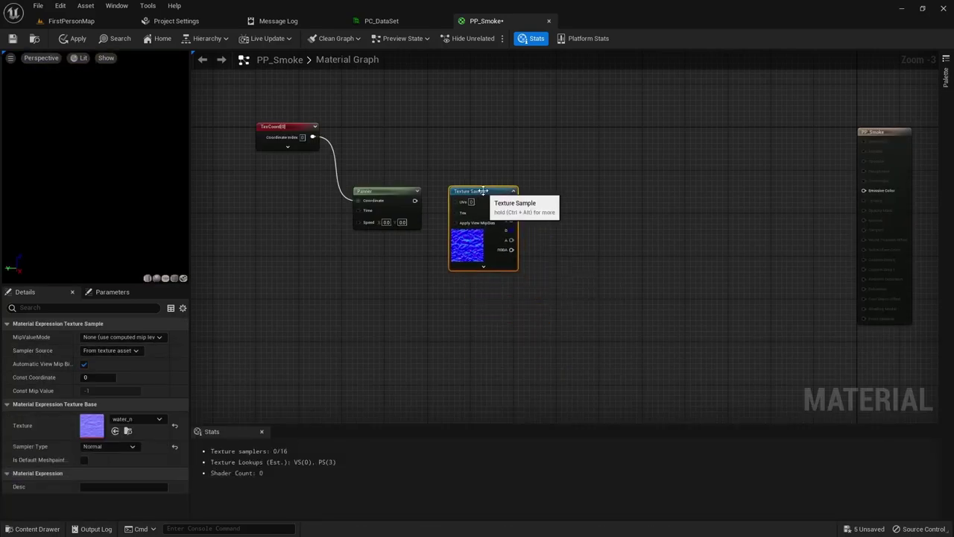
{"action": "left_click_drag", "start_coordinate": [414, 200], "coordinate": [458, 206]}
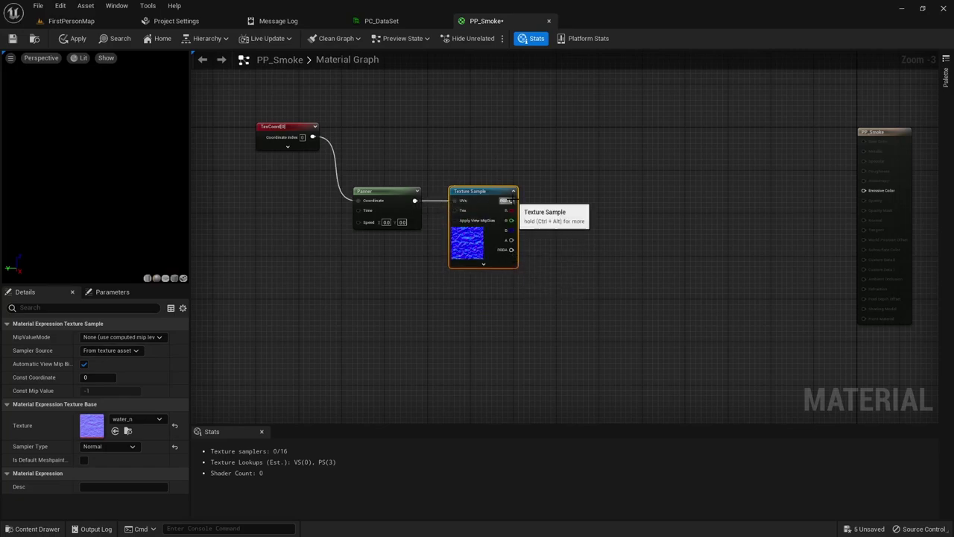
Connect the Texture Sample's RGB output through a new R and G ComponentMask into input A of a new Multiply node.
{"action": "left_click_drag", "start_coordinate": [511, 200], "coordinate": [550, 202]}
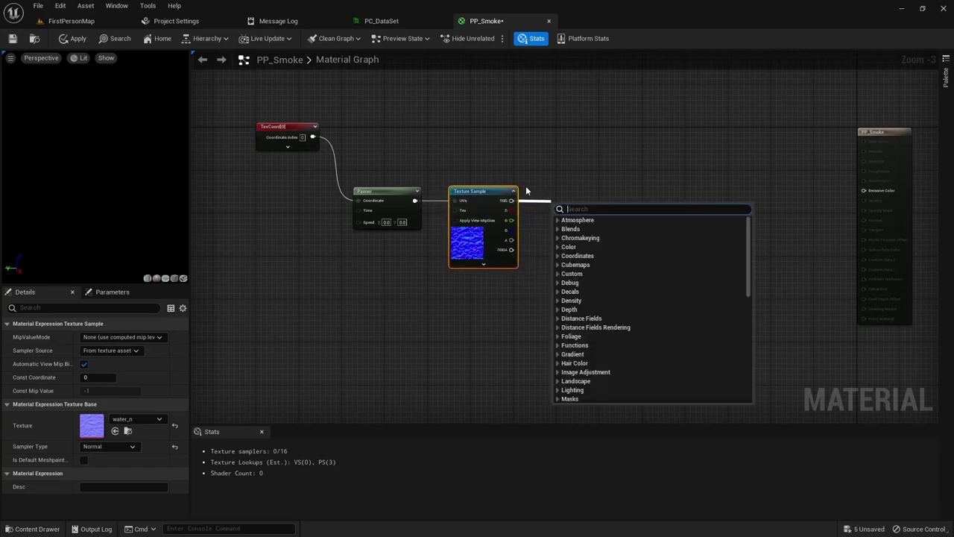
{"action": "type", "text": "mask"}
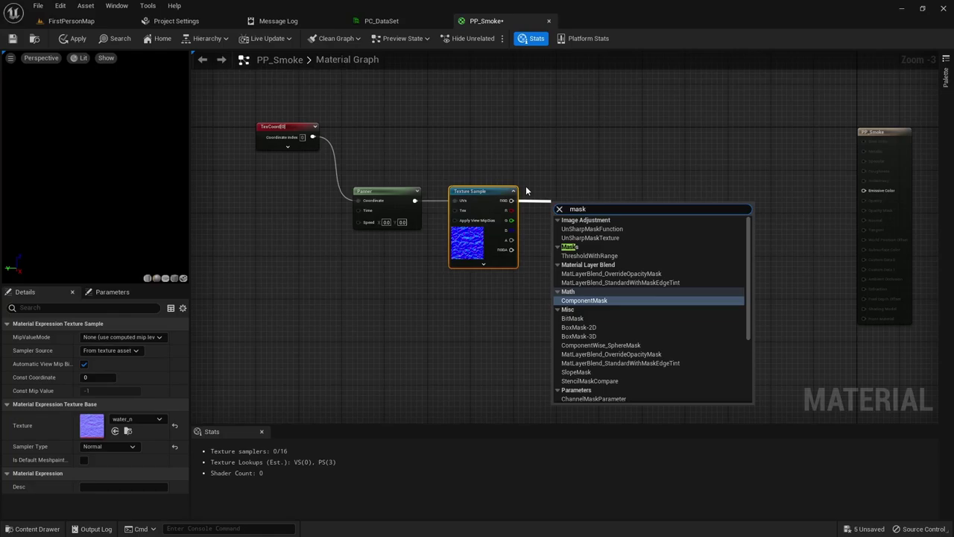
{"action": "left_click", "coordinate": [584, 301]}
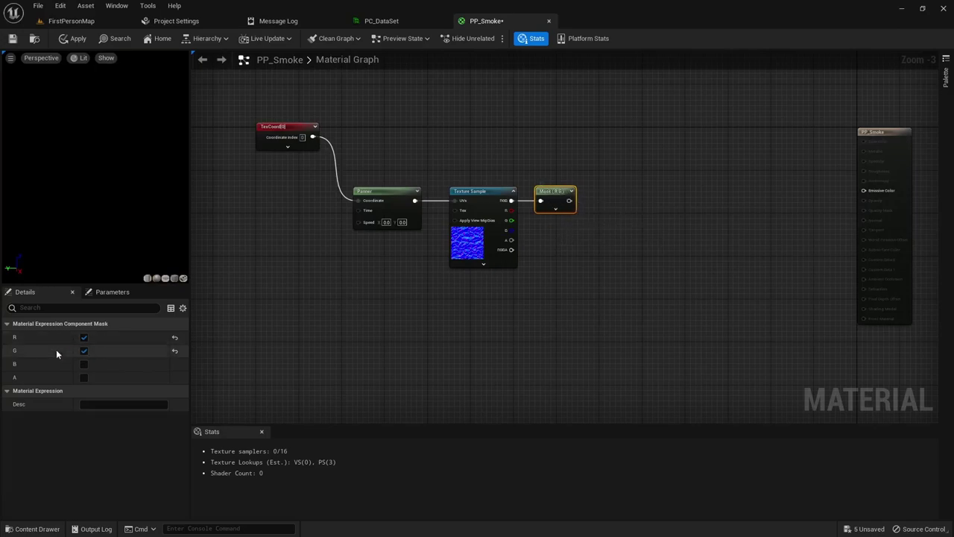
{"action": "left_click", "coordinate": [576, 250]}
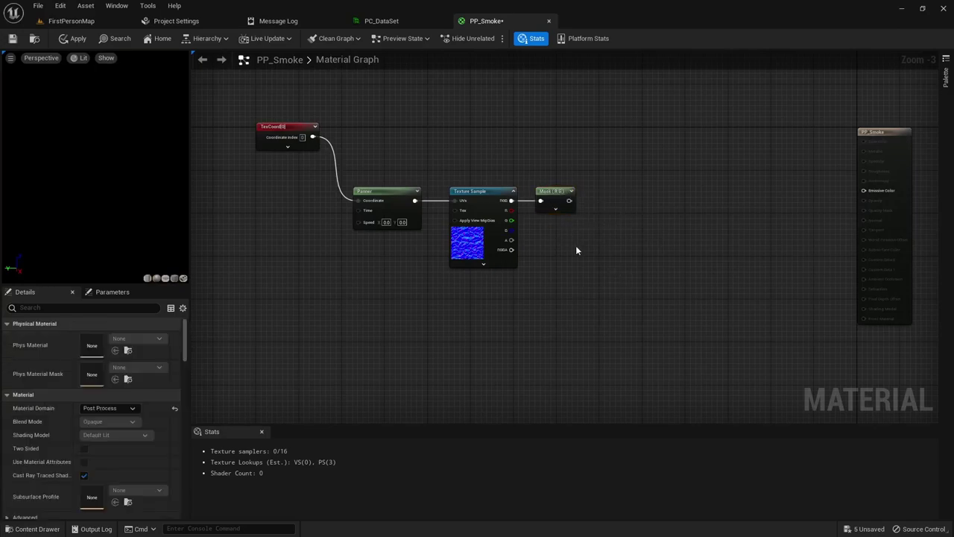
{"action": "left_click", "coordinate": [615, 199]}
{"action": "left_click_drag", "start_coordinate": [634, 207], "coordinate": [595, 200]}
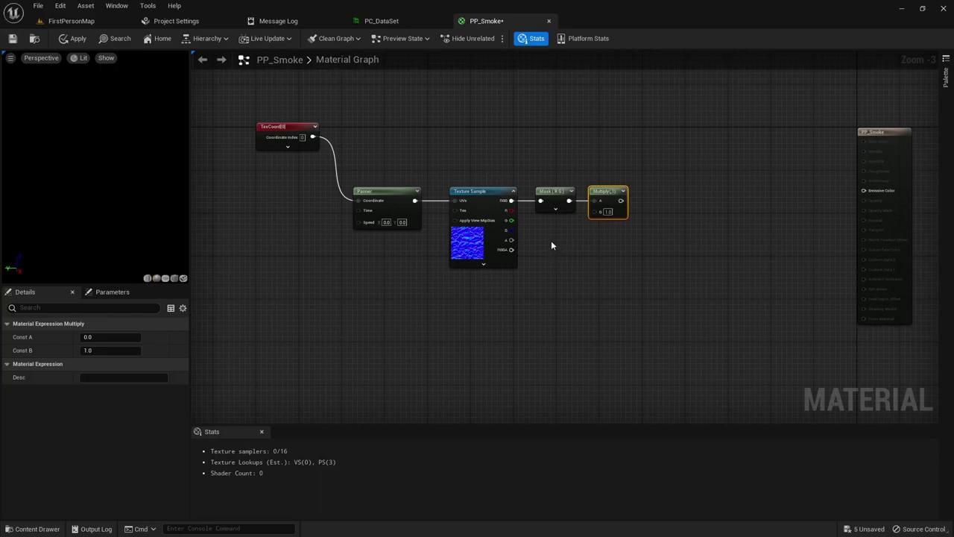
Add a scalar parameter named Distortion with default value 0.01 and connect it to input B of the Multiply node.
{"action": "left_click", "coordinate": [549, 242]}
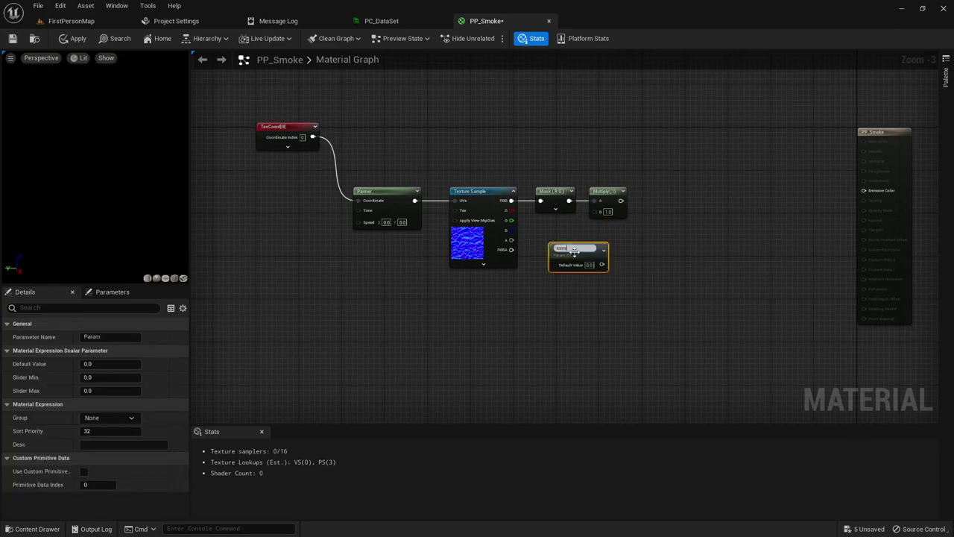
{"action": "type", "text": "ssss"}
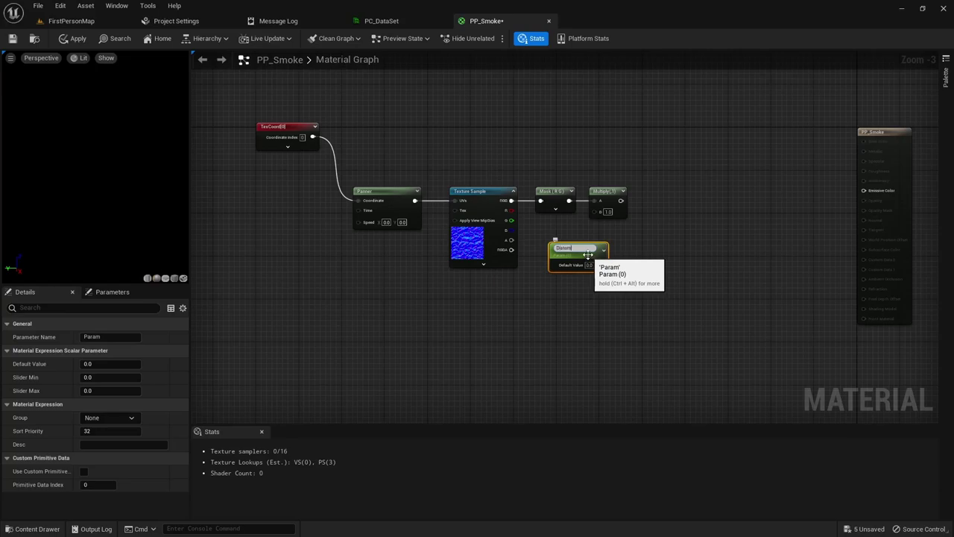
{"action": "key", "text": "Return"}
{"action": "left_click_drag", "start_coordinate": [588, 254], "coordinate": [594, 211]}
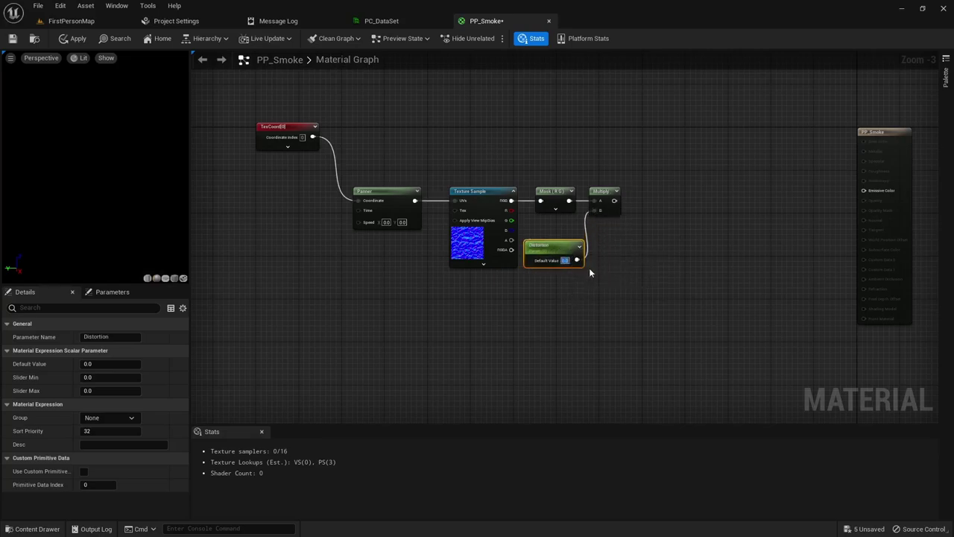
{"action": "type", "text": "0.01"}
{"action": "key", "text": "Return"}
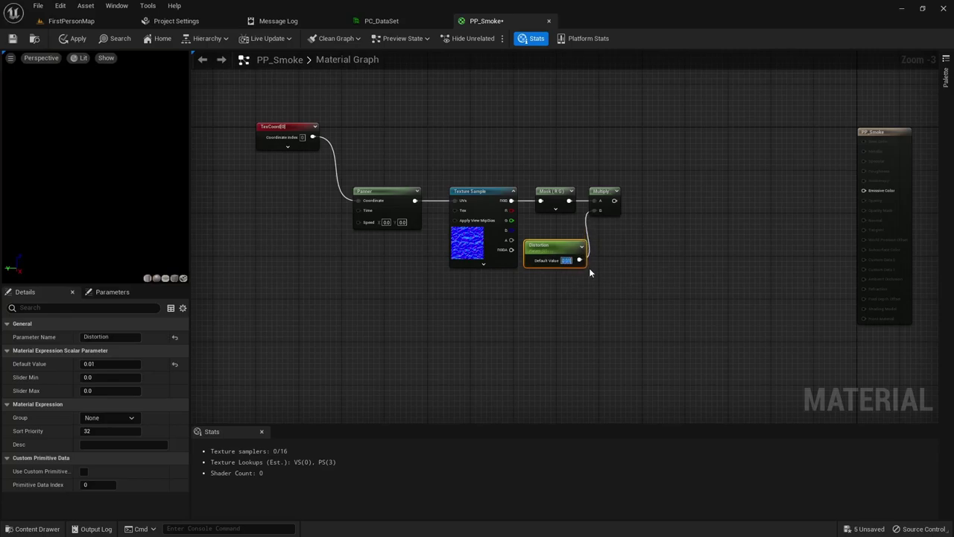
{"action": "left_click", "coordinate": [640, 279]}
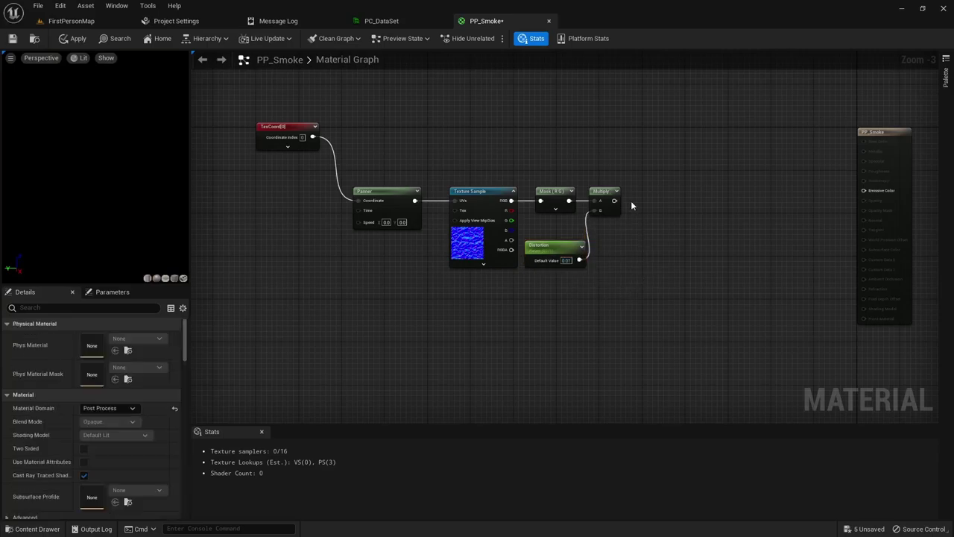
Create an Add node with the TexCoord output connected to input A and the Multiply output connected to input B.
{"action": "left_click", "coordinate": [635, 134]}
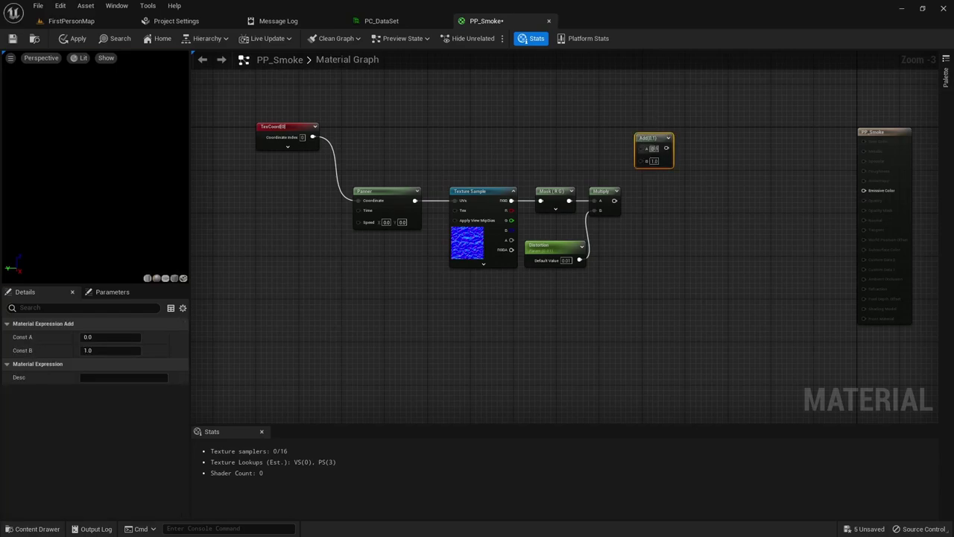
{"action": "left_click_drag", "start_coordinate": [652, 133], "coordinate": [657, 127]}
{"action": "left_click_drag", "start_coordinate": [614, 201], "coordinate": [642, 149]}
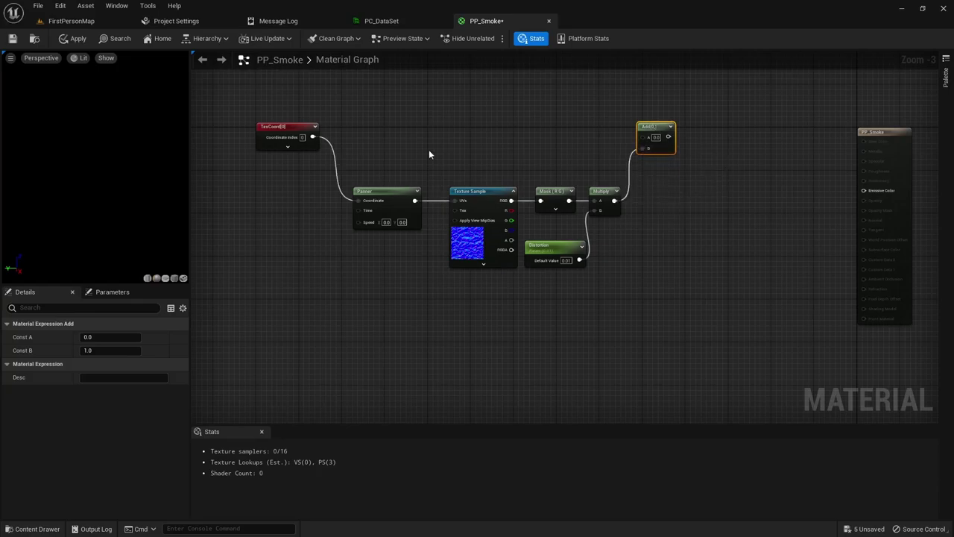
{"action": "left_click_drag", "start_coordinate": [313, 137], "coordinate": [642, 137]}
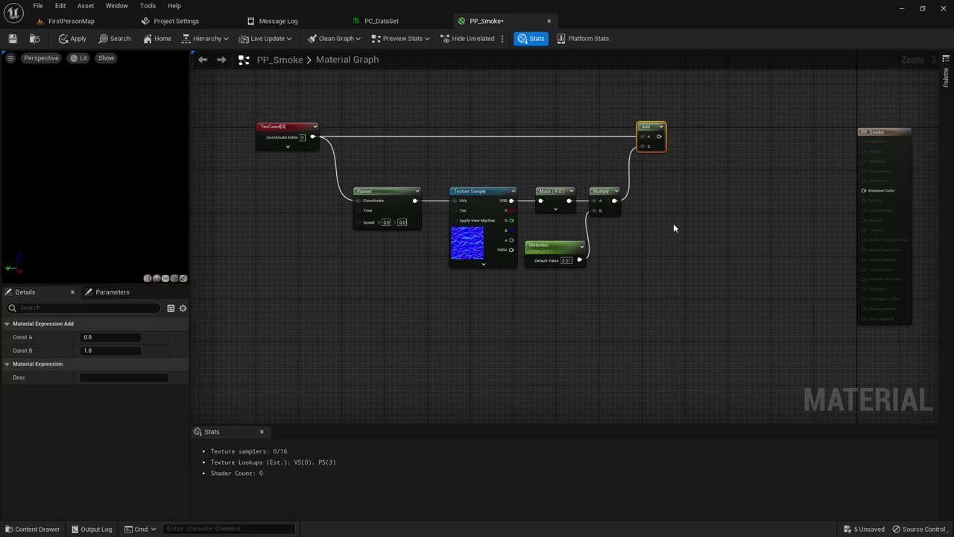
Add a SceneTexture node set to PostProcessInput0 and connect the Add output to its UVs.
{"action": "right_click_drag", "start_coordinate": [695, 199], "coordinate": [649, 199]}
{"action": "right_click", "coordinate": [670, 144]}
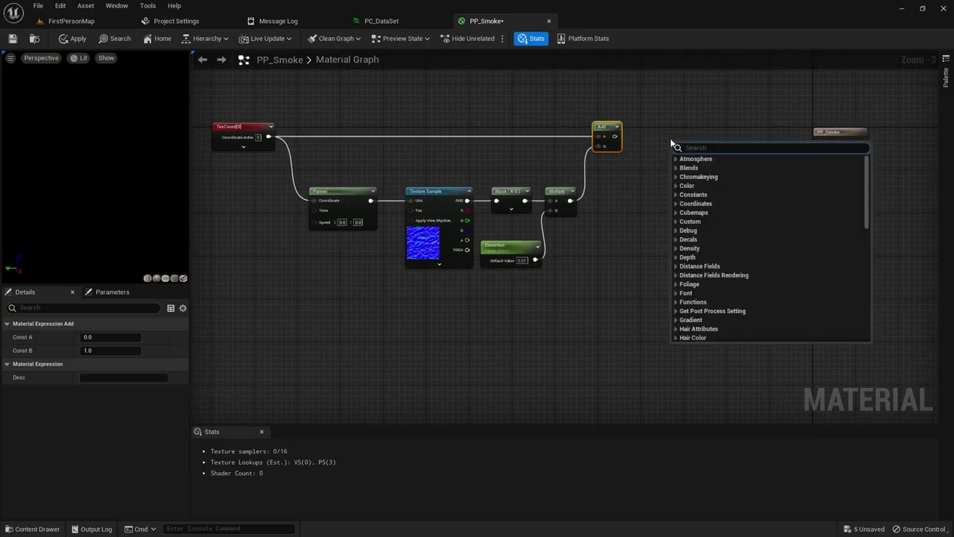
{"action": "type", "text": "scene"}
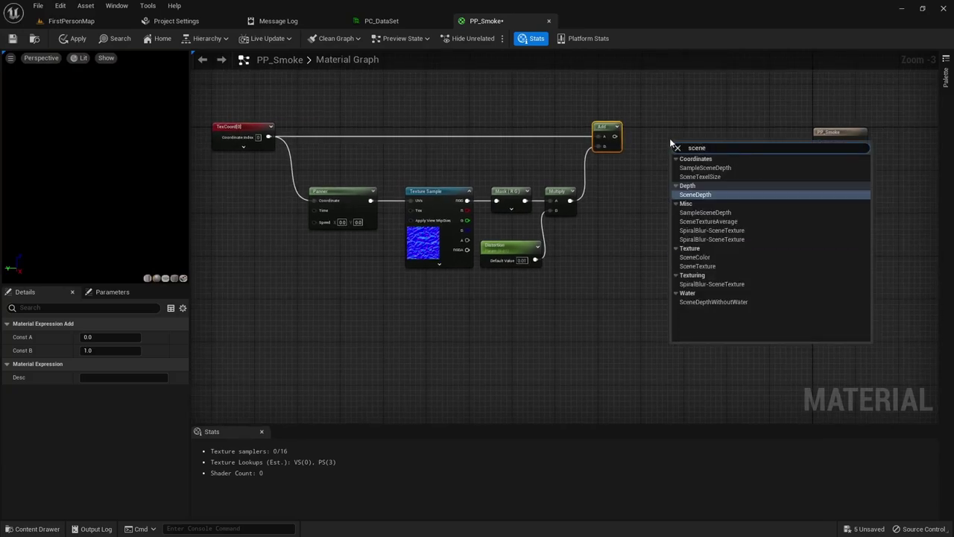
{"action": "type", "text": "text"}
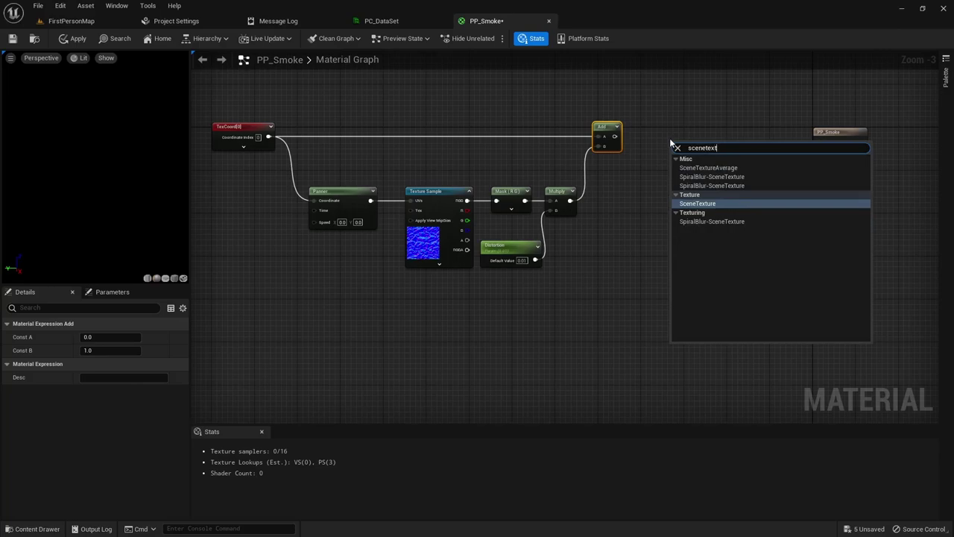
{"action": "left_click", "coordinate": [699, 204]}
{"action": "left_click_drag", "start_coordinate": [697, 150], "coordinate": [669, 133]}
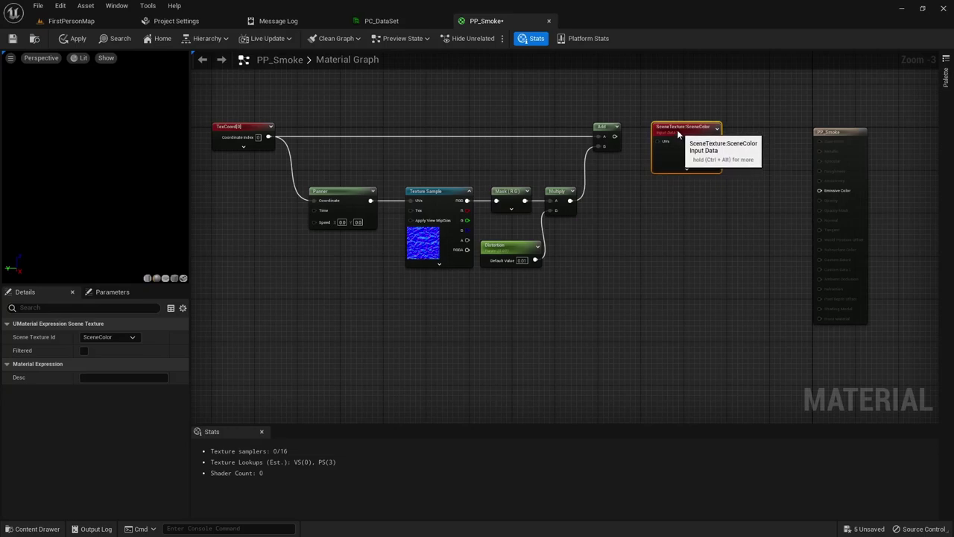
{"action": "left_click", "coordinate": [133, 338]}
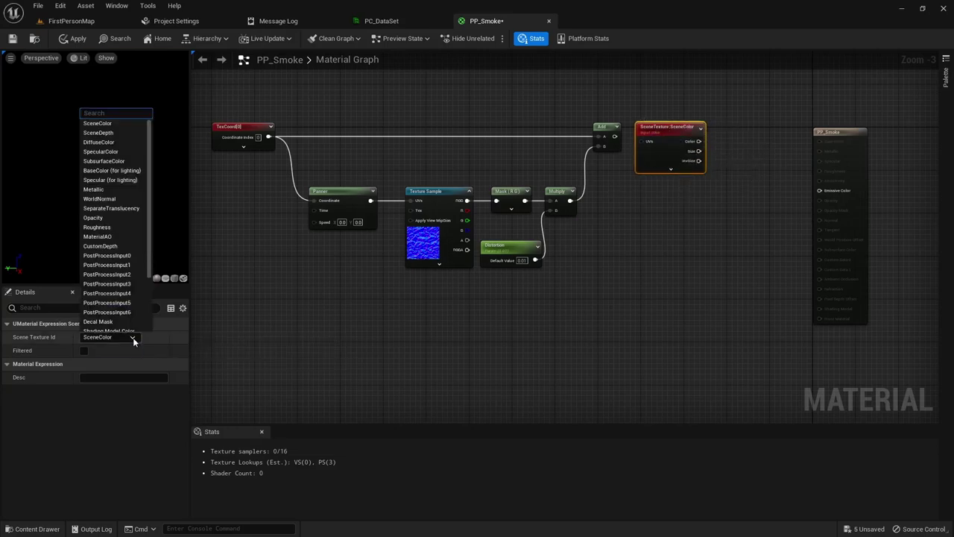
{"action": "left_click", "coordinate": [107, 256]}
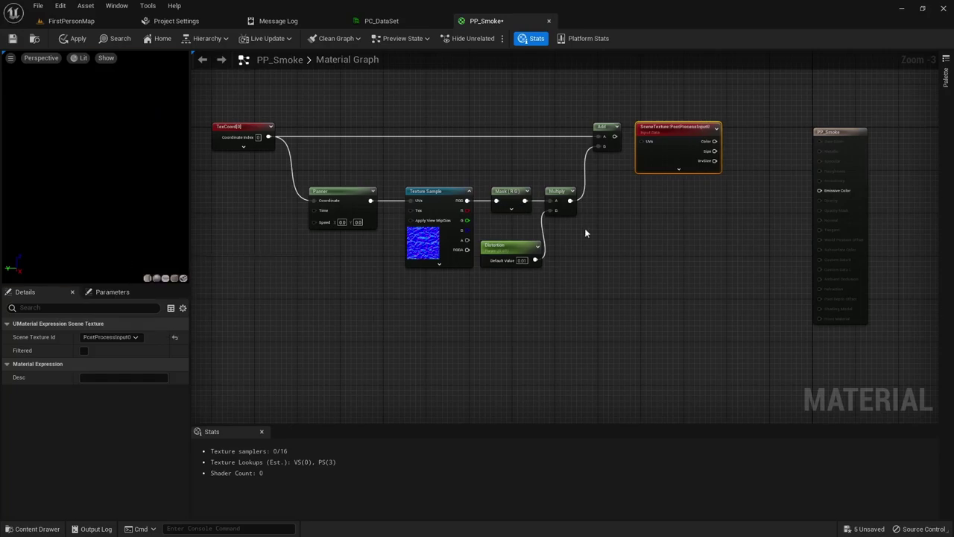
{"action": "left_click_drag", "start_coordinate": [614, 136], "coordinate": [642, 142]}
Move the PP_Smoke result node farther away and connect the SceneTexture Color output through a new R, G and B ComponentMask to Emissive Color.
{"action": "right_click_drag", "start_coordinate": [663, 131], "coordinate": [602, 141]}
{"action": "left_click_drag", "start_coordinate": [771, 147], "coordinate": [846, 147]}
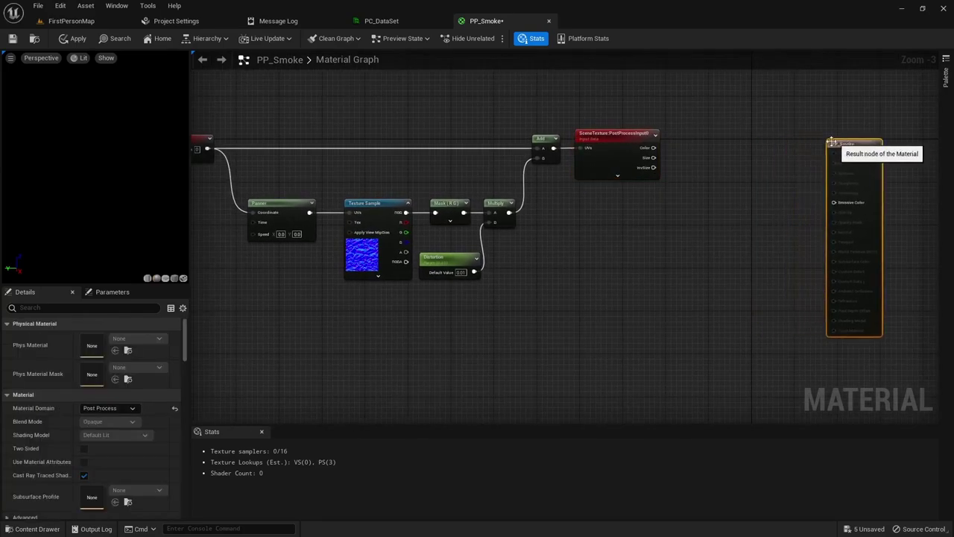
{"action": "left_click_drag", "start_coordinate": [654, 147], "coordinate": [679, 151]}
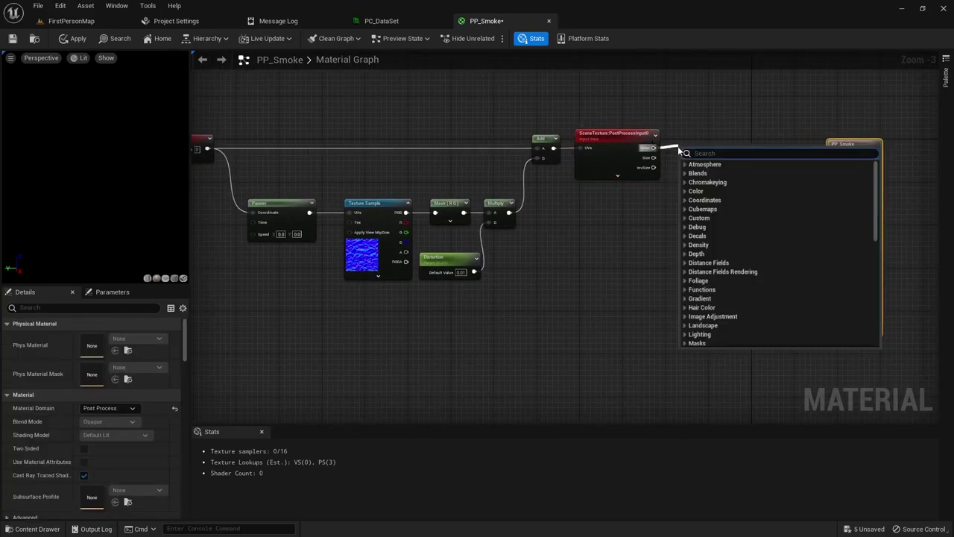
{"action": "type", "text": "mask"}
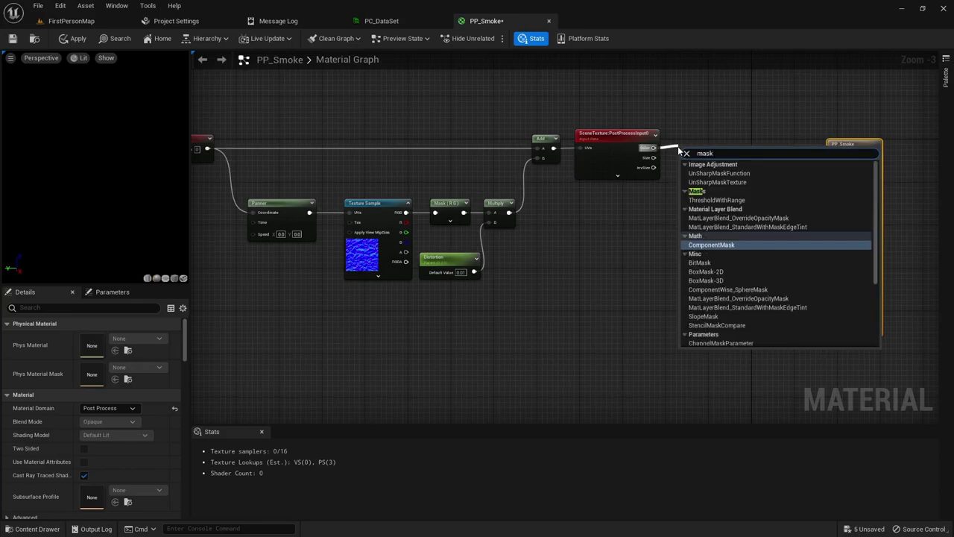
{"action": "key", "text": "Return"}
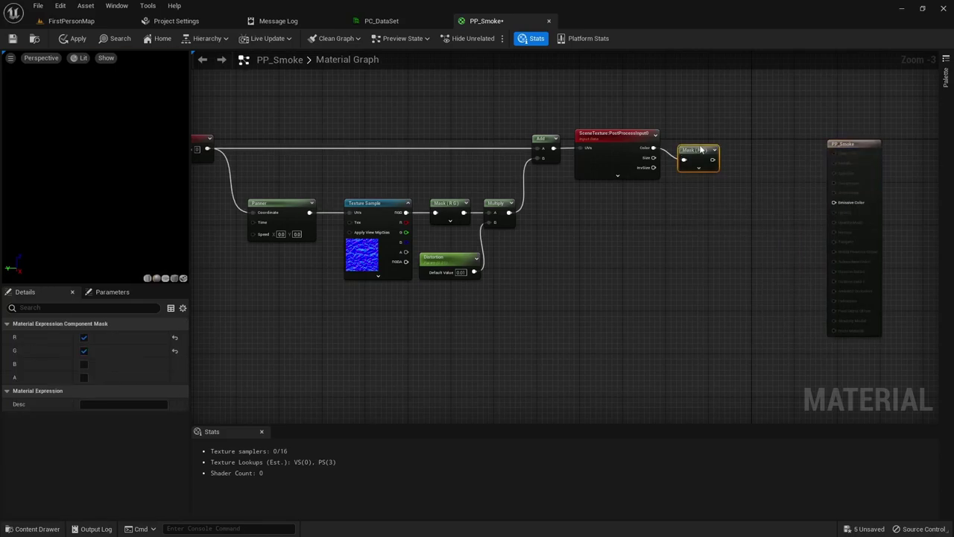
{"action": "left_click_drag", "start_coordinate": [700, 149], "coordinate": [700, 139]}
{"action": "left_click", "coordinate": [83, 365]}
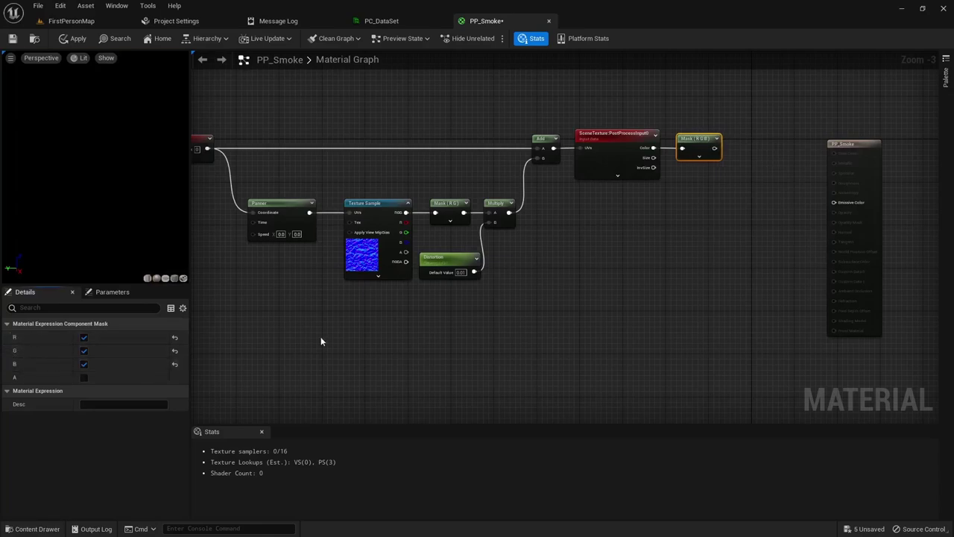
{"action": "right_click_drag", "start_coordinate": [669, 280], "coordinate": [631, 280]}
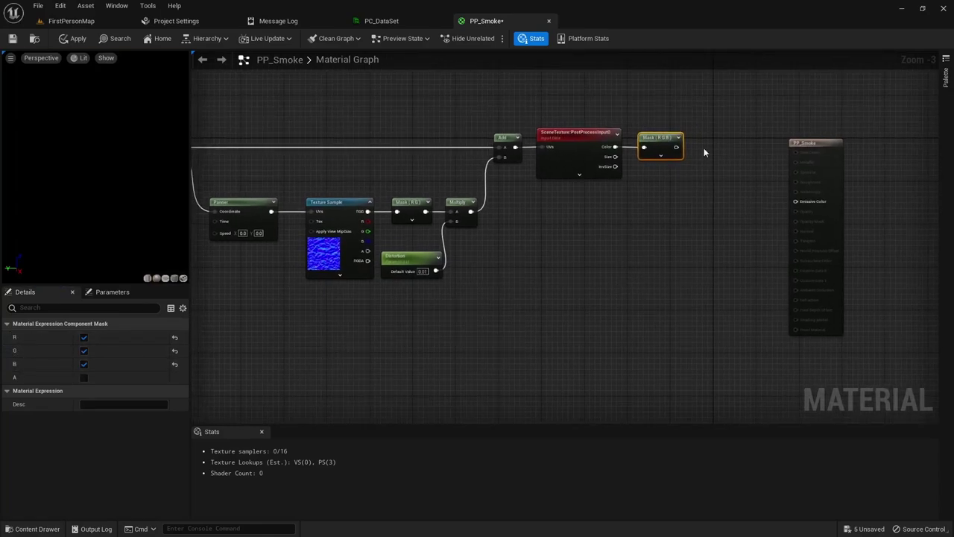
{"action": "left_click_drag", "start_coordinate": [676, 147], "coordinate": [795, 202]}
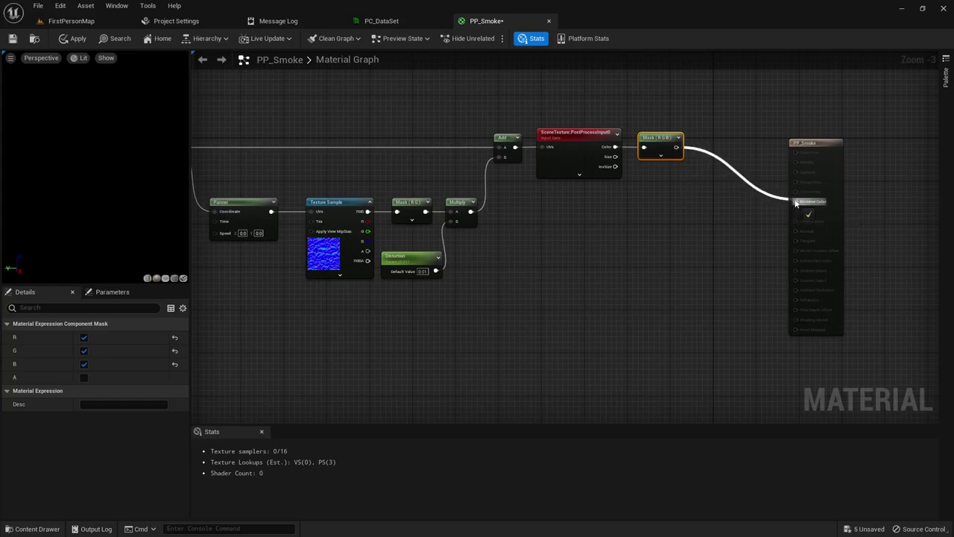
Group all nodes except the PP_Smoke result node in a comment titled Heatwave and move it away from the result node.
{"action": "right_click_drag", "start_coordinate": [533, 303], "coordinate": [650, 291]}
{"action": "scroll", "coordinate": [651, 291], "scroll_direction": "down", "scroll_amount": 1}
{"action": "left_click_drag", "start_coordinate": [332, 130], "coordinate": [773, 299]}
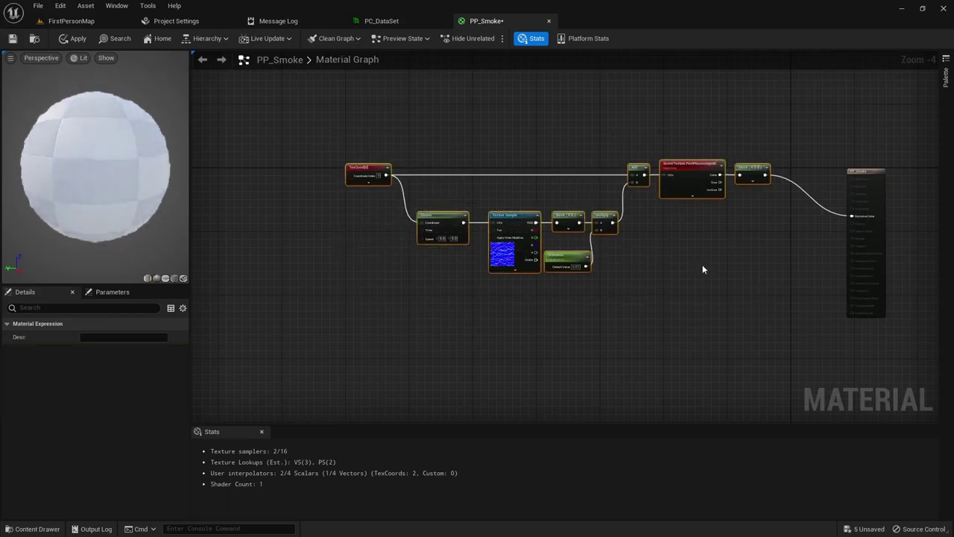
{"action": "key", "text": "c"}
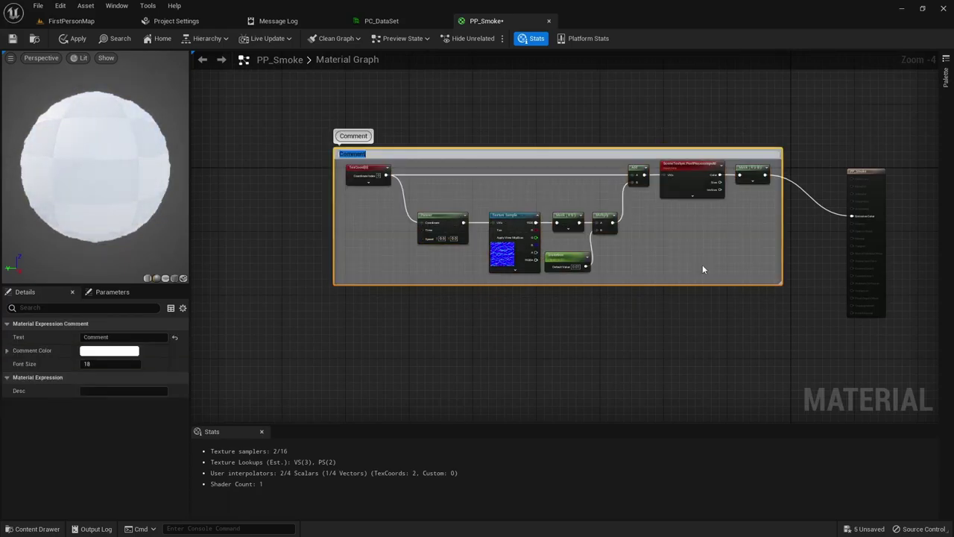
{"action": "type", "text": "Heatwa"}
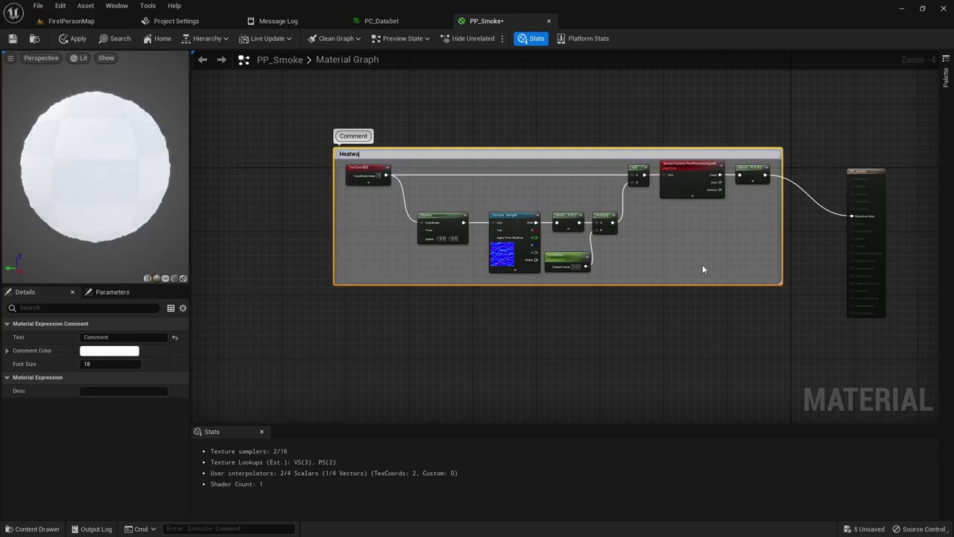
{"action": "type", "text": "ve"}
{"action": "key", "text": "Return"}
{"action": "left_click_drag", "start_coordinate": [629, 153], "coordinate": [498, 154]}
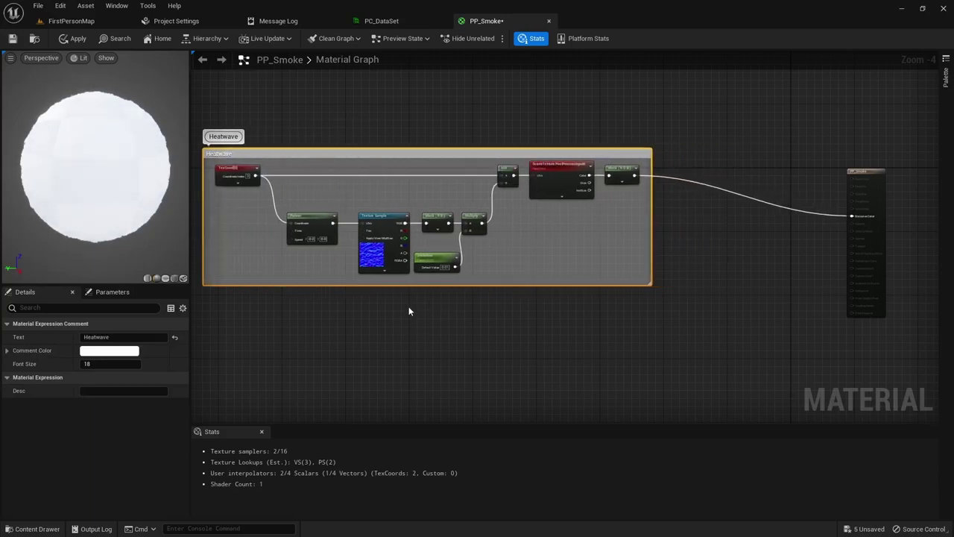
Set the Panner node's Y speed to 0.1.
{"action": "right_click_drag", "start_coordinate": [363, 352], "coordinate": [392, 350]}
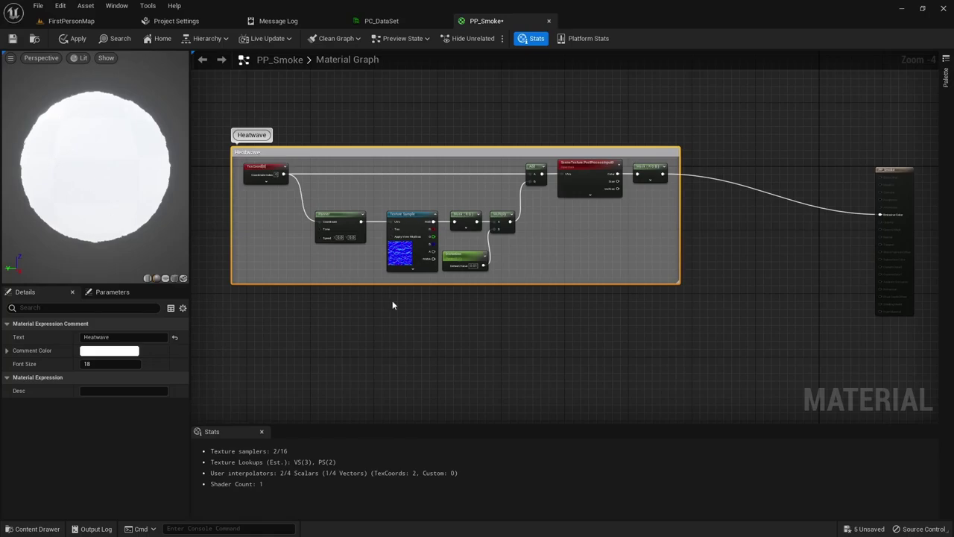
{"action": "scroll", "coordinate": [389, 303], "scroll_direction": "up", "scroll_amount": 1}
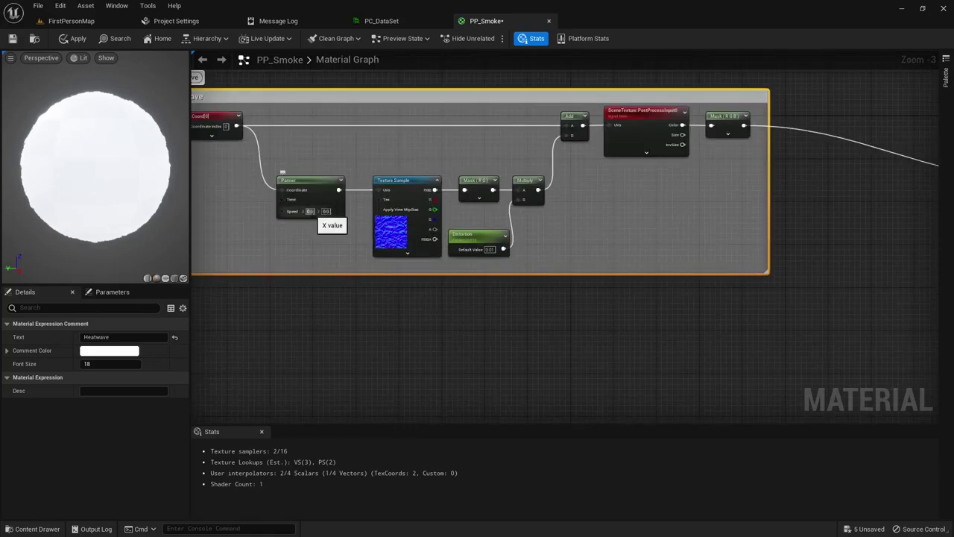
{"action": "left_click", "coordinate": [326, 211]}
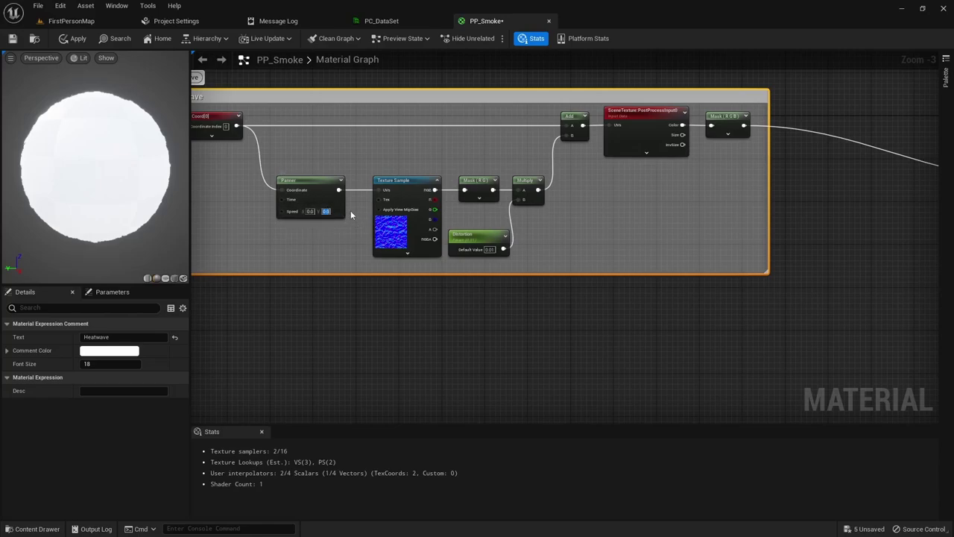
{"action": "type", "text": "0.1"}
{"action": "key", "text": "Return"}
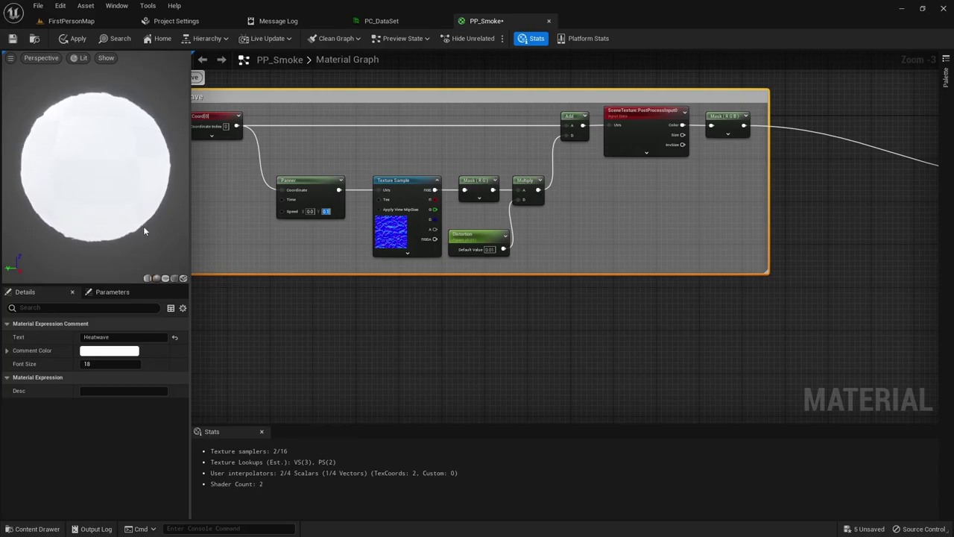
Try default values of 0.1, 1 and 10 for the Distortion parameter to compare the distortion in the preview.
{"action": "left_click", "coordinate": [490, 249]}
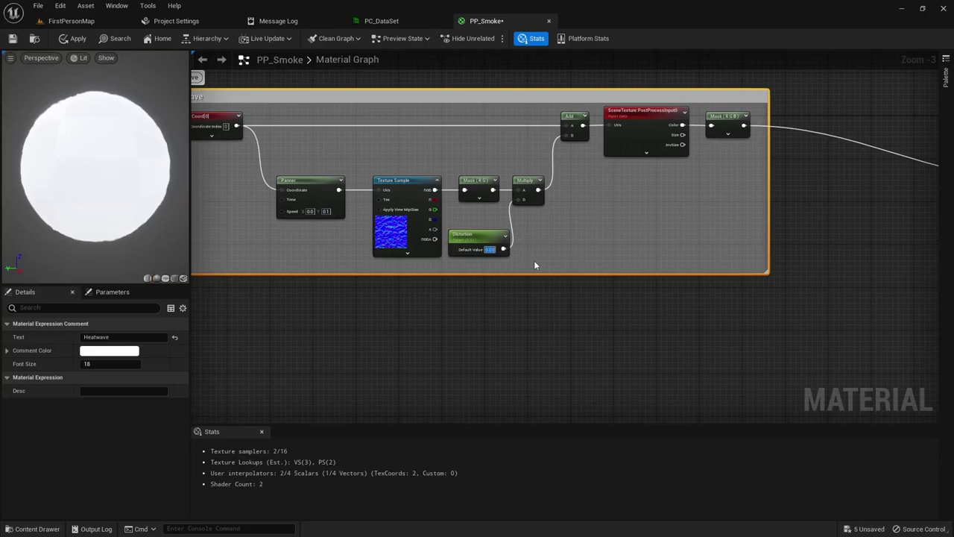
{"action": "type", "text": "0.1"}
{"action": "key", "text": "Return"}
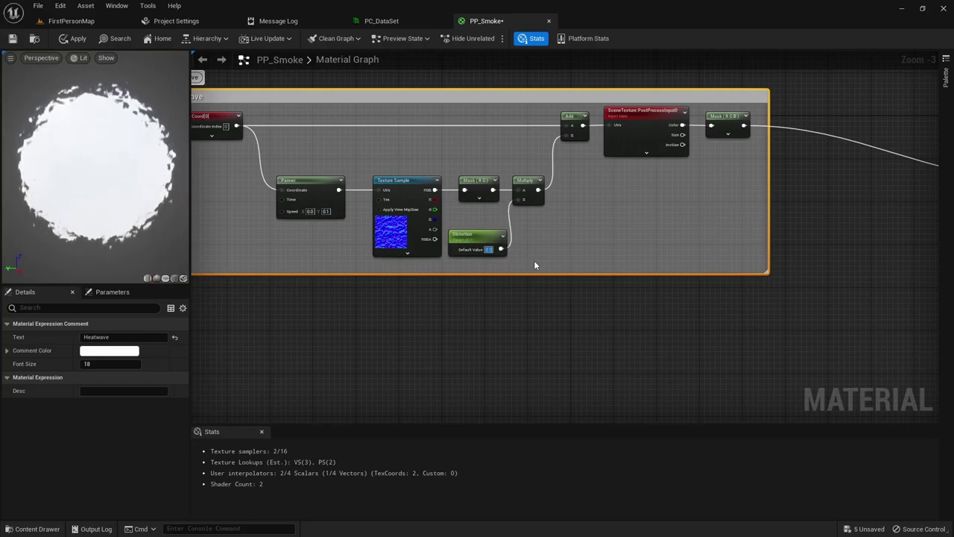
{"action": "left_click", "coordinate": [489, 249]}
{"action": "type", "text": "1"}
{"action": "key", "text": "Return"}
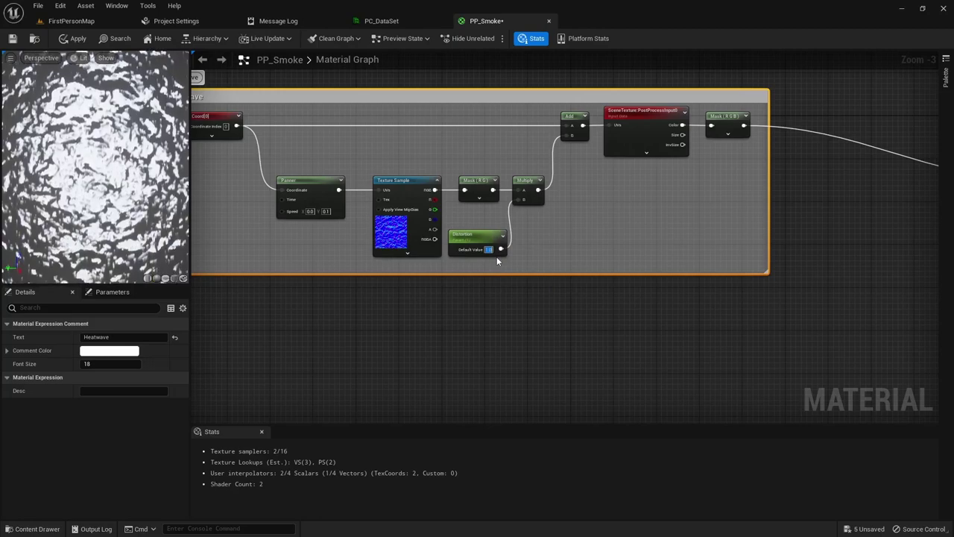
{"action": "type", "text": "10"}
{"action": "key", "text": "Return"}
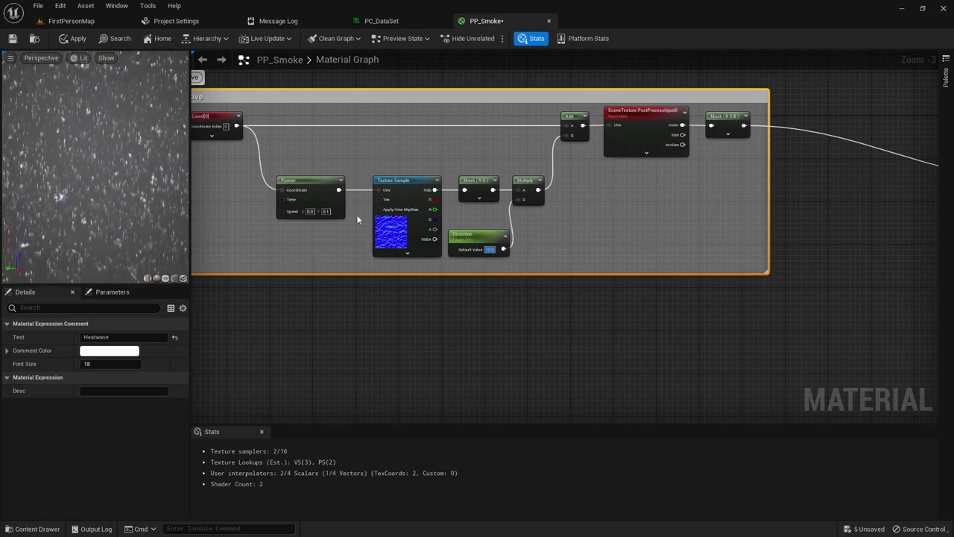
Try a Y speed of 1 on the Panner node.
{"action": "left_click", "coordinate": [326, 211]}
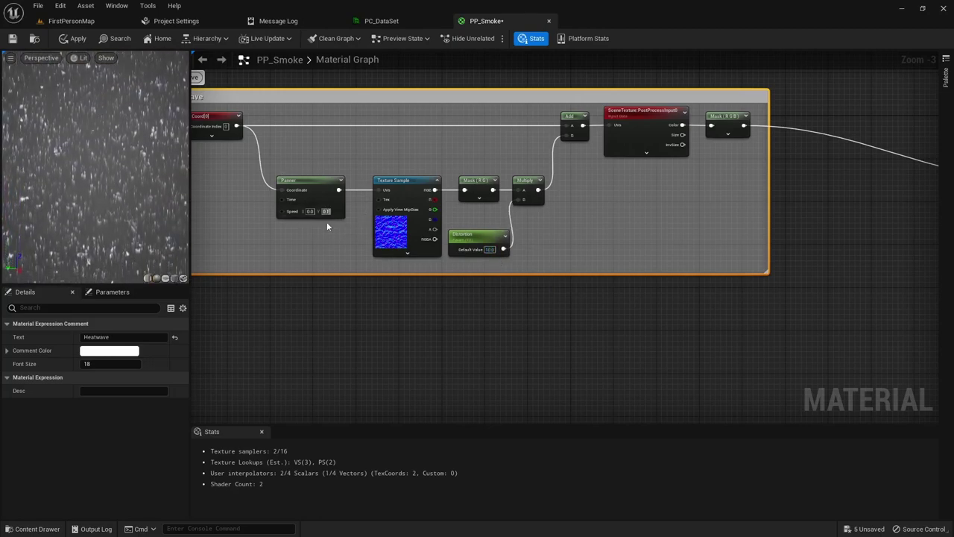
{"action": "type", "text": "1"}
{"action": "key", "text": "Return"}
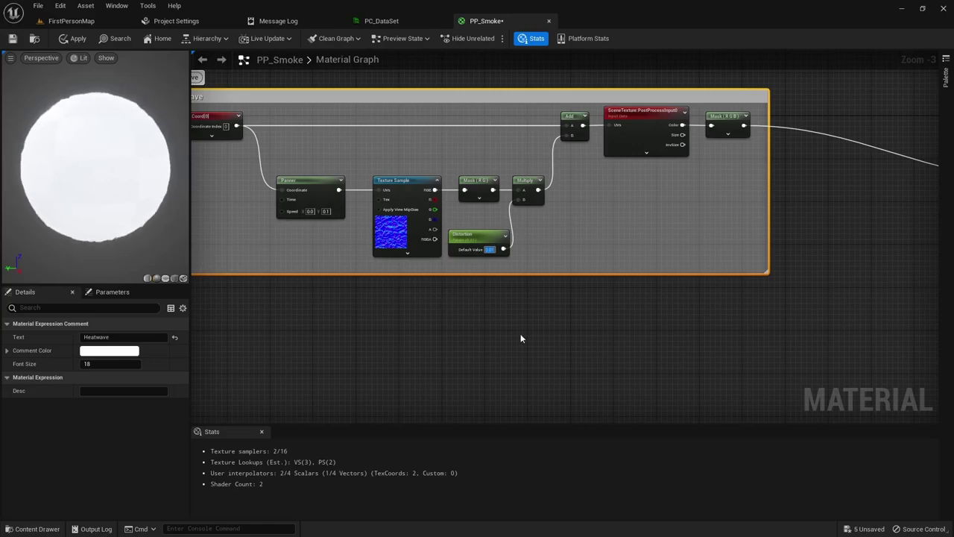
Add a Time node in the empty graph area below the Heatwave comment.
{"action": "right_click_drag", "start_coordinate": [430, 340], "coordinate": [460, 298]}
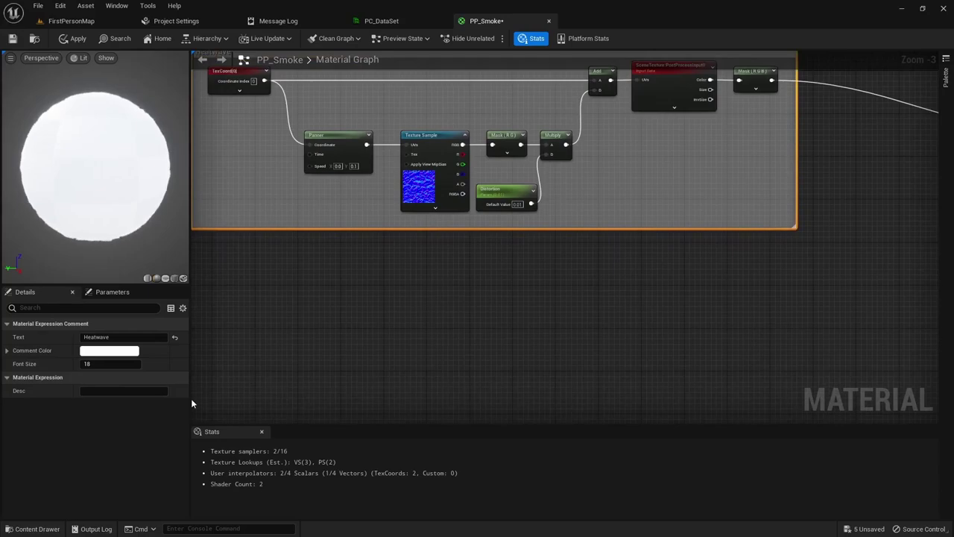
{"action": "scroll", "coordinate": [447, 321], "scroll_direction": "down", "scroll_amount": 2}
{"action": "scroll", "coordinate": [416, 291], "scroll_direction": "up", "scroll_amount": 1}
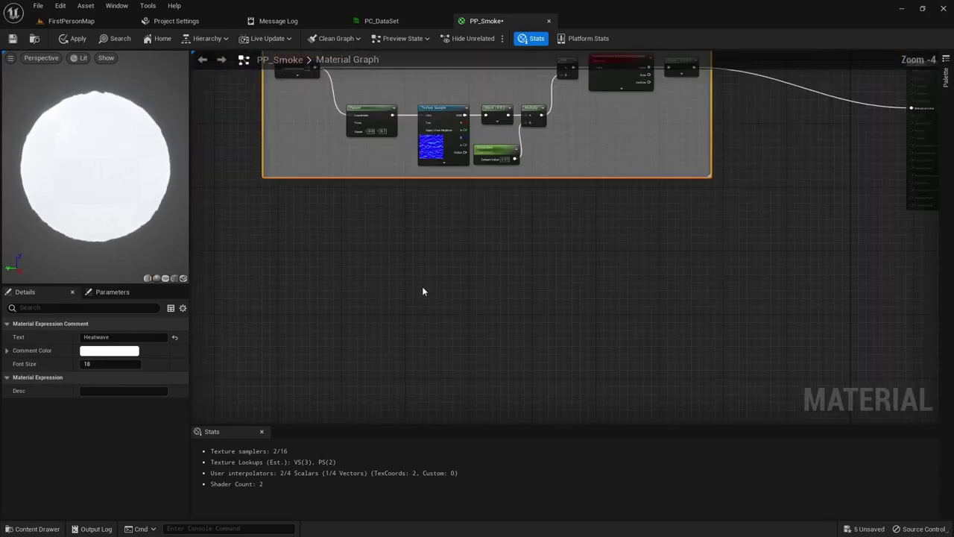
{"action": "left_click", "coordinate": [319, 250]}
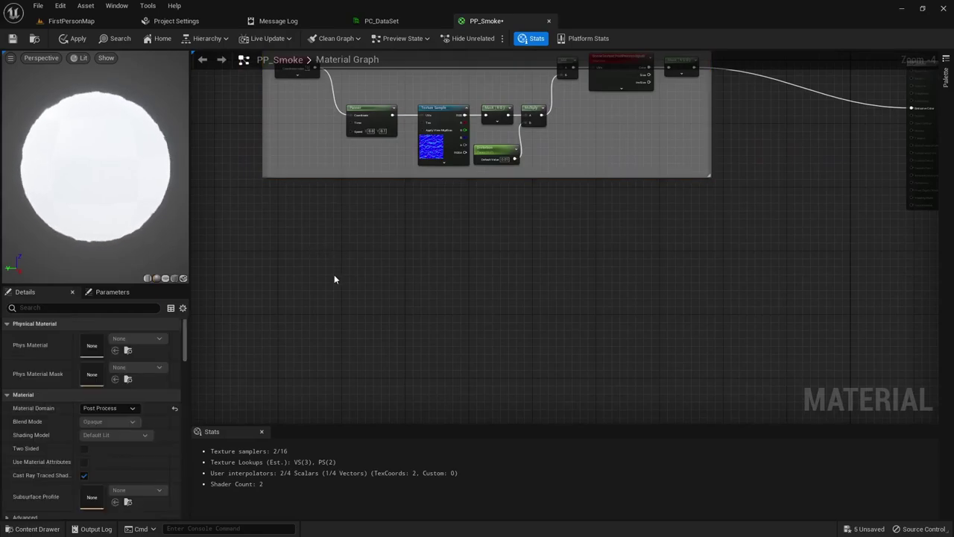
{"action": "right_click", "coordinate": [281, 239]}
{"action": "type", "text": "time"}
{"action": "key", "text": "Return"}
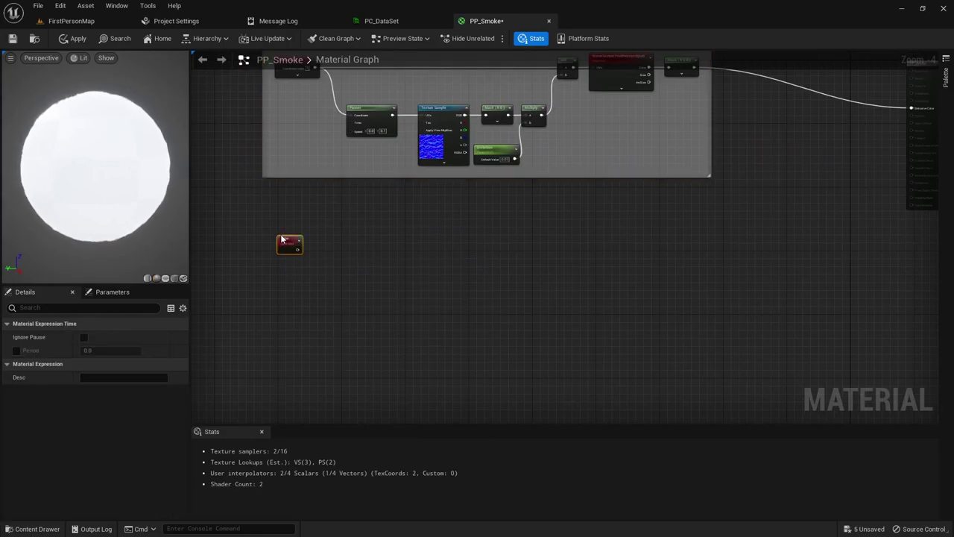
{"action": "scroll", "coordinate": [321, 263], "scroll_direction": "up", "scroll_amount": 2}
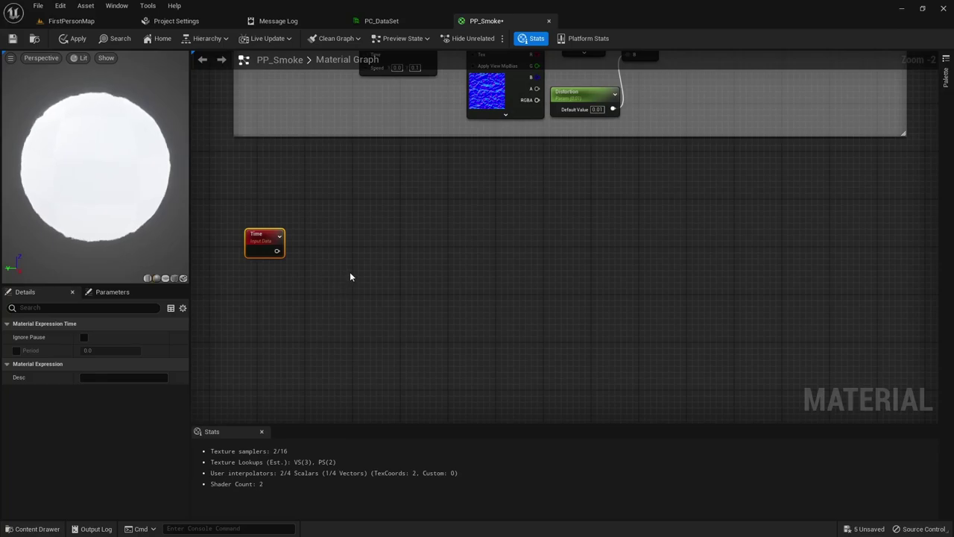
Add two Multiply nodes and an Add node in a row after the Time node, with the Add node before the second Multiply.
{"action": "left_click", "coordinate": [333, 246]}
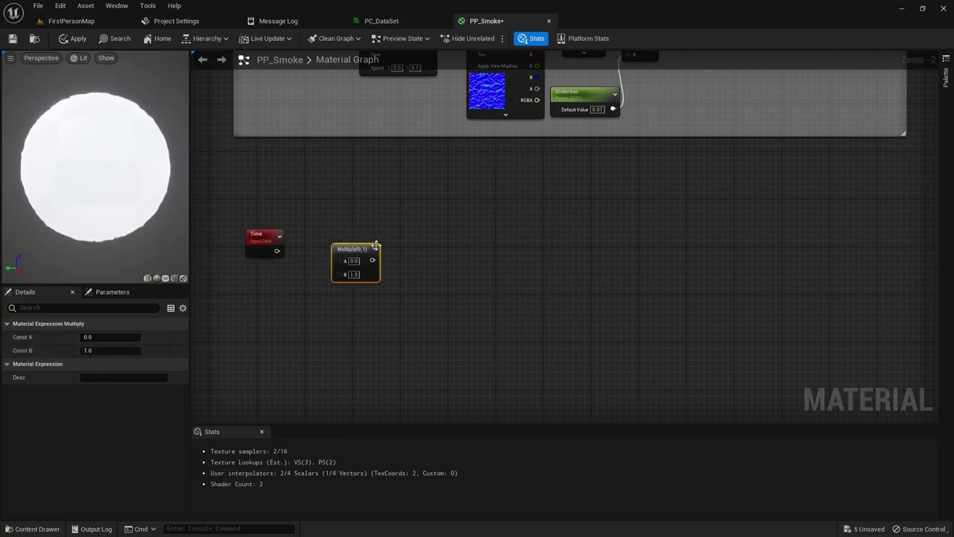
{"action": "left_click", "coordinate": [434, 248]}
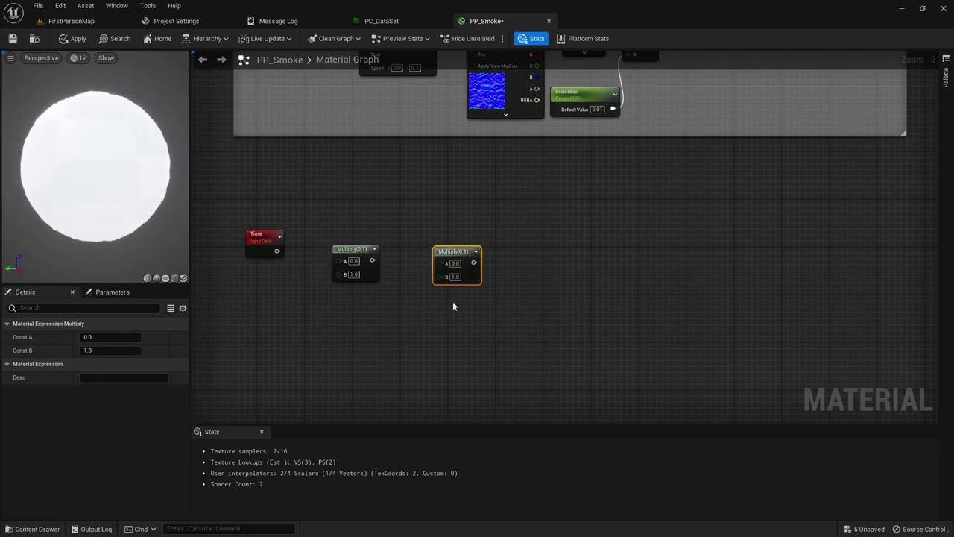
{"action": "left_click_drag", "start_coordinate": [452, 264], "coordinate": [520, 264]}
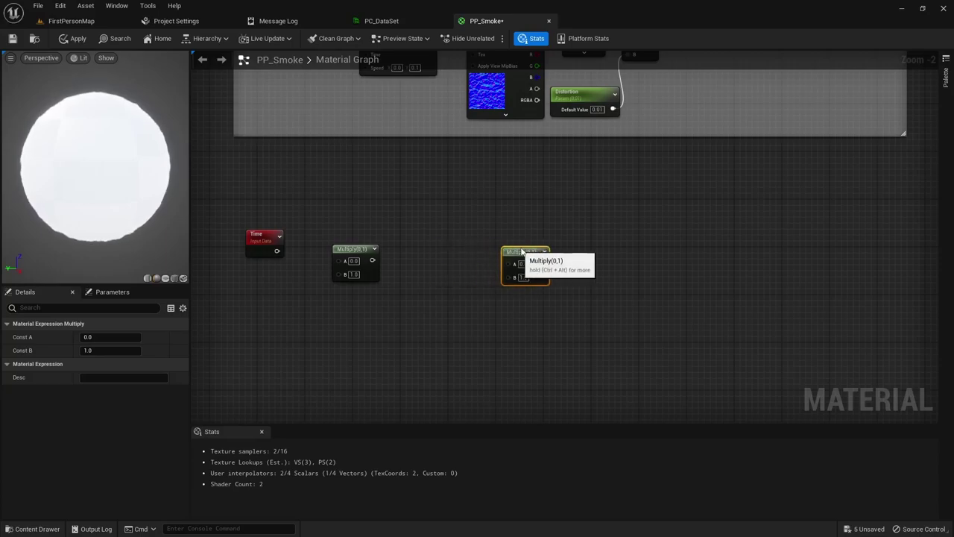
{"action": "left_click", "coordinate": [424, 249]}
{"action": "left_click_drag", "start_coordinate": [447, 254], "coordinate": [470, 255]}
Insert a Sine node between the first Multiply and Add, and chain Time, Multiply, Sine, Add and the second Multiply through their first inputs.
{"action": "right_click", "coordinate": [398, 257]}
{"action": "type", "text": "sine"}
{"action": "key", "text": "Return"}
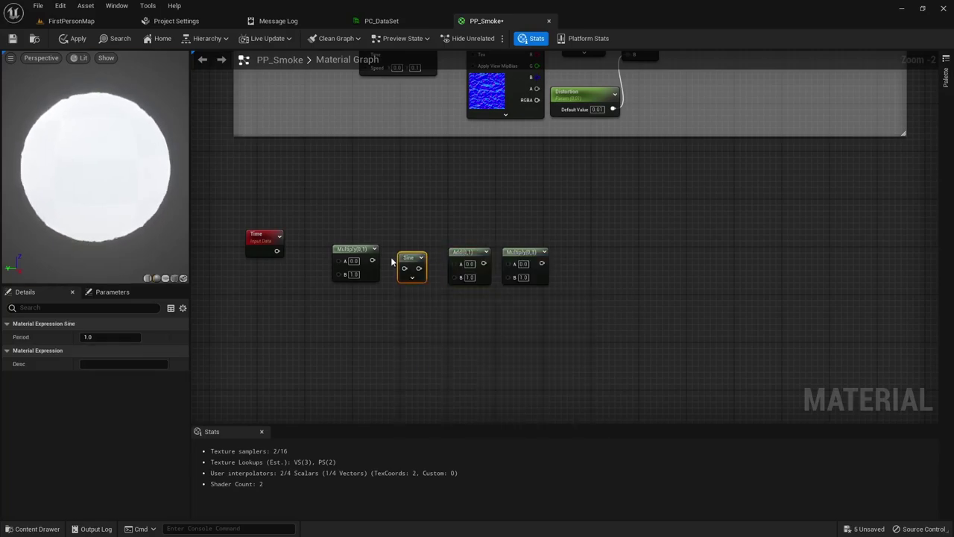
{"action": "left_click_drag", "start_coordinate": [397, 270], "coordinate": [399, 265]}
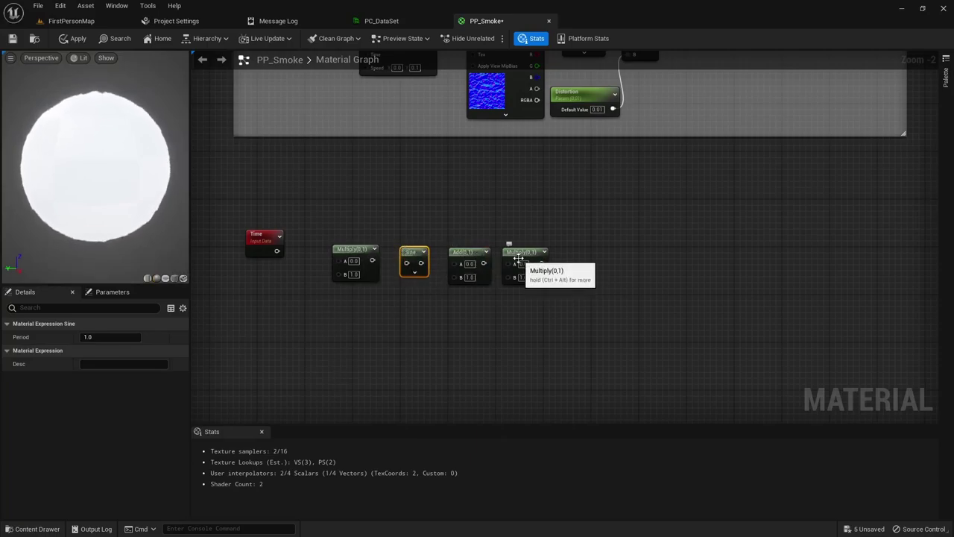
{"action": "left_click_drag", "start_coordinate": [251, 239], "coordinate": [456, 264]}
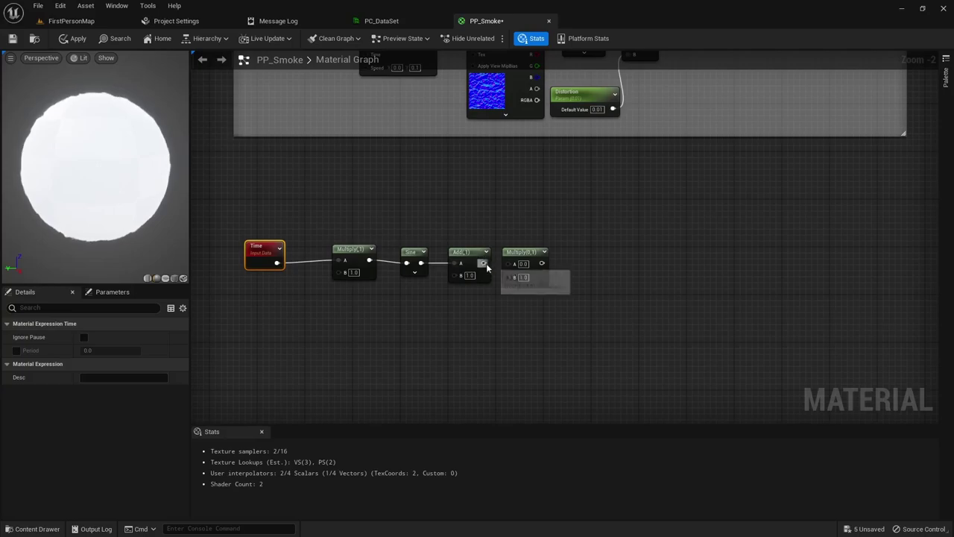
{"action": "left_click_drag", "start_coordinate": [483, 263], "coordinate": [507, 262]}
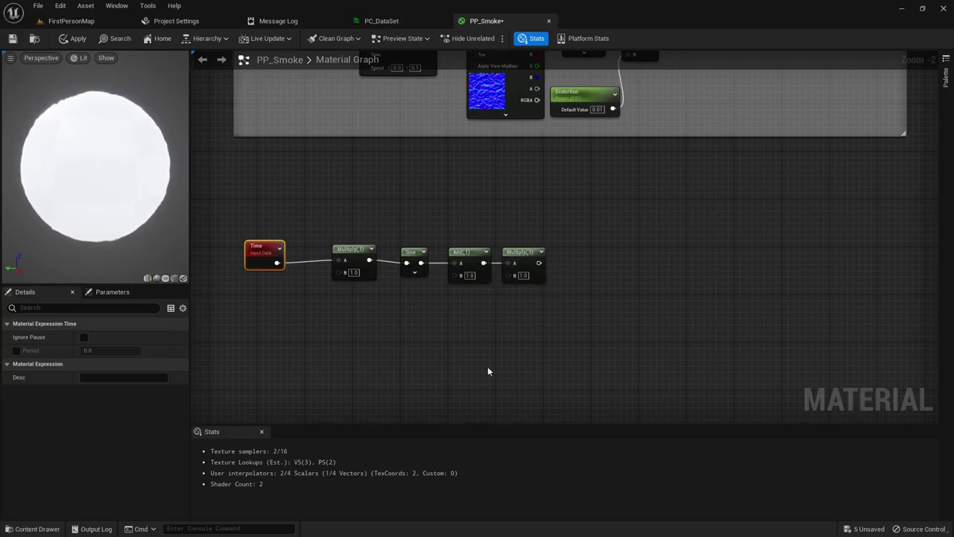
Add a scalar parameter named Speed below the Time node and connect it to the first Multiply node's B input.
{"action": "left_click", "coordinate": [270, 296]}
{"action": "type", "text": "sss"}
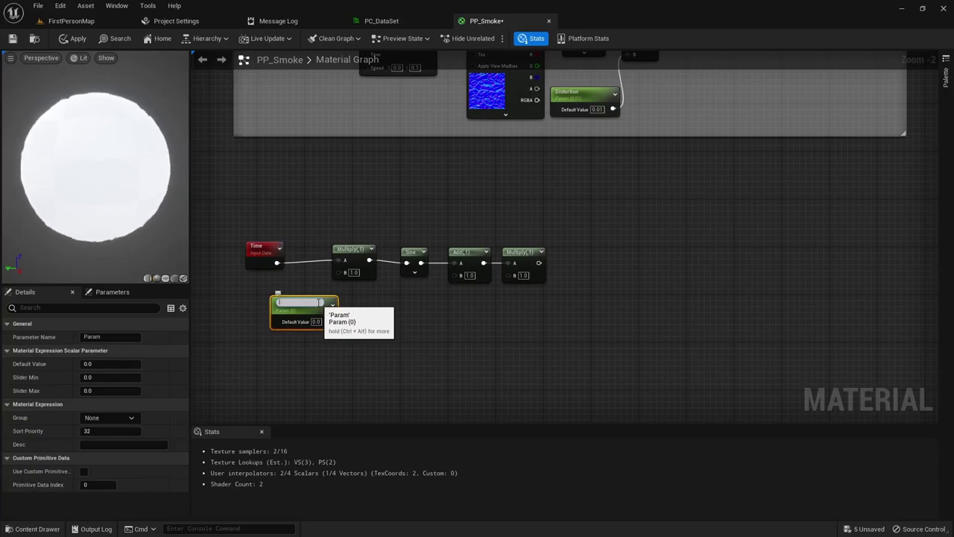
{"action": "type", "text": "d"}
{"action": "key", "text": "Return"}
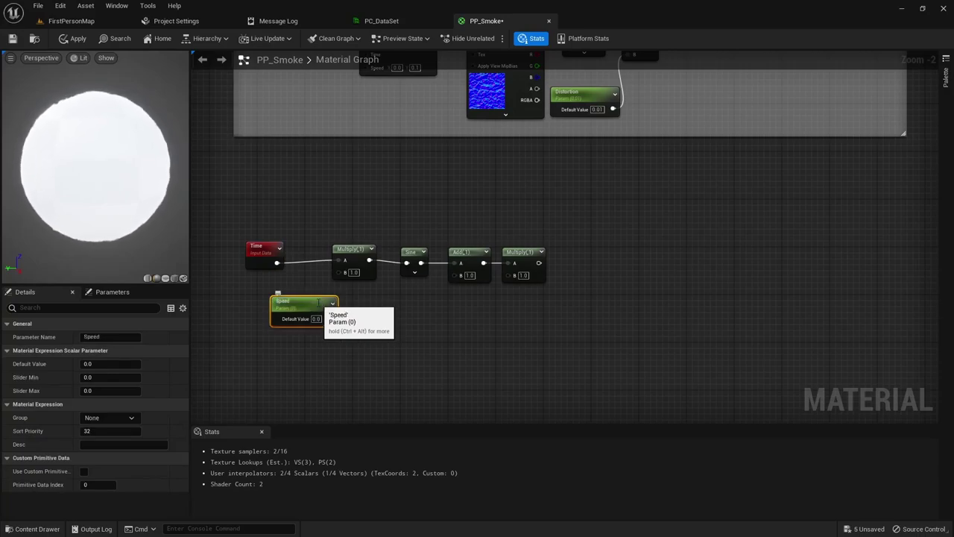
{"action": "left_click_drag", "start_coordinate": [318, 303], "coordinate": [340, 271]}
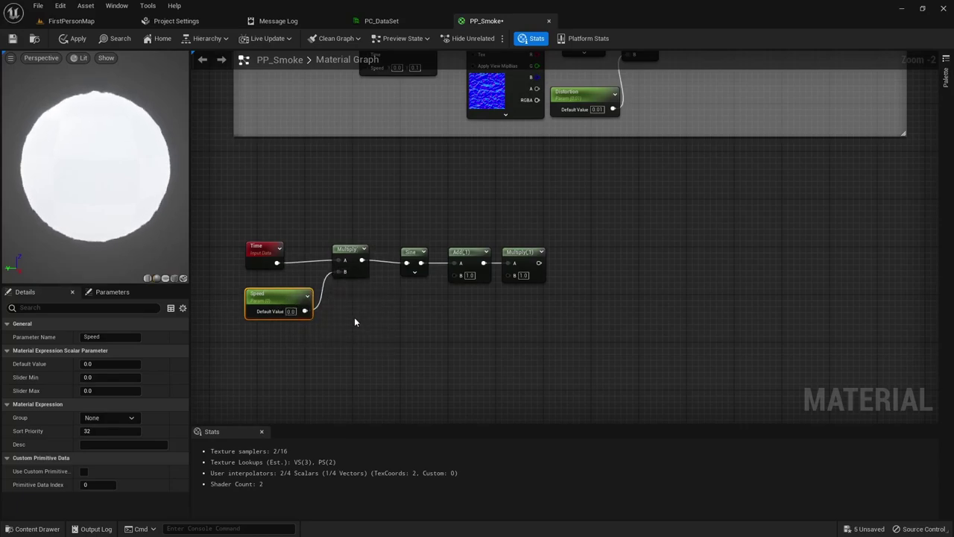
Straighten and tighten the row of Time, Multiply, Sine, Add and Multiply nodes so their wires run level.
{"action": "left_click_drag", "start_coordinate": [251, 234], "coordinate": [514, 275]}
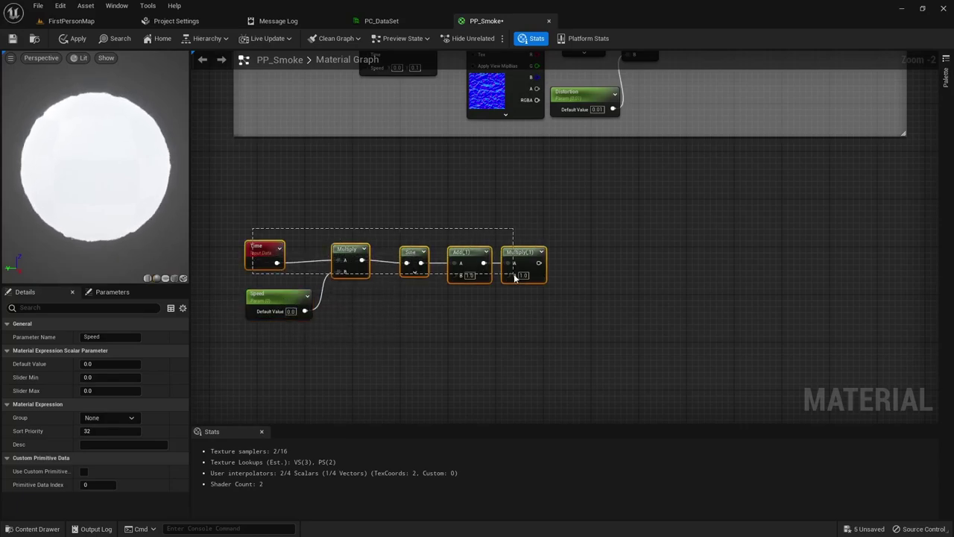
{"action": "left_click_drag", "start_coordinate": [414, 252], "coordinate": [394, 254]}
{"action": "left_click", "coordinate": [400, 305]}
{"action": "left_click_drag", "start_coordinate": [457, 252], "coordinate": [434, 252]}
{"action": "left_click_drag", "start_coordinate": [512, 257], "coordinate": [496, 258]}
{"action": "left_click", "coordinate": [505, 352]}
Set the B value of the Multiply node at the end of the time chain to 0.5.
{"action": "left_click", "coordinate": [500, 275]}
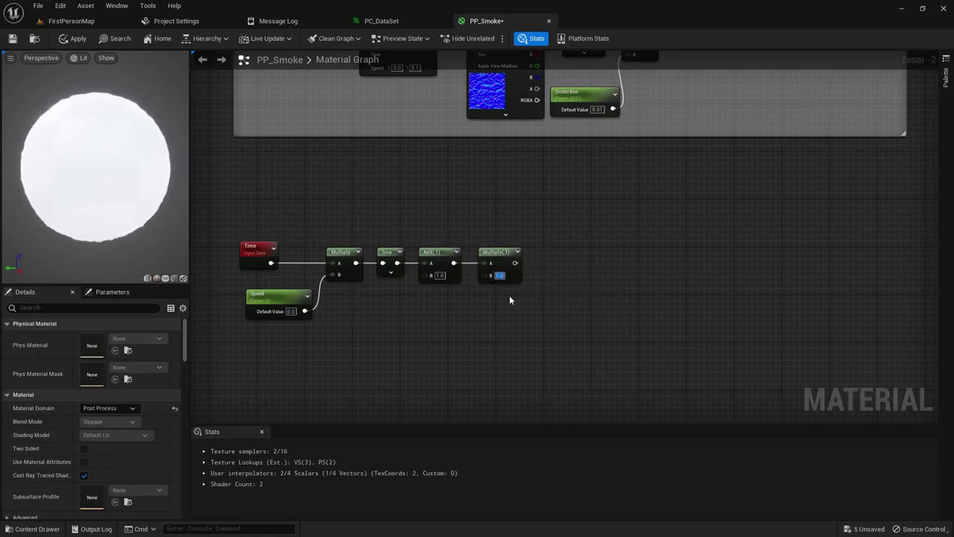
{"action": "type", "text": "0.5"}
{"action": "key", "text": "Return"}
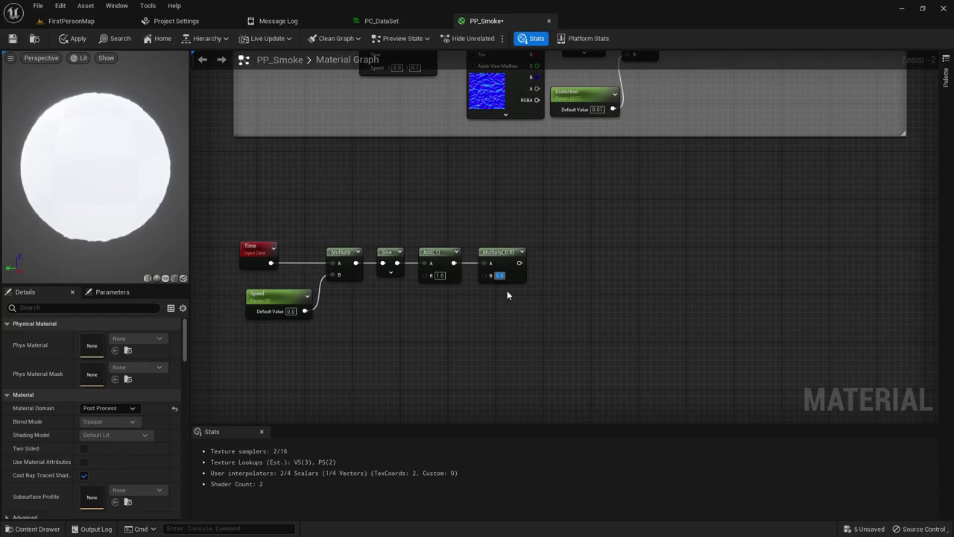
Add a scalar parameter named Offset above the last Multiply node and set its default value to 0.5.
{"action": "left_click", "coordinate": [514, 197]}
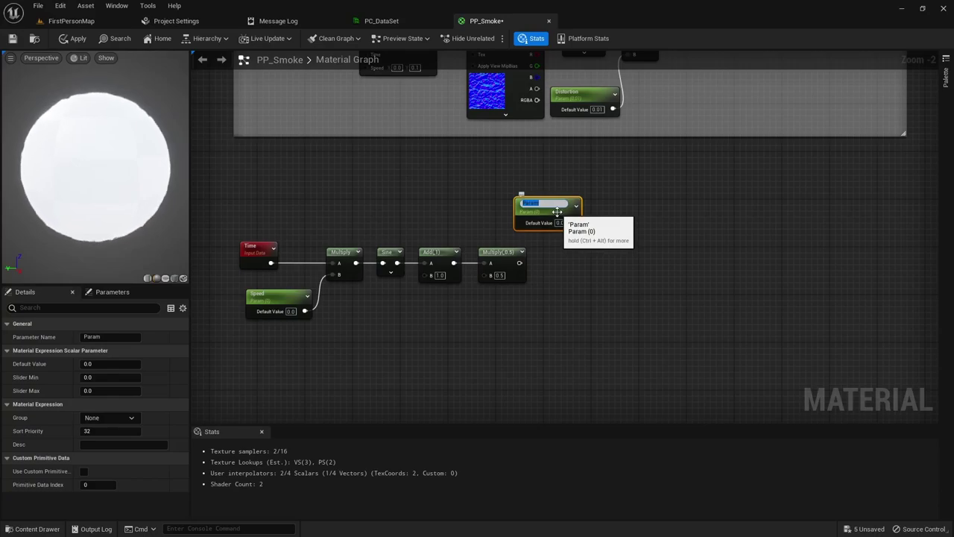
{"action": "key", "text": "Return"}
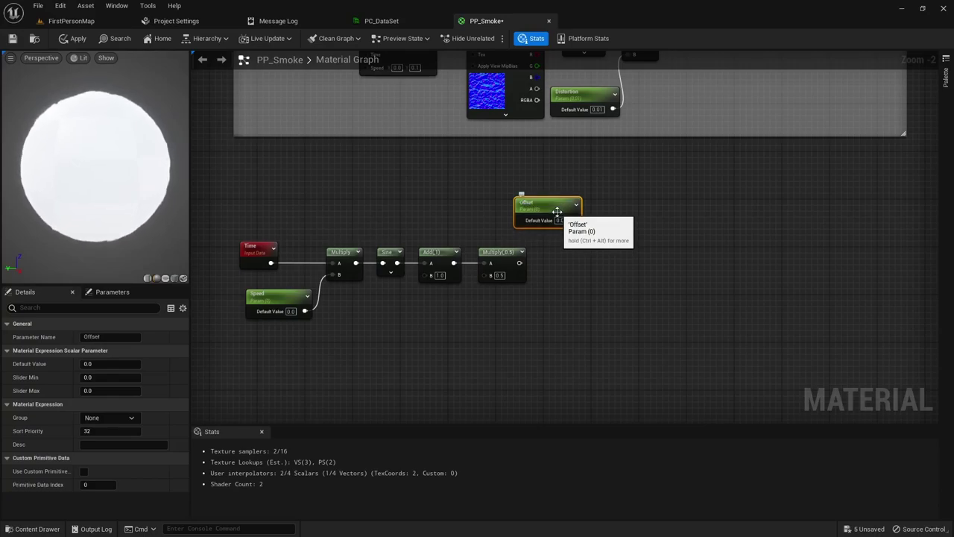
{"action": "left_click_drag", "start_coordinate": [550, 208], "coordinate": [530, 209]}
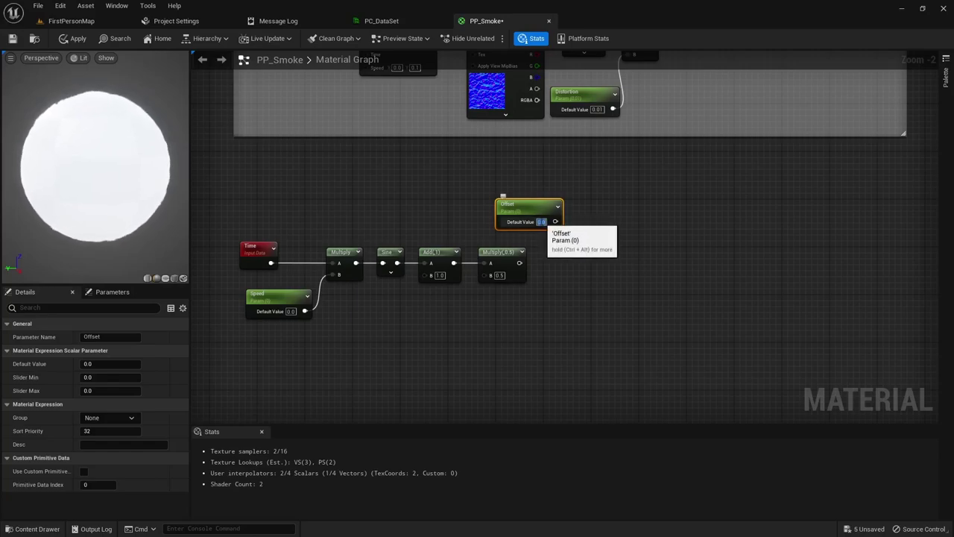
{"action": "left_click", "coordinate": [541, 221]}
{"action": "type", "text": "0.5"}
{"action": "key", "text": "Return"}
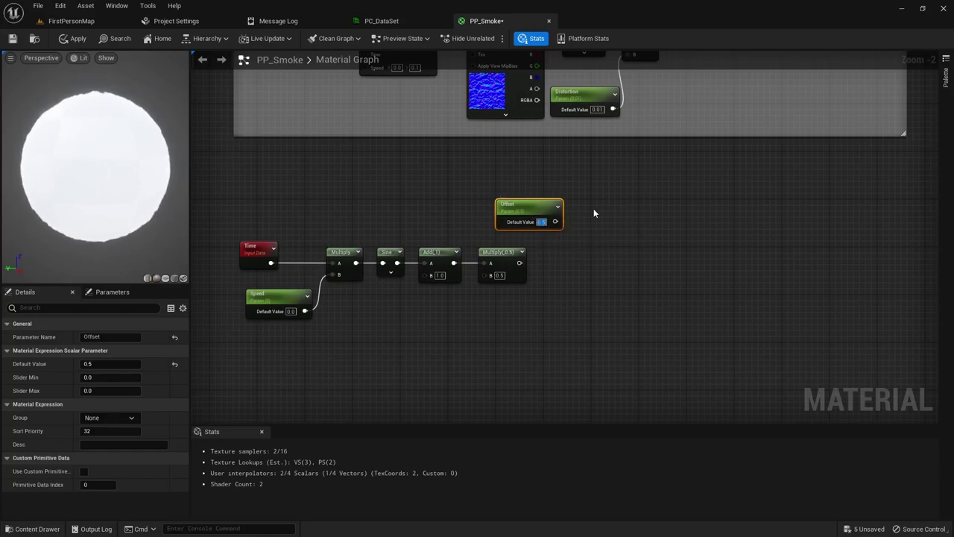
{"action": "type", "text": "mmmmmmmmmmmmmm"}
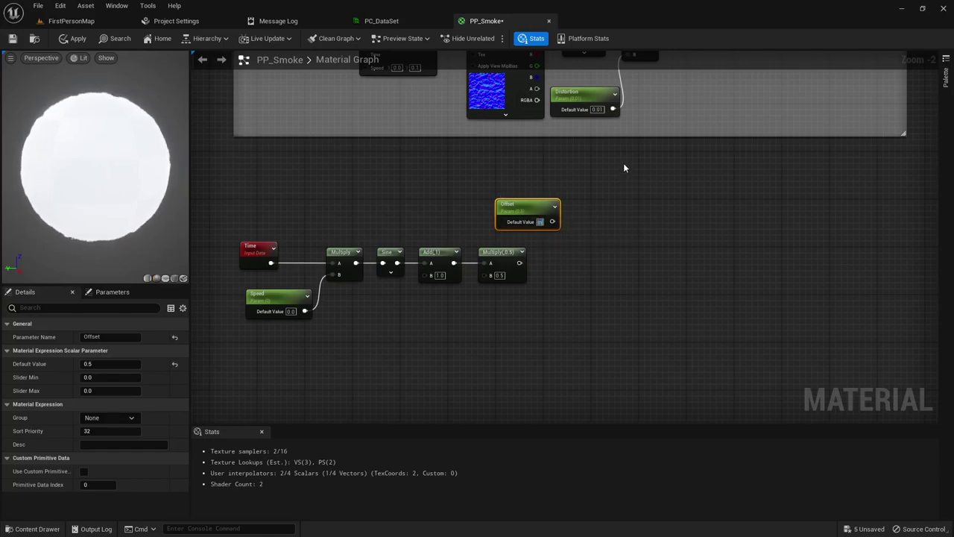
{"action": "key", "text": "BackSpace"}
{"action": "key", "text": "BackSpace"}
{"action": "key", "text": "BackSpace"}
{"action": "key", "text": "BackSpace"}
{"action": "key", "text": "BackSpace"}
{"action": "key", "text": "BackSpace"}
{"action": "key", "text": "BackSpace"}
{"action": "key", "text": "BackSpace"}
{"action": "key", "text": "BackSpace"}
{"action": "key", "text": "BackSpace"}
{"action": "key", "text": "BackSpace"}
{"action": "key", "text": "BackSpace"}
{"action": "key", "text": "BackSpace"}
{"action": "key", "text": "BackSpace"}
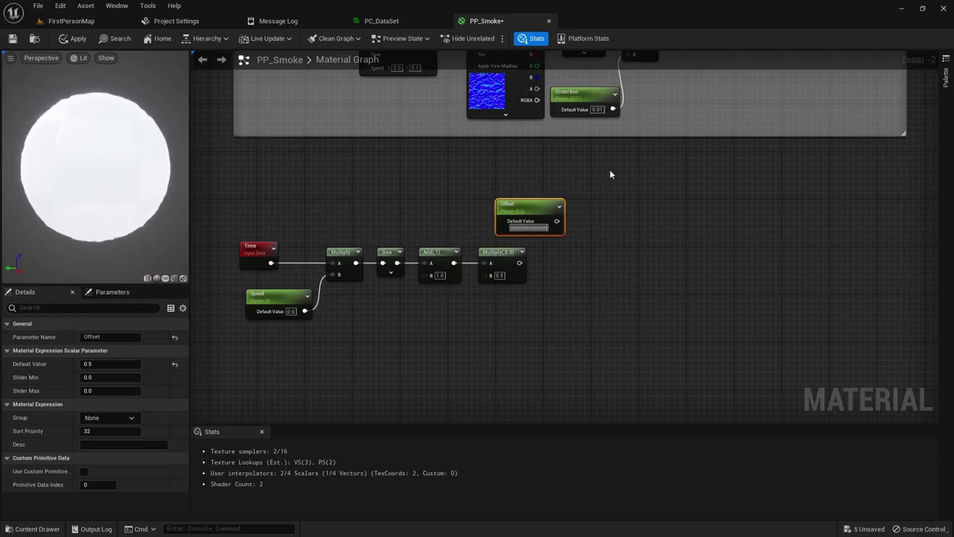
{"action": "type", "text": "0.5"}
{"action": "key", "text": "Return"}
Add a Multiply node up and to the right of the Offset parameter and connect Offset to its A input.
{"action": "left_click", "coordinate": [605, 175]}
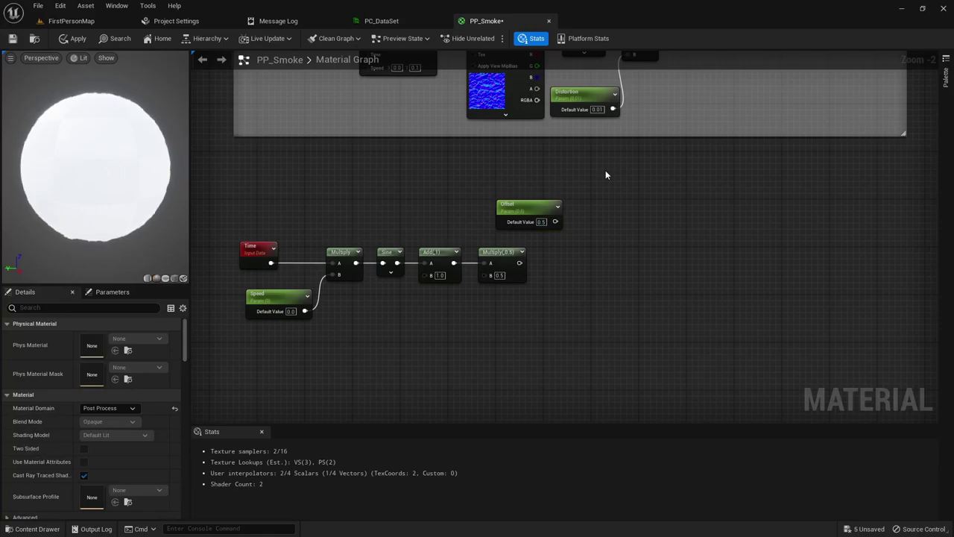
{"action": "left_click", "coordinate": [605, 176]}
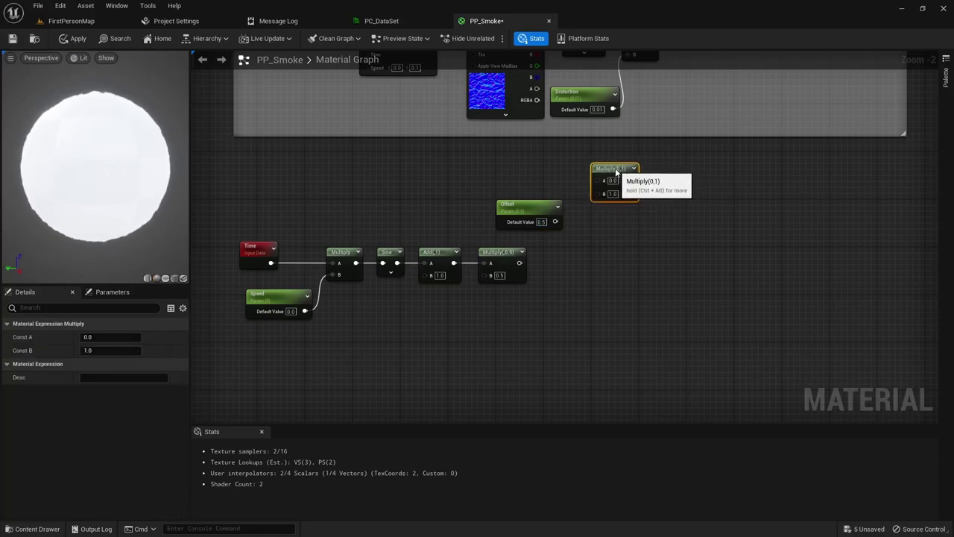
{"action": "left_click_drag", "start_coordinate": [618, 171], "coordinate": [612, 170]}
{"action": "left_click_drag", "start_coordinate": [555, 221], "coordinate": [601, 194]}
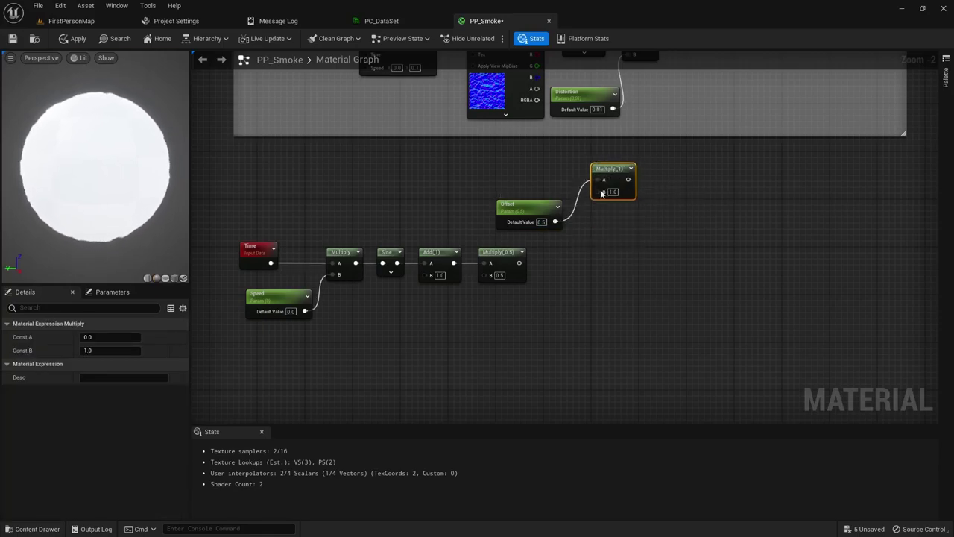
Add a Lerp node fed by the Offset Multiply in A, Offset in B and the time chain's last Multiply in Alpha.
{"action": "left_click", "coordinate": [678, 214]}
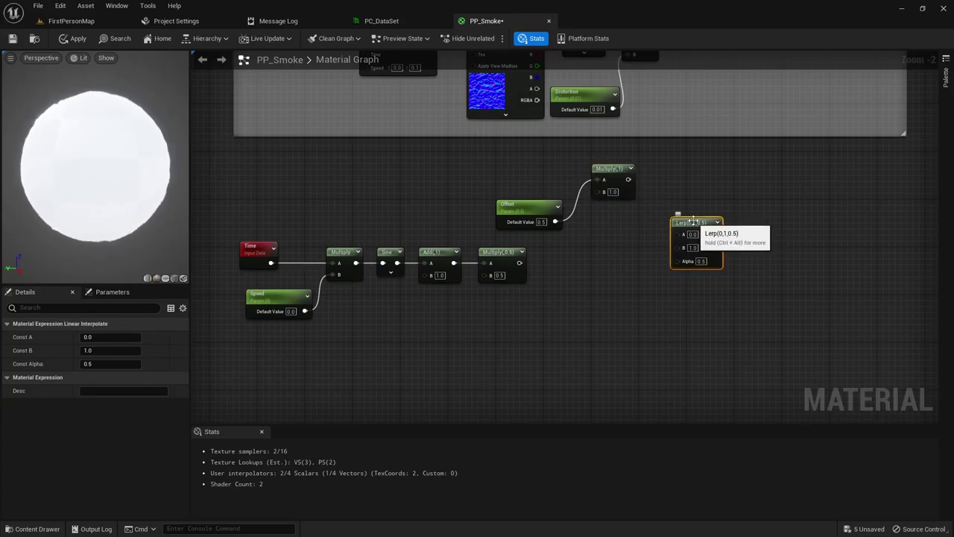
{"action": "left_click_drag", "start_coordinate": [693, 220], "coordinate": [656, 209]}
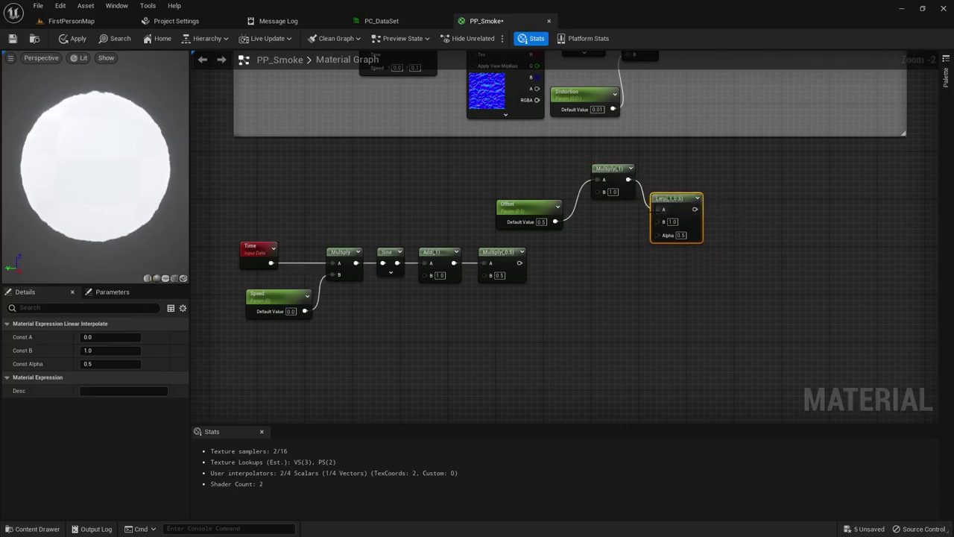
{"action": "left_click_drag", "start_coordinate": [556, 221], "coordinate": [656, 223]}
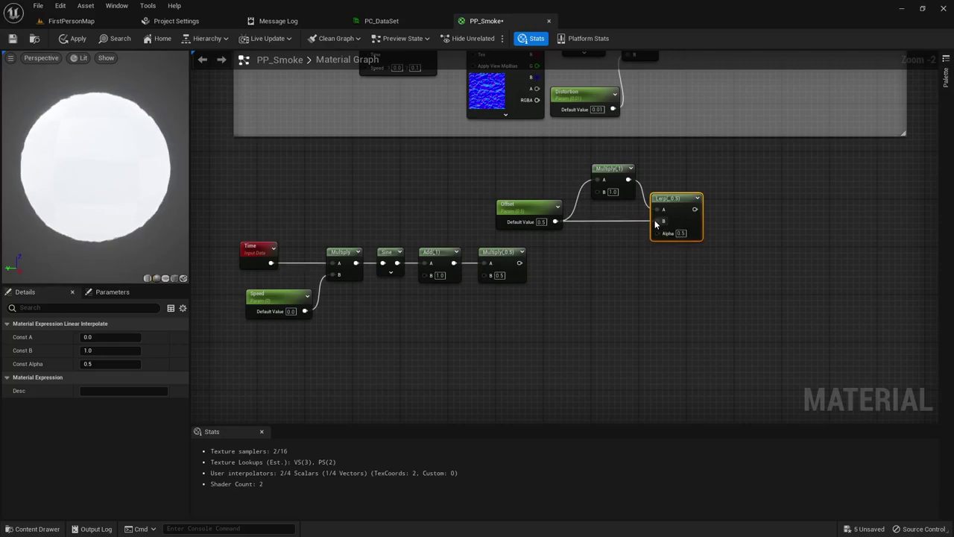
{"action": "left_click_drag", "start_coordinate": [520, 263], "coordinate": [656, 232]}
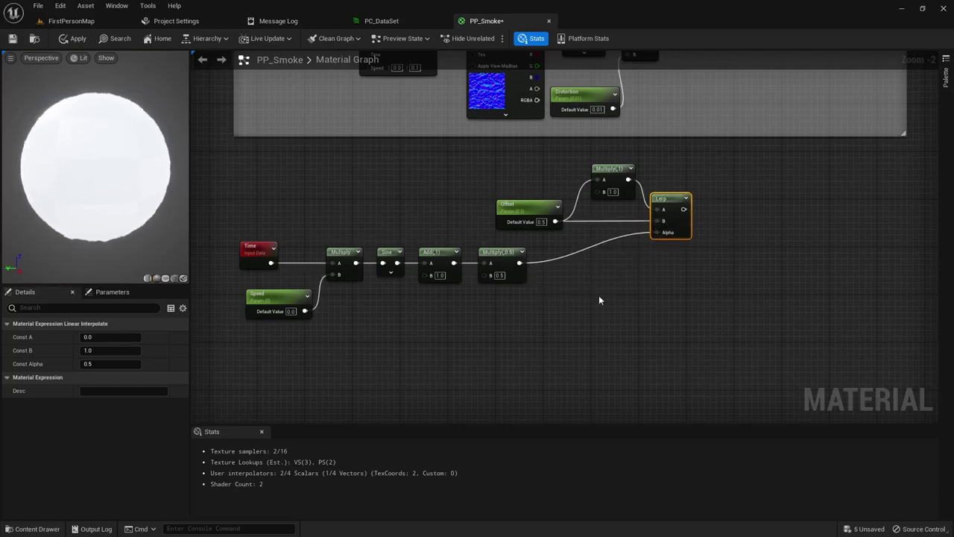
Enclose the whole time-driven node section in a comment box titled "Movement of After-Images".
{"action": "right_click_drag", "start_coordinate": [655, 294], "coordinate": [636, 265]}
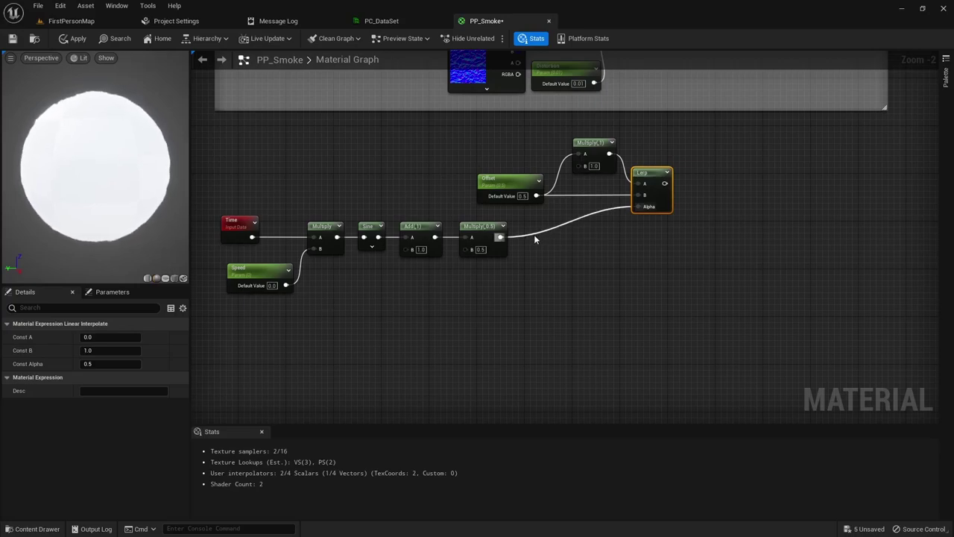
{"action": "left_click_drag", "start_coordinate": [217, 299], "coordinate": [668, 135]}
{"action": "type", "text": "c"}
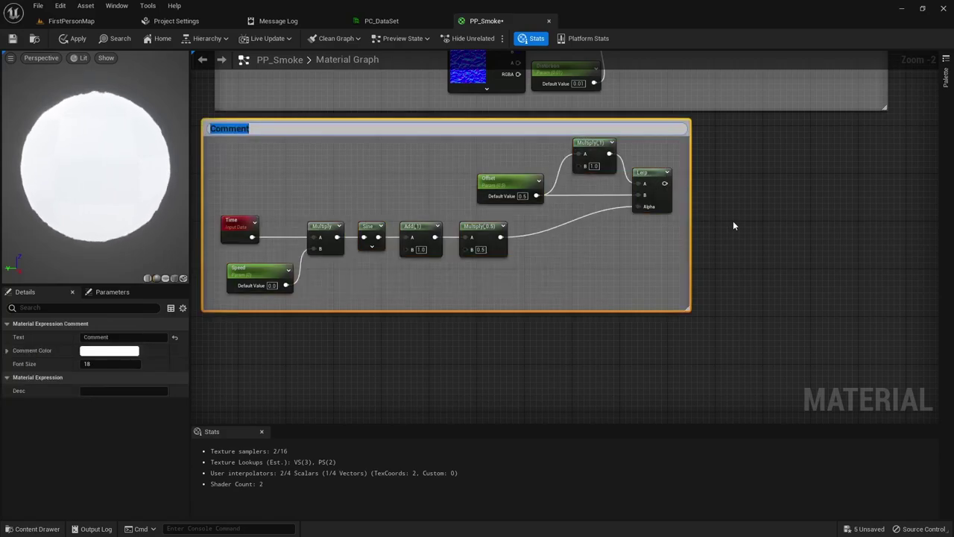
{"action": "type", "text": "Movem"}
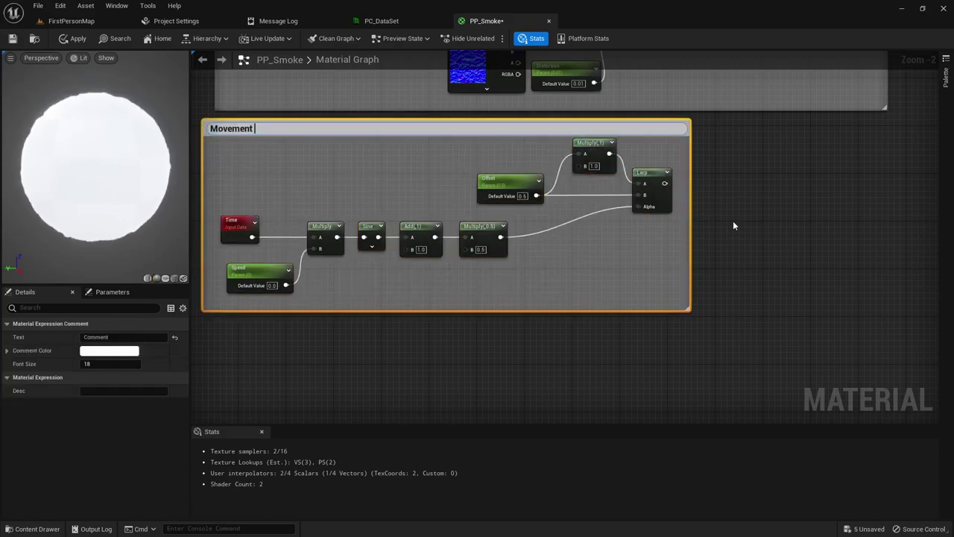
{"action": "type", "text": "ent of After-Images"}
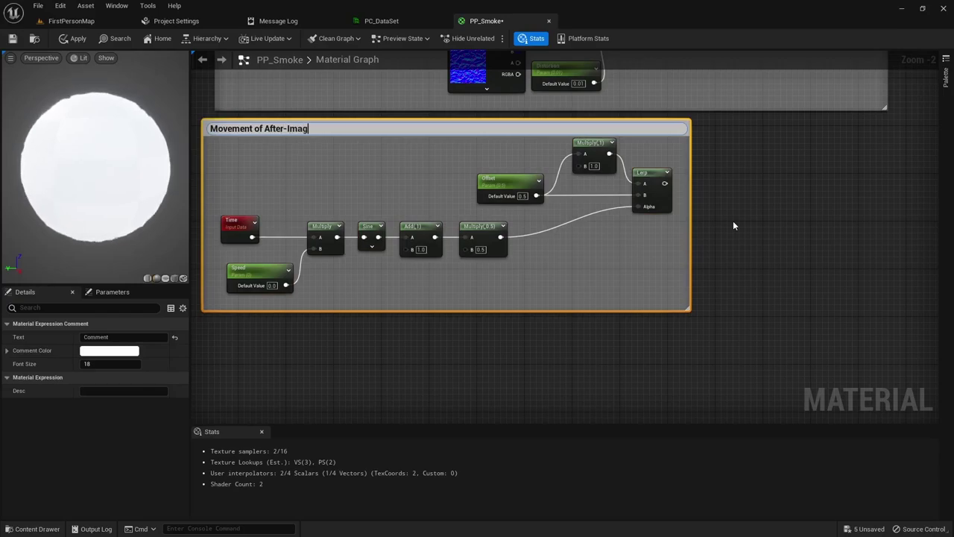
{"action": "key", "text": "Return"}
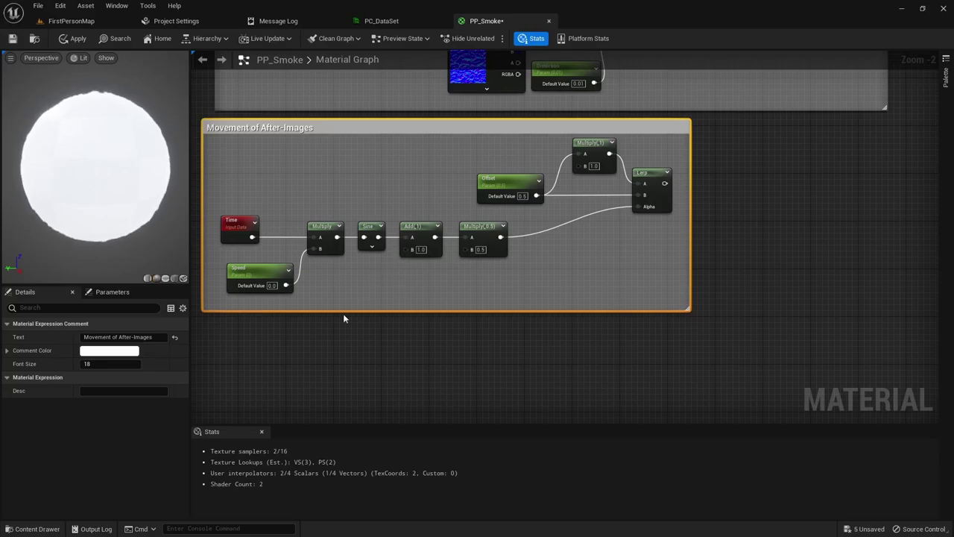
Set the Speed parameter's default value to 0.3.
{"action": "left_click", "coordinate": [269, 286]}
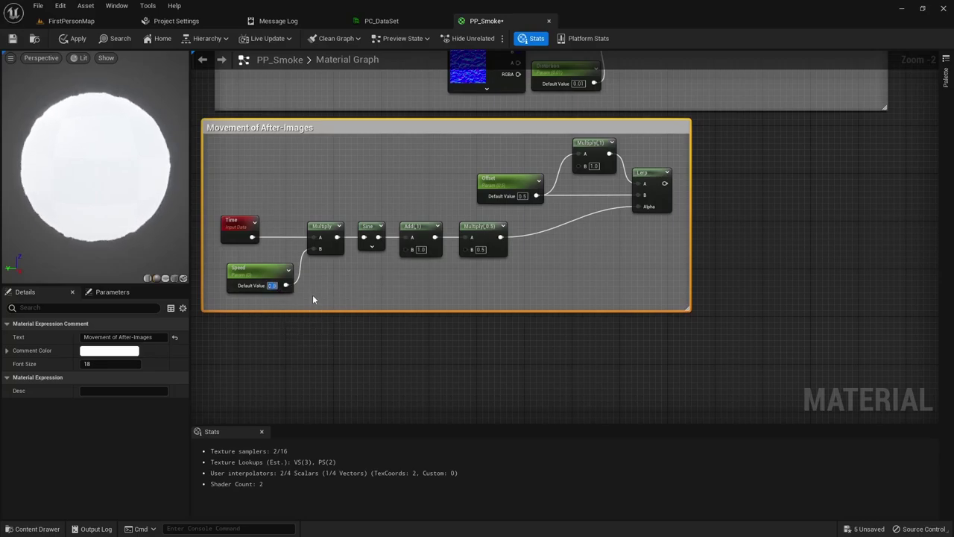
{"action": "type", "text": "0.3"}
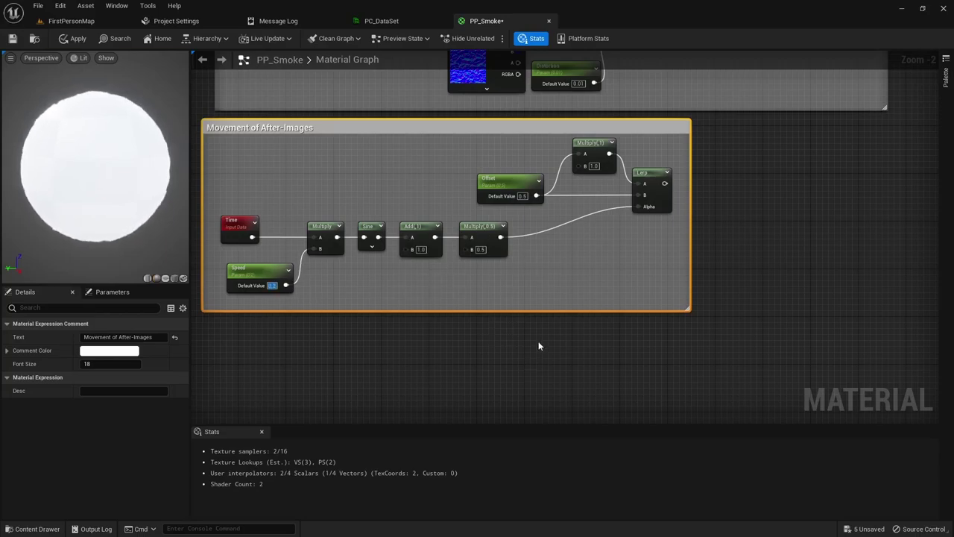
{"action": "right_click_drag", "start_coordinate": [756, 259], "coordinate": [496, 315]}
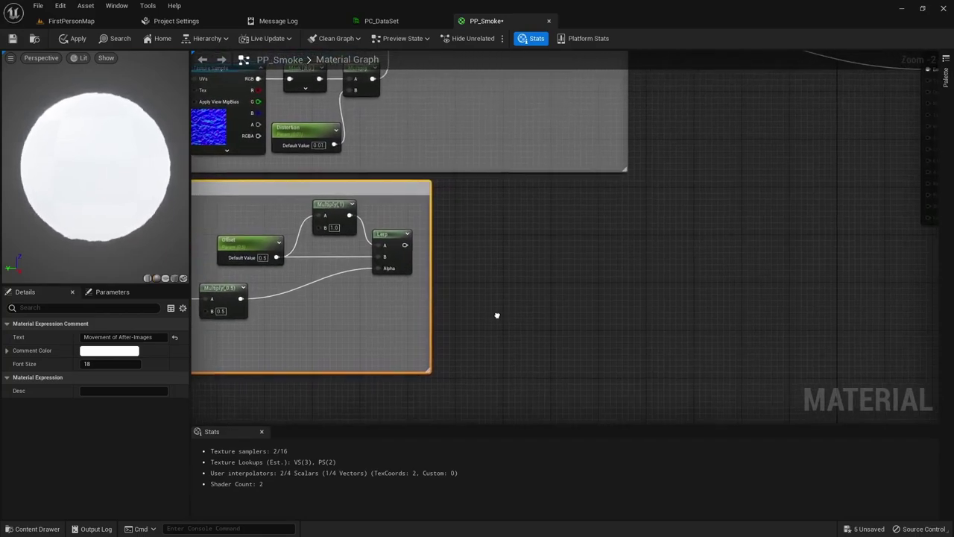
{"action": "right_click_drag", "start_coordinate": [547, 286], "coordinate": [491, 304]}
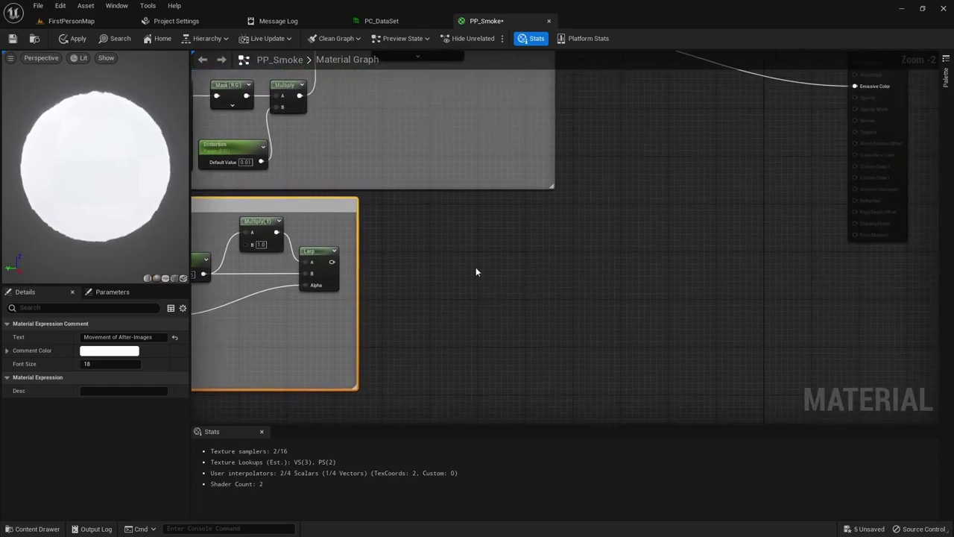
Add a SceneTexture node beside the Movement of After-Images comment box and set its Scene Texture Id to PostProcessInput0.
{"action": "left_click", "coordinate": [474, 268]}
{"action": "right_click", "coordinate": [498, 232]}
{"action": "type", "text": "scente"}
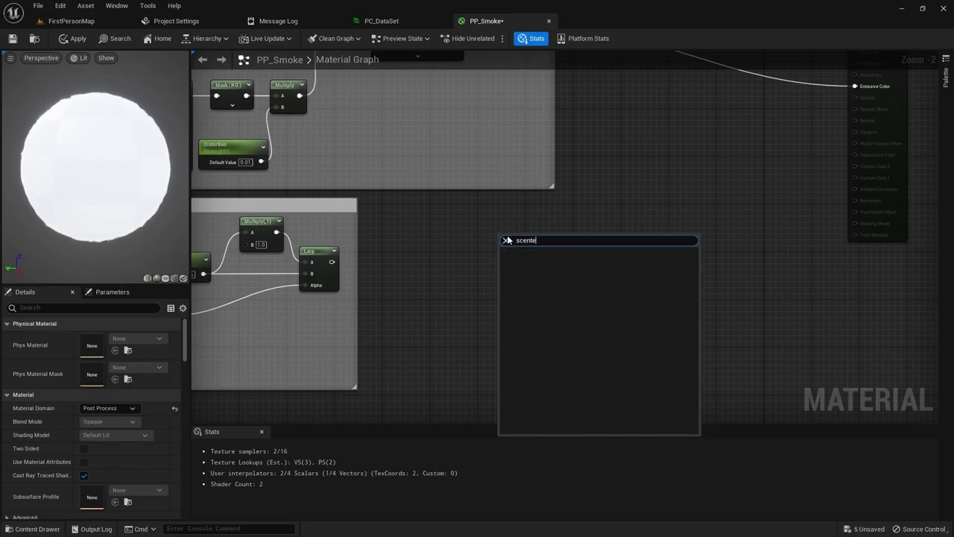
{"action": "type", "text": "c"}
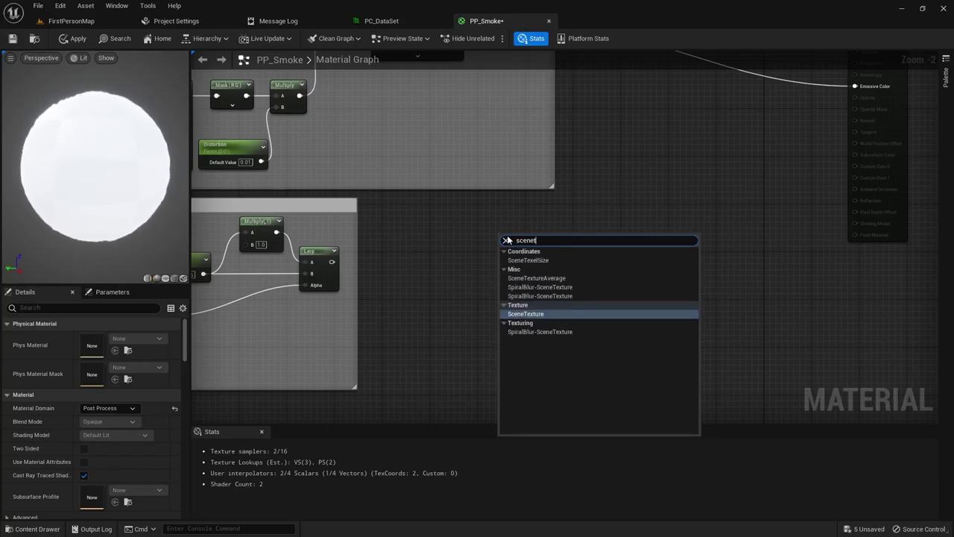
{"action": "key", "text": "Return"}
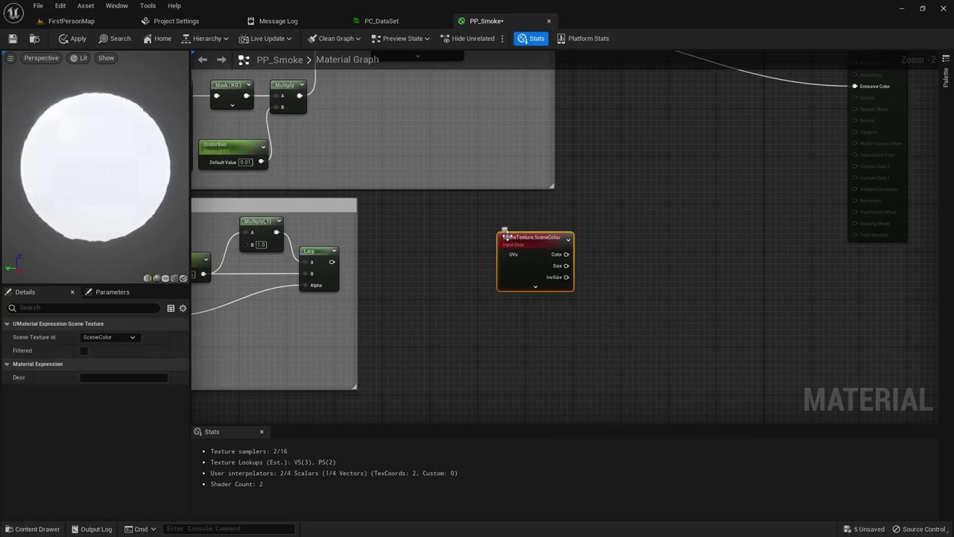
{"action": "left_click", "coordinate": [123, 339]}
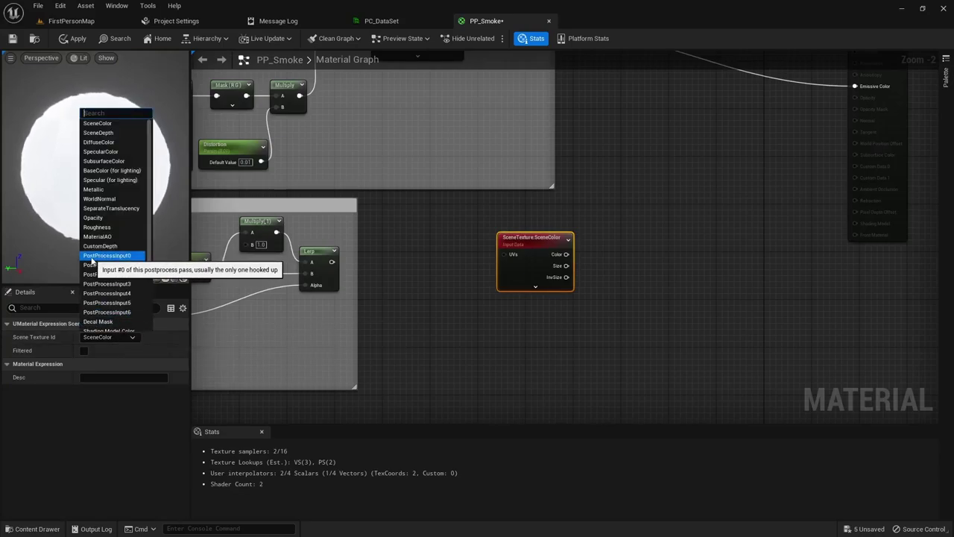
{"action": "left_click", "coordinate": [92, 260]}
{"action": "left_click_drag", "start_coordinate": [537, 246], "coordinate": [515, 231]}
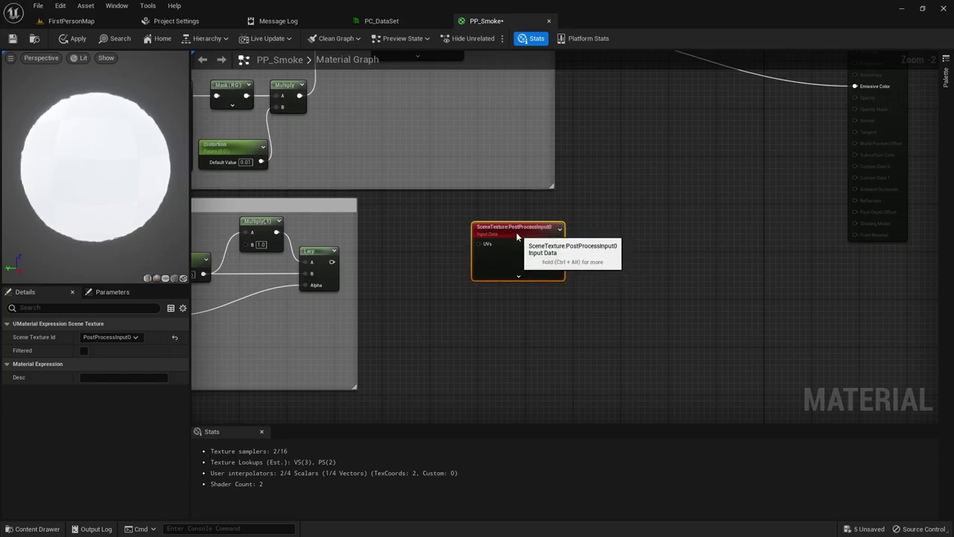
Duplicate the PostProcessInput0 SceneTexture node and place the copy directly below the original.
{"action": "key", "text": "ctrl+d"}
{"action": "left_click_drag", "start_coordinate": [577, 242], "coordinate": [542, 315]}
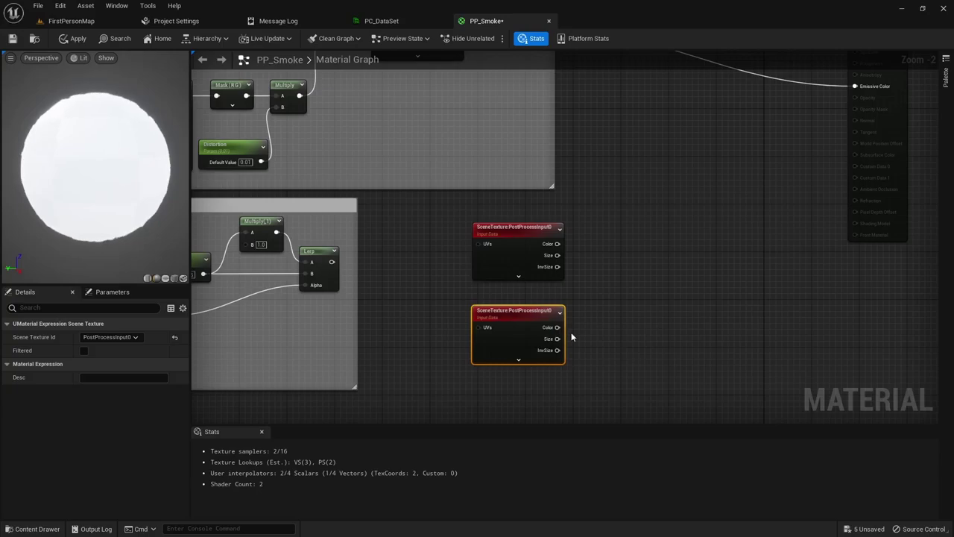
{"action": "scroll", "coordinate": [384, 277], "scroll_direction": "down", "scroll_amount": 1}
Add an Add node in front of the upper SceneTexture node and connect the Lerp output to its B input.
{"action": "left_click", "coordinate": [389, 254]}
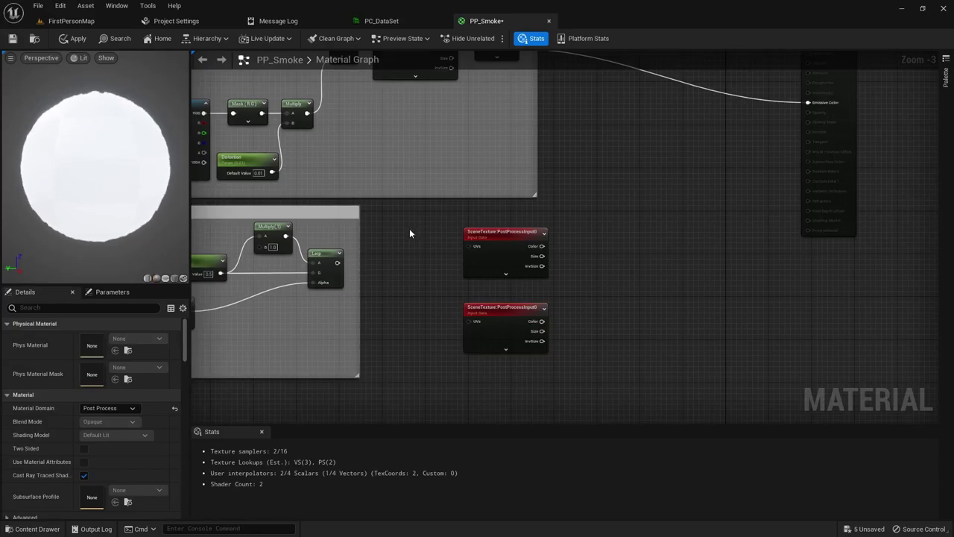
{"action": "left_click", "coordinate": [409, 228]}
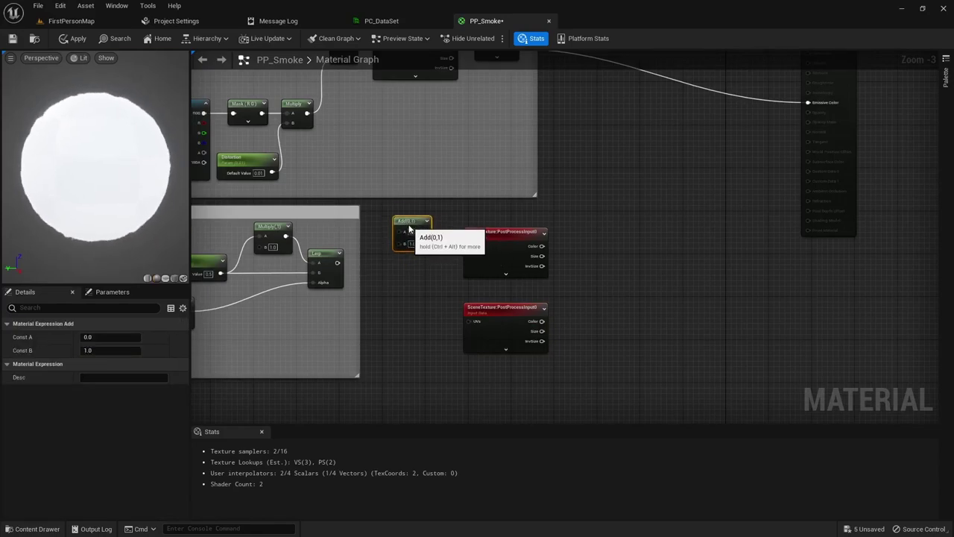
{"action": "left_click_drag", "start_coordinate": [410, 228], "coordinate": [415, 244]}
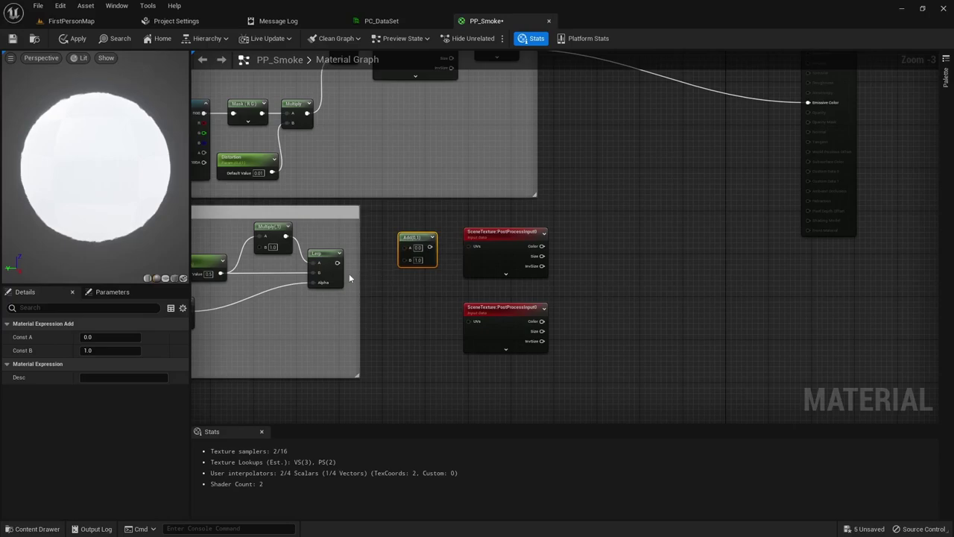
{"action": "left_click_drag", "start_coordinate": [336, 262], "coordinate": [403, 258]}
{"action": "scroll", "coordinate": [394, 308], "scroll_direction": "down", "scroll_amount": 2}
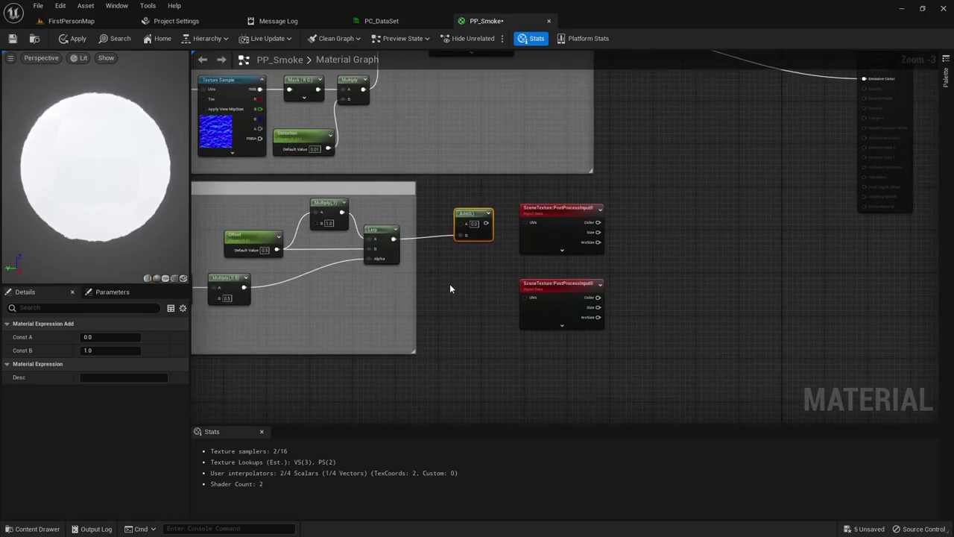
Move the Movement of After-Images comment box with its nodes further down, leaving a gap below the heatwave section.
{"action": "right_click_drag", "start_coordinate": [507, 294], "coordinate": [535, 290]}
{"action": "left_click", "coordinate": [400, 234]}
{"action": "left_click_drag", "start_coordinate": [399, 234], "coordinate": [436, 275]}
{"action": "scroll", "coordinate": [529, 289], "scroll_direction": "up", "scroll_amount": 1}
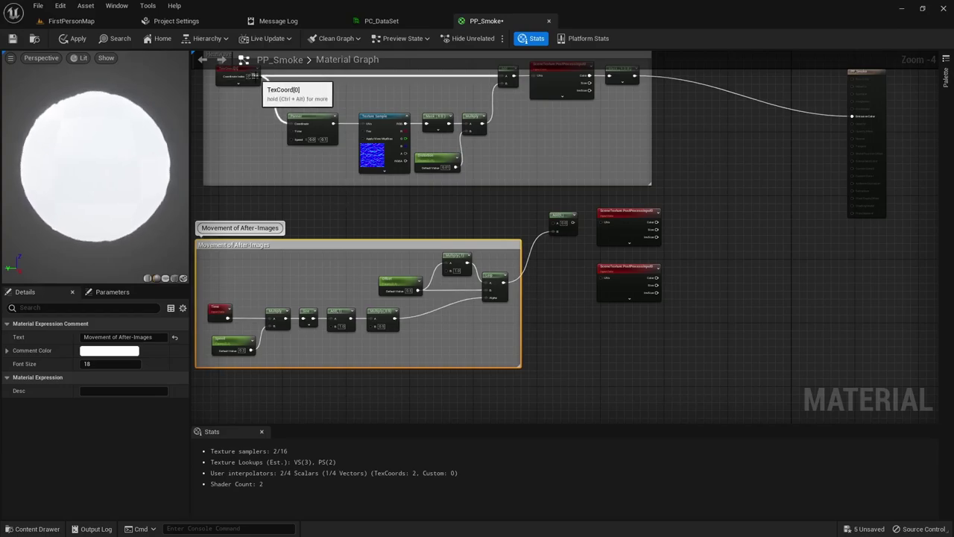
Connect TexCoord to the new Add's A input through a reroute point between the two comment boxes, and straighten the Add's connection.
{"action": "left_click_drag", "start_coordinate": [256, 76], "coordinate": [548, 225]}
{"action": "double_click", "coordinate": [345, 99]}
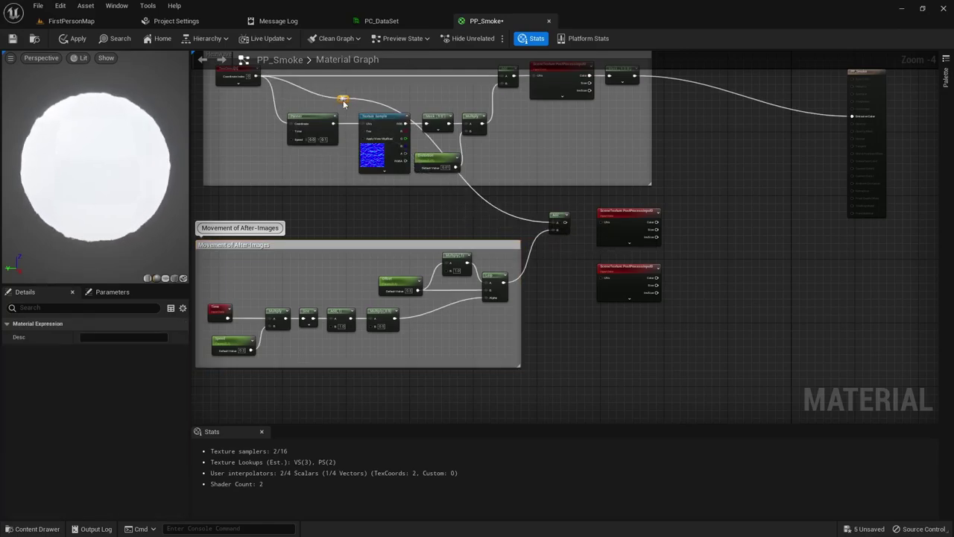
{"action": "left_click_drag", "start_coordinate": [345, 98], "coordinate": [282, 208]}
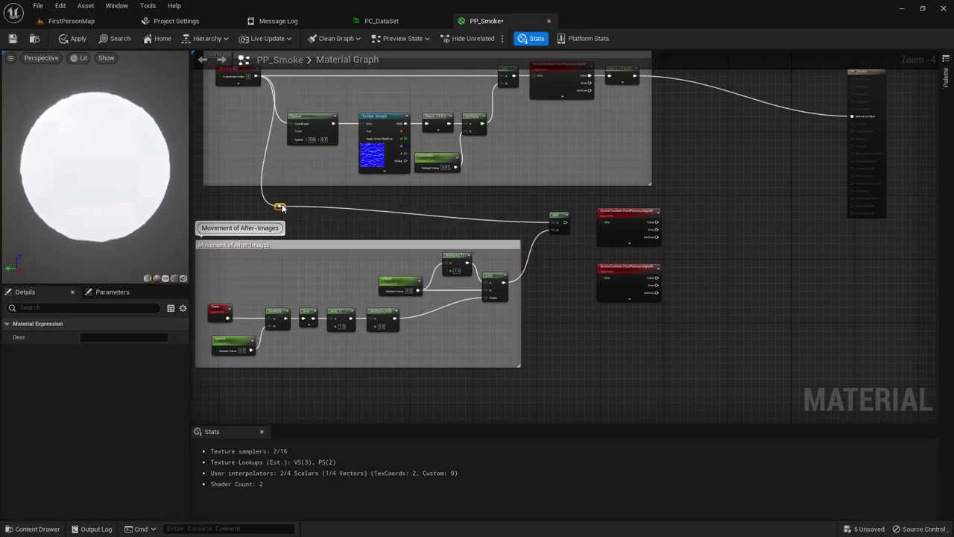
{"action": "left_click", "coordinate": [556, 212]}
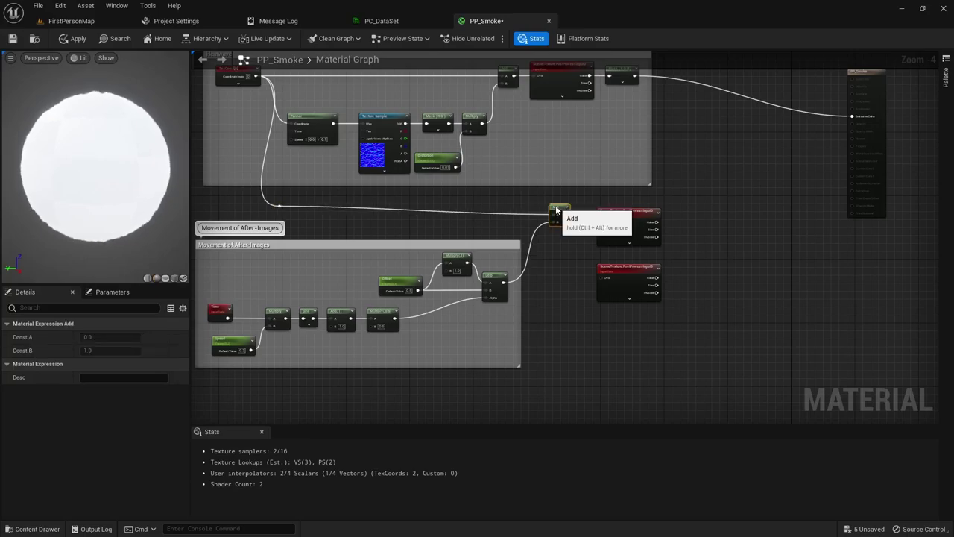
{"action": "key", "text": "q"}
{"action": "scroll", "coordinate": [562, 237], "scroll_direction": "up", "scroll_amount": 2}
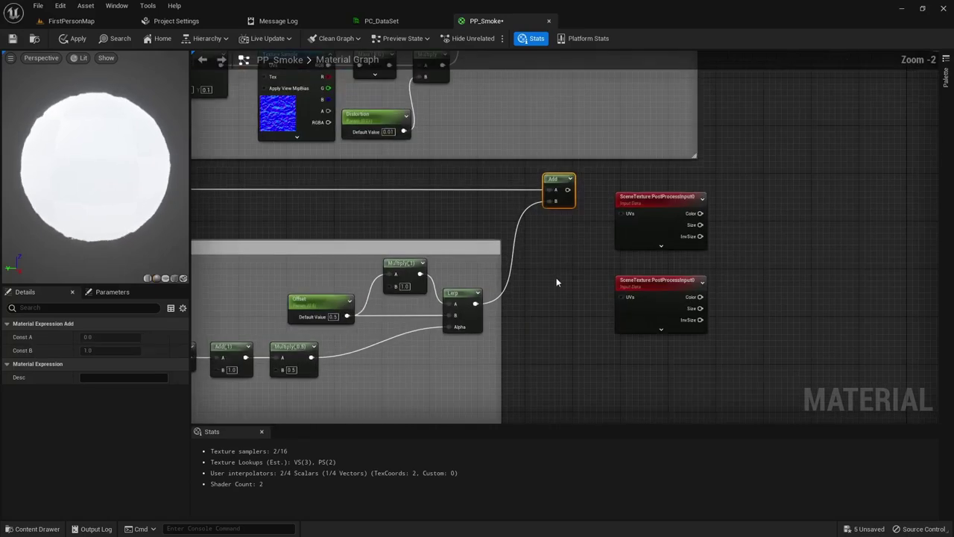
Reposition the two SceneTexture nodes and enclose them in a comment box titled "After Images".
{"action": "left_click_drag", "start_coordinate": [653, 211], "coordinate": [653, 183]}
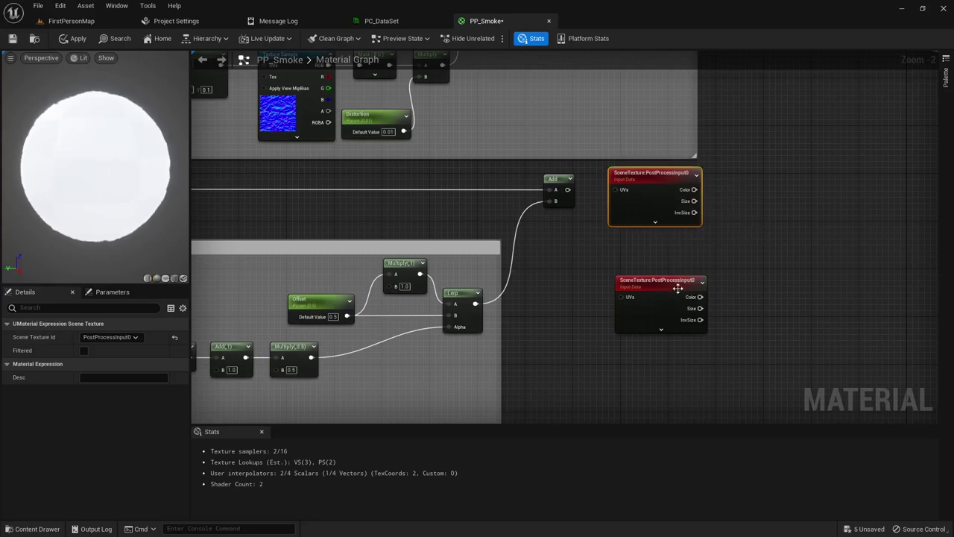
{"action": "left_click_drag", "start_coordinate": [654, 285], "coordinate": [653, 264]}
{"action": "left_click_drag", "start_coordinate": [603, 313], "coordinate": [682, 193]}
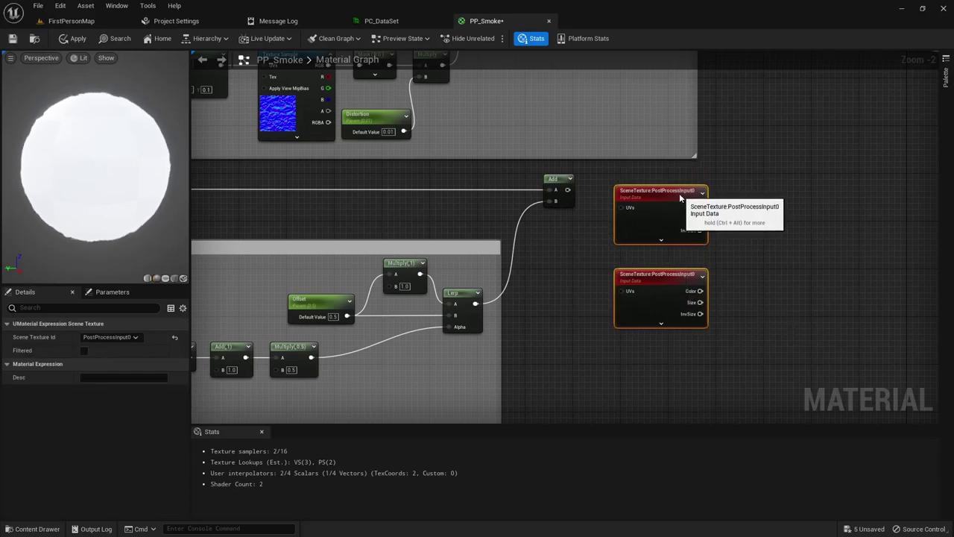
{"action": "type", "text": "cAfter Images"}
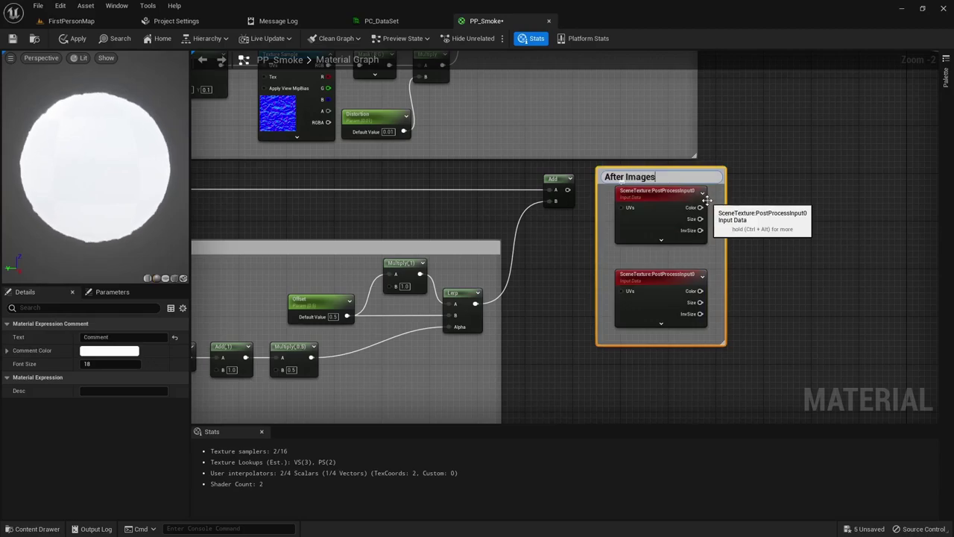
{"action": "key", "text": "Return"}
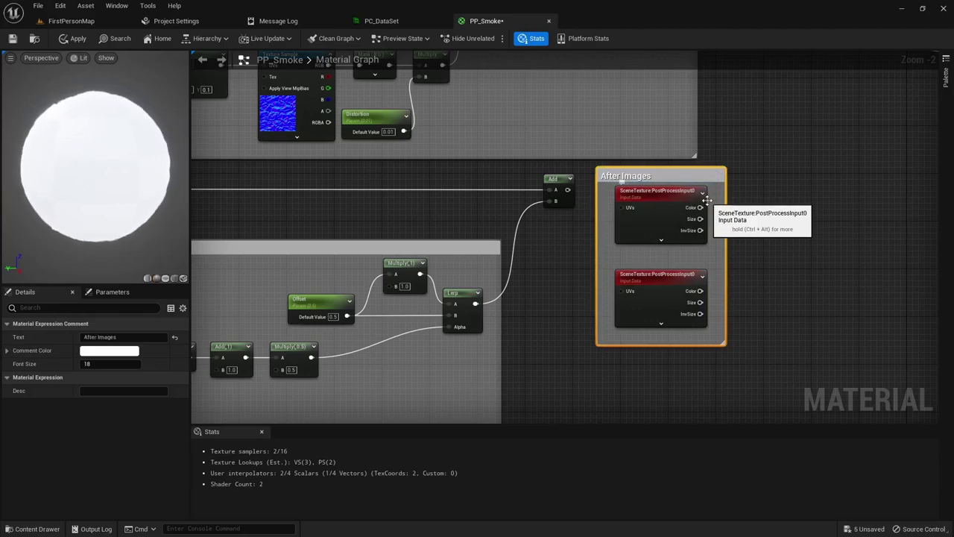
{"action": "left_click", "coordinate": [775, 277]}
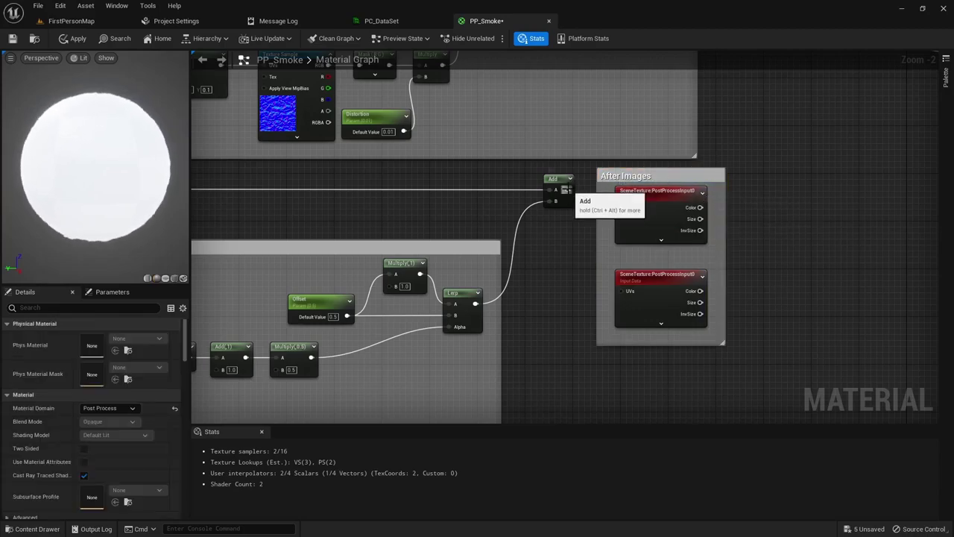
Connect the Add to the upper SceneTexture's UVs and attach a ComponentMask with R, G and B enabled to its Color output.
{"action": "left_click_drag", "start_coordinate": [567, 189], "coordinate": [621, 208]}
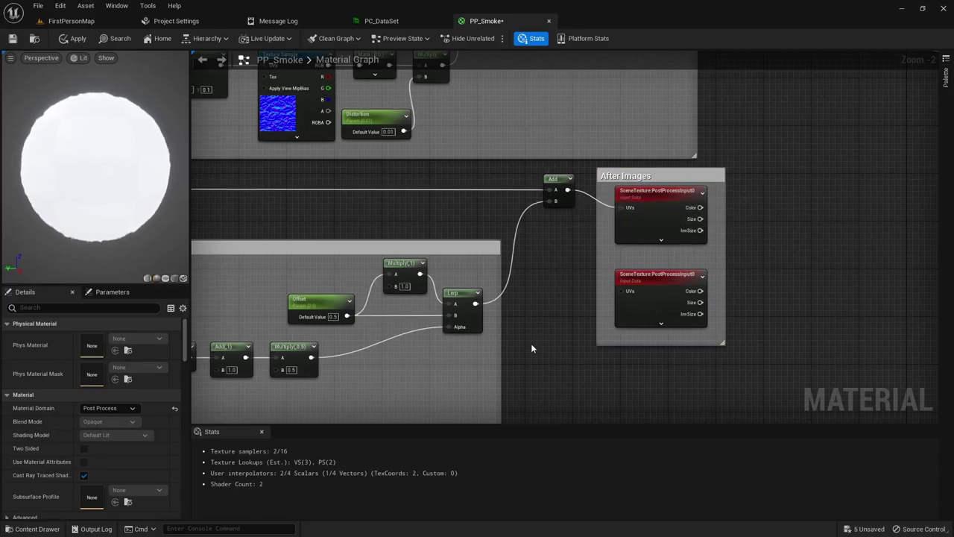
{"action": "right_click_drag", "start_coordinate": [539, 348], "coordinate": [451, 283]}
{"action": "scroll", "coordinate": [455, 281], "scroll_direction": "down", "scroll_amount": 1}
{"action": "right_click_drag", "start_coordinate": [581, 319], "coordinate": [353, 360]}
{"action": "left_click_drag", "start_coordinate": [376, 209], "coordinate": [447, 198]}
{"action": "type", "text": "mask"}
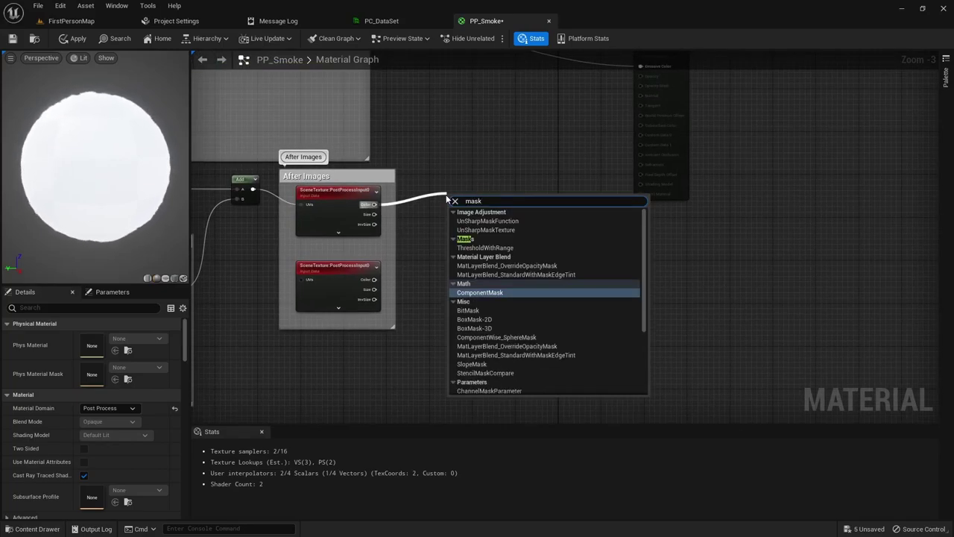
{"action": "key", "text": "Return"}
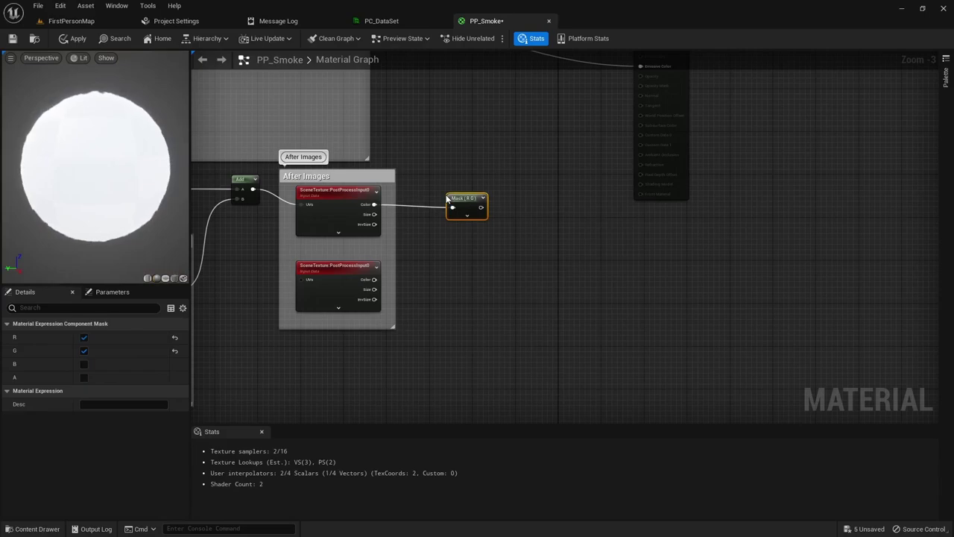
{"action": "left_click", "coordinate": [466, 216]}
{"action": "left_click", "coordinate": [464, 240]}
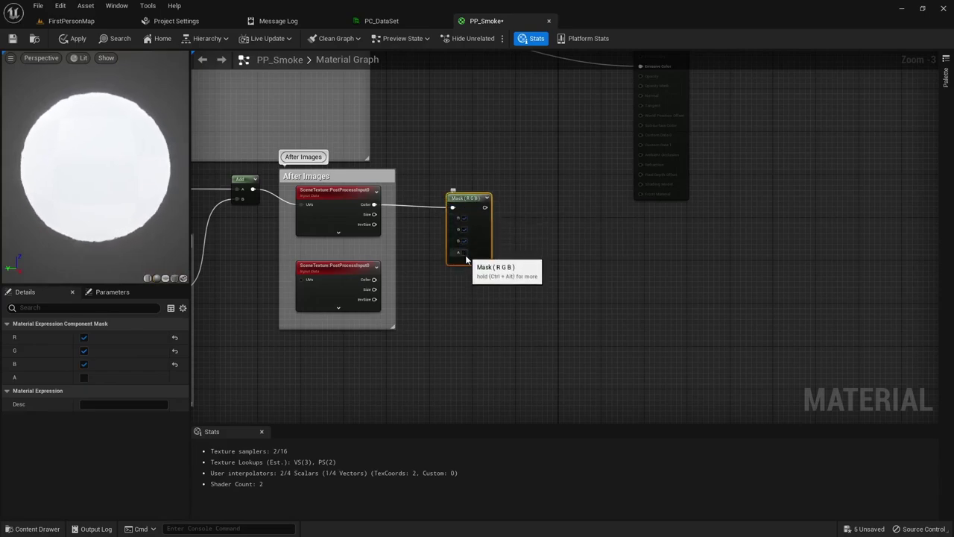
{"action": "left_click", "coordinate": [469, 262]}
{"action": "left_click_drag", "start_coordinate": [468, 196], "coordinate": [438, 196]}
Add an Add node combining the heatwave Mask in A with the after-image Mask in B, and connect it to Emissive Color.
{"action": "right_click_drag", "start_coordinate": [511, 235], "coordinate": [462, 240]}
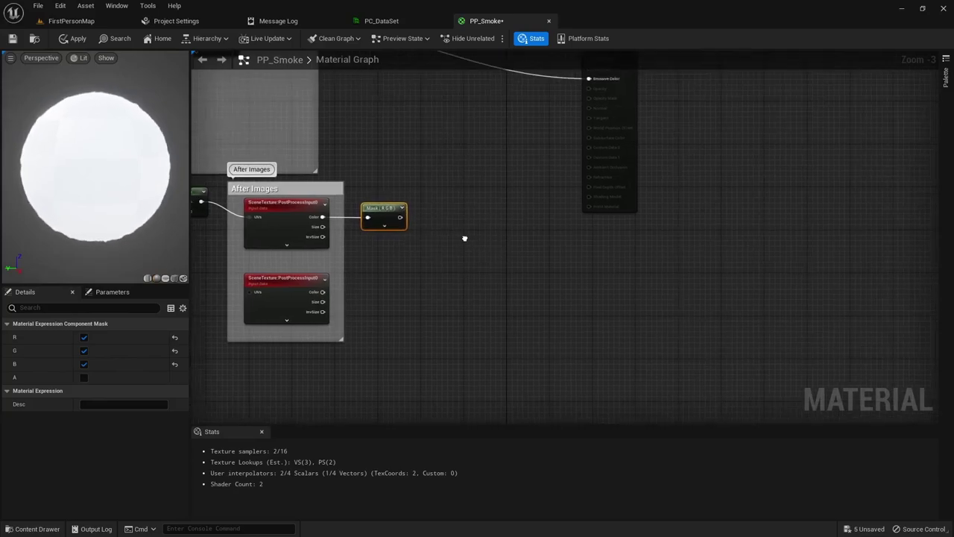
{"action": "left_click", "coordinate": [441, 180]}
{"action": "left_click", "coordinate": [441, 180]}
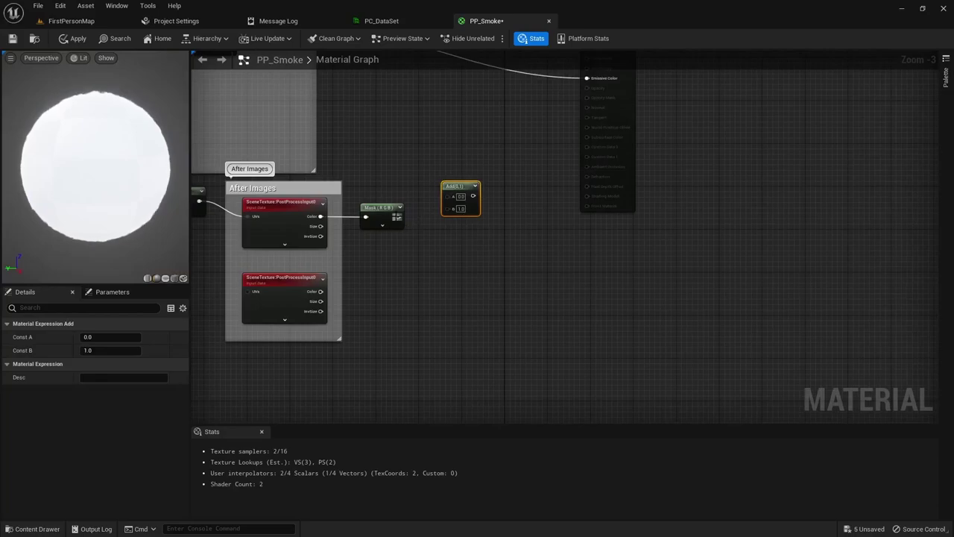
{"action": "left_click_drag", "start_coordinate": [398, 217], "coordinate": [452, 209]}
{"action": "right_click_drag", "start_coordinate": [419, 94], "coordinate": [417, 208]}
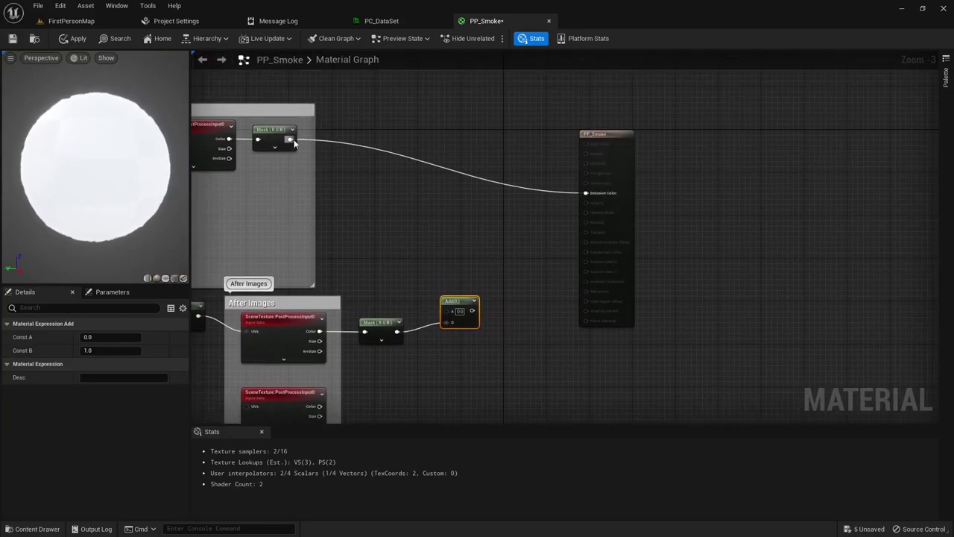
{"action": "left_click_drag", "start_coordinate": [291, 140], "coordinate": [585, 194]}
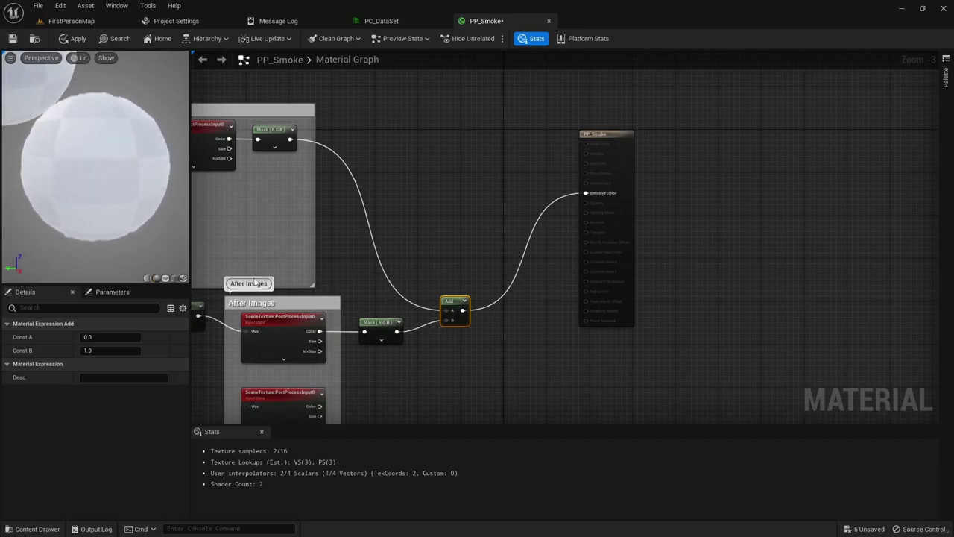
Set the Offset parameter's default value to 0.09.
{"action": "right_click_drag", "start_coordinate": [398, 366], "coordinate": [575, 295]}
{"action": "right_click_drag", "start_coordinate": [369, 360], "coordinate": [523, 281]}
{"action": "right_click_drag", "start_coordinate": [331, 363], "coordinate": [429, 339]}
{"action": "scroll", "coordinate": [429, 339], "scroll_direction": "up", "scroll_amount": 1}
{"action": "right_click_drag", "start_coordinate": [437, 387], "coordinate": [411, 380]}
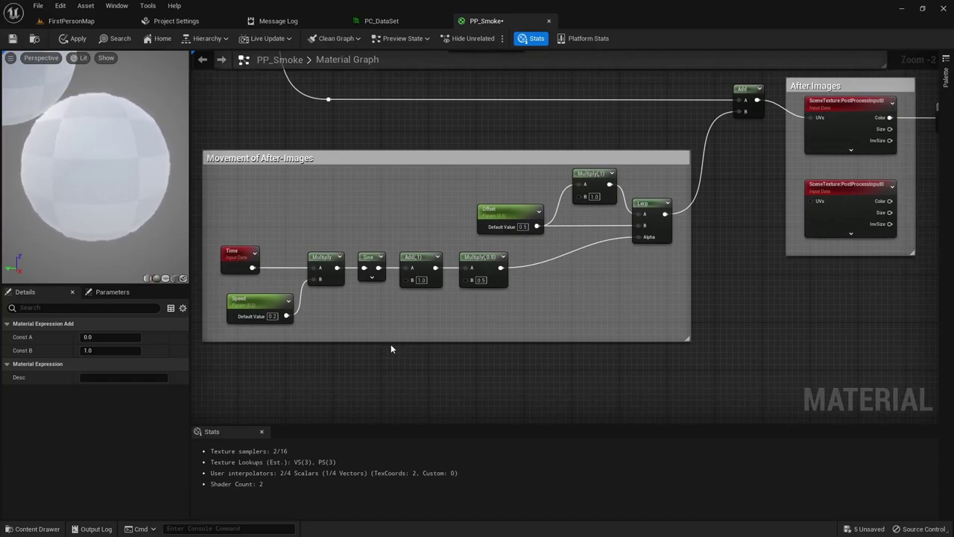
{"action": "left_click", "coordinate": [522, 225]}
{"action": "type", "text": "0.05"}
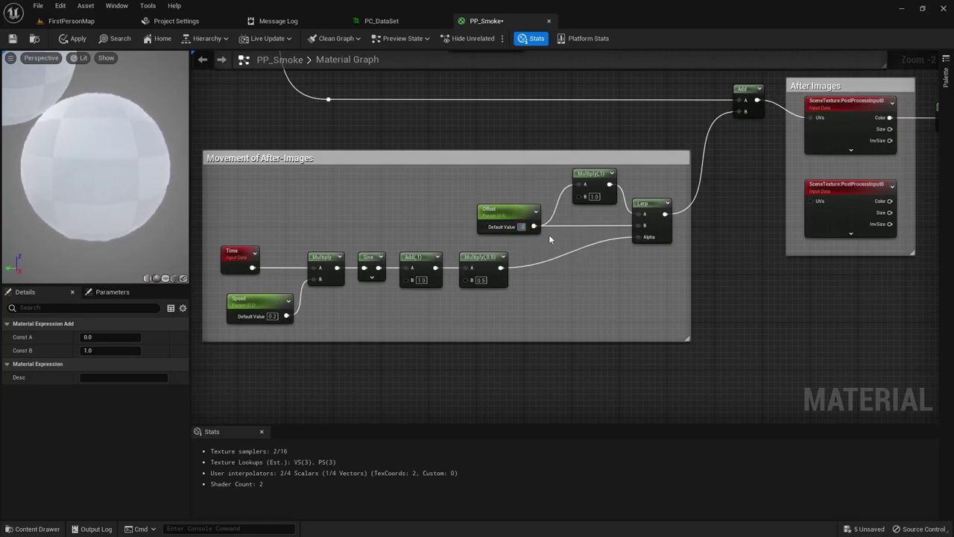
{"action": "key", "text": "Return"}
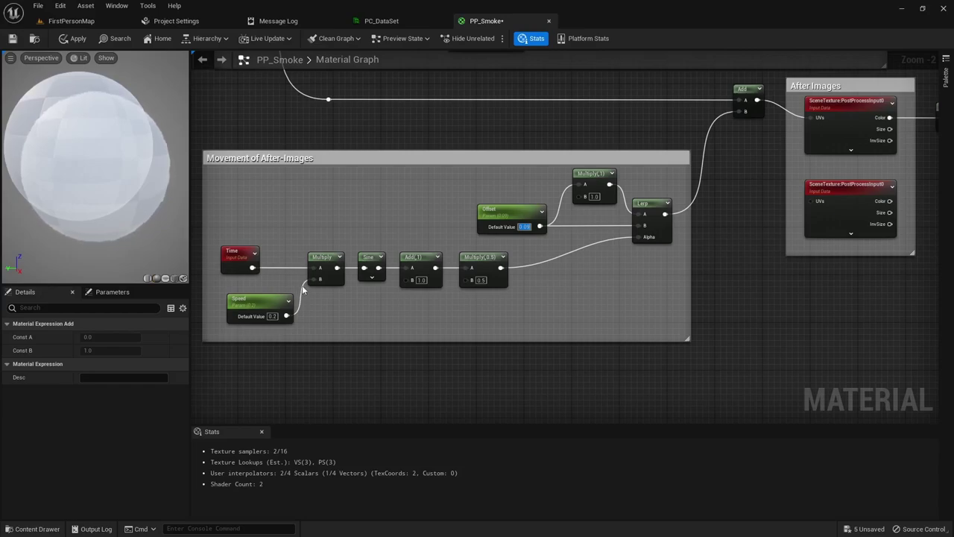
Set the Speed parameter's default value to 0.5.
{"action": "left_click", "coordinate": [235, 252]}
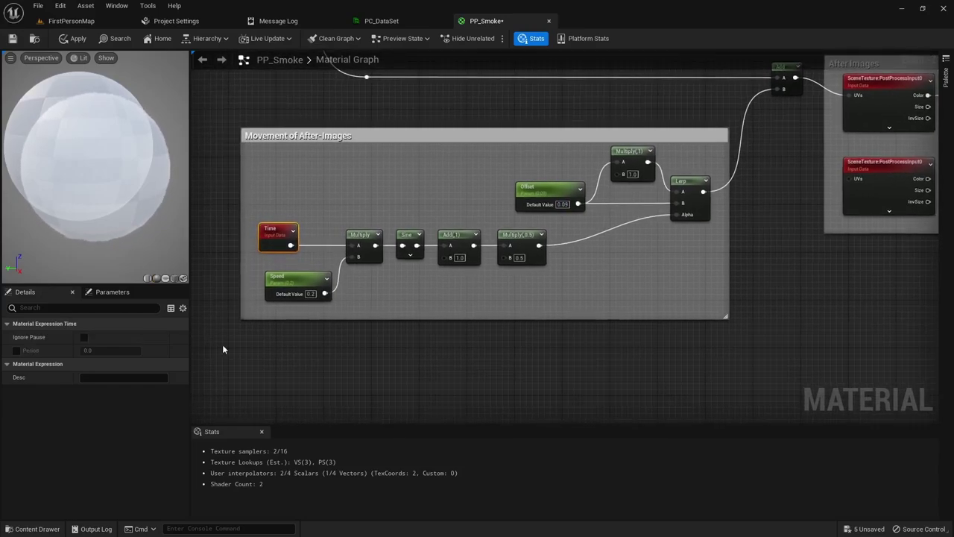
{"action": "left_click", "coordinate": [311, 294]}
{"action": "type", "text": "0.71"}
{"action": "key", "text": "Return"}
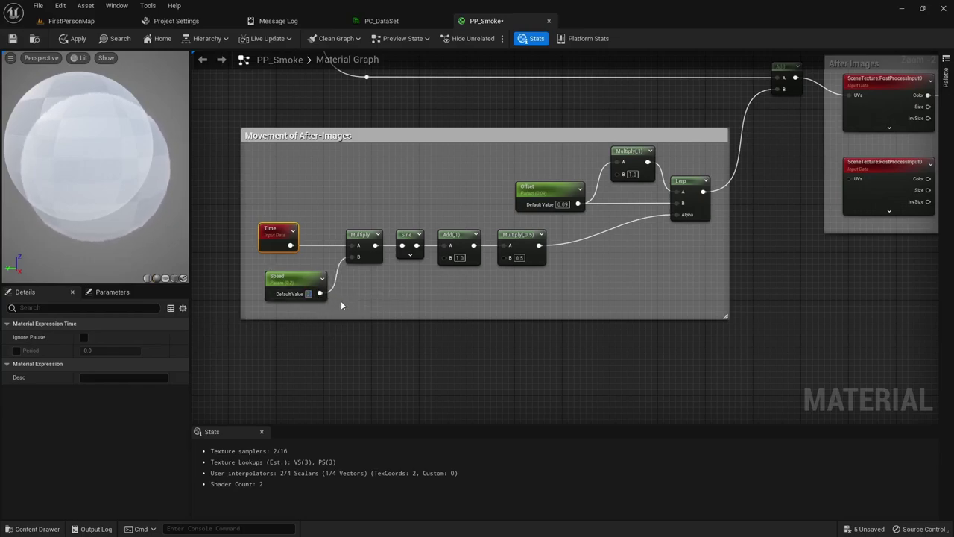
{"action": "key", "text": "ctrl+z"}
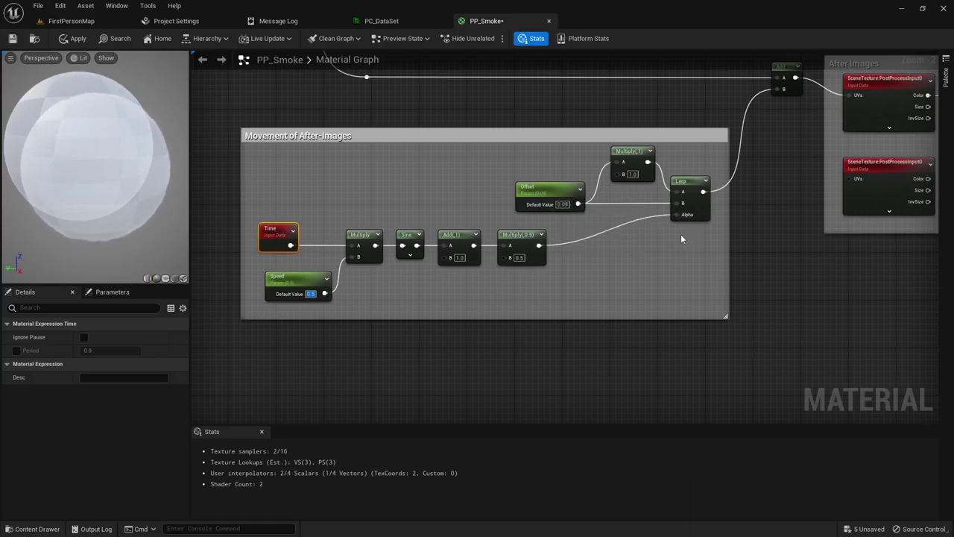
Set the B value of the Multiply between Offset and the Lerp's A input to -1.
{"action": "left_click", "coordinate": [632, 174]}
{"action": "right_click_drag", "start_coordinate": [666, 239], "coordinate": [567, 258]}
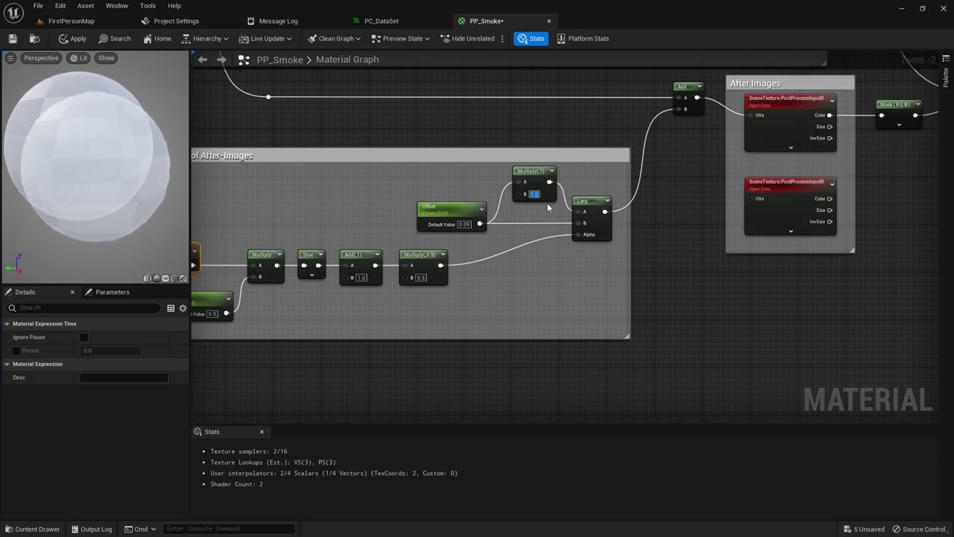
{"action": "type", "text": "0.5"}
{"action": "key", "text": "Return"}
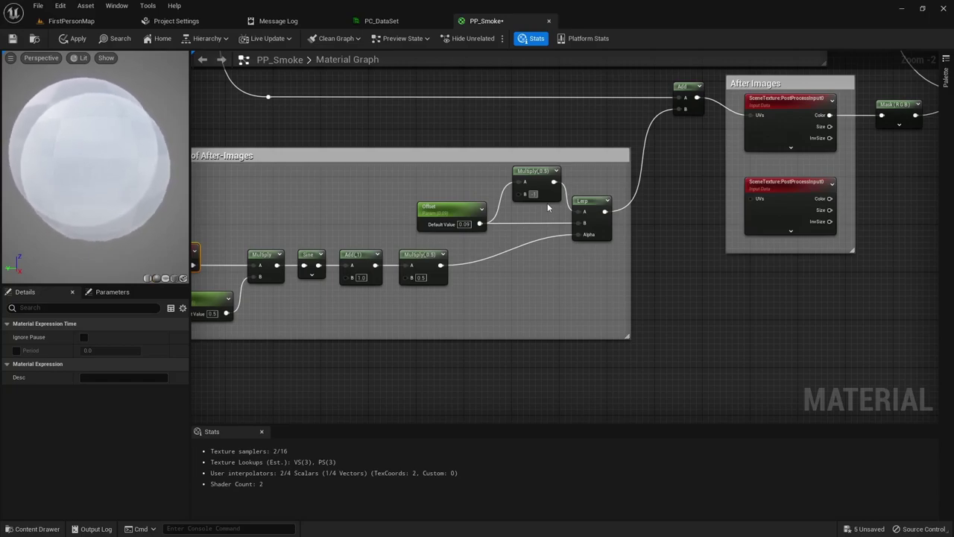
{"action": "key", "text": "Return"}
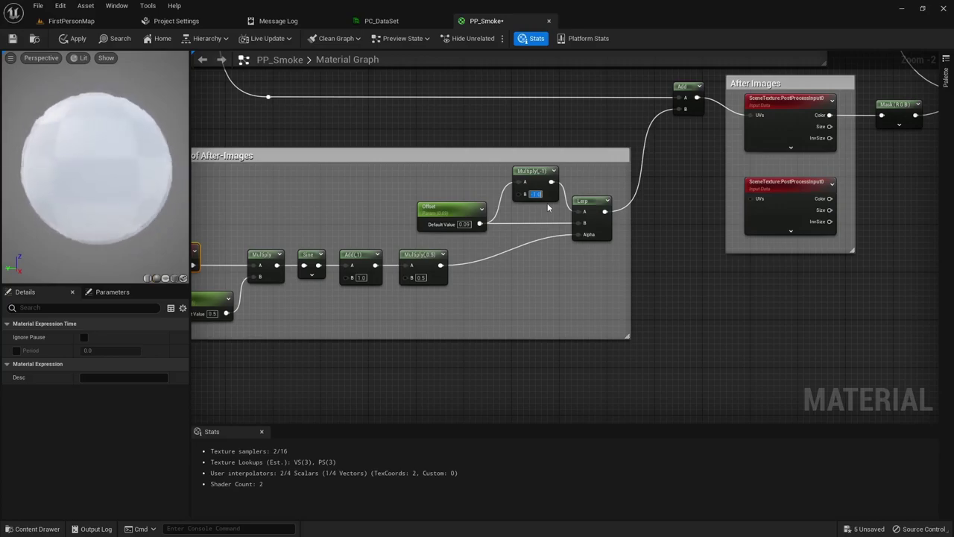
Try B values of 1, 0.5 and -0.5 on the Offset's Multiply node and restore it to -1.
{"action": "type", "text": "1"}
{"action": "key", "text": "Return"}
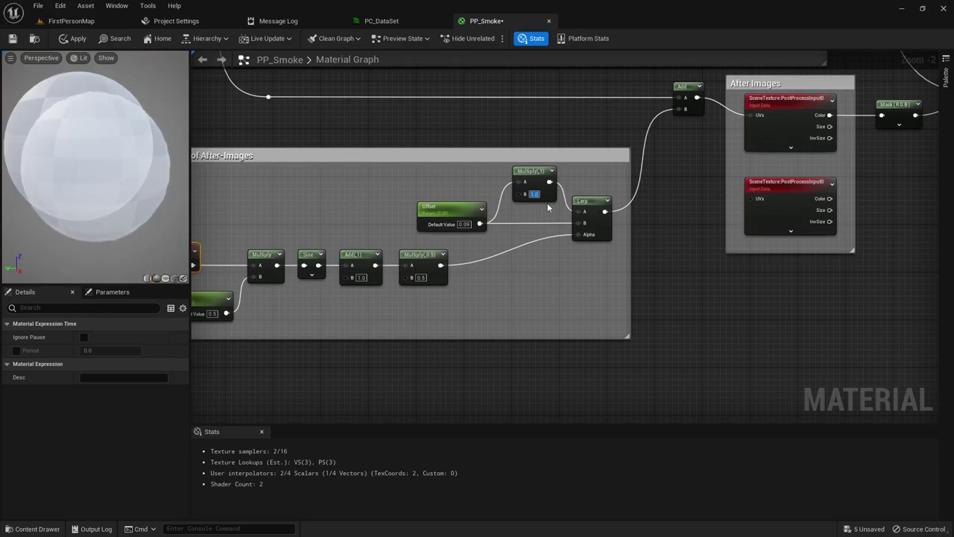
{"action": "type", "text": "0.5"}
{"action": "key", "text": "Return"}
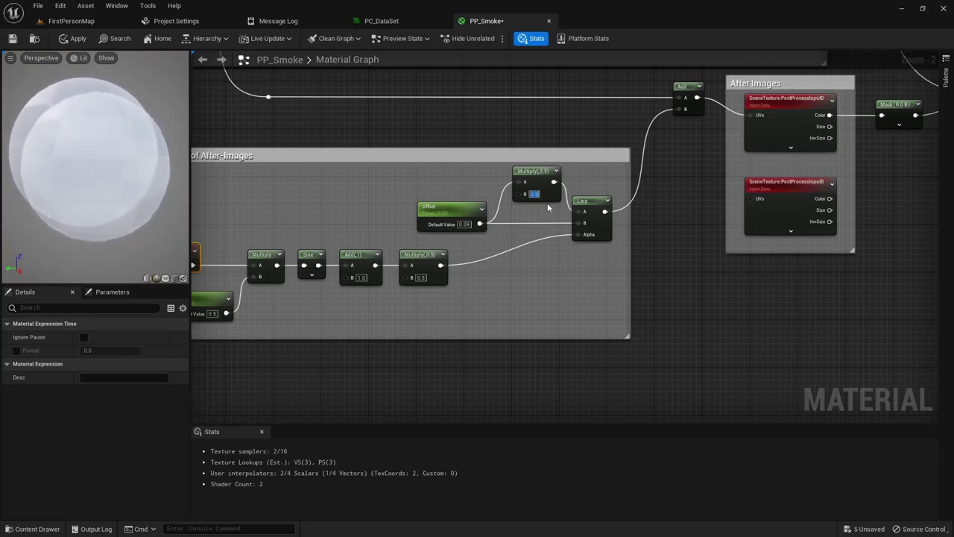
{"action": "type", "text": "-0.5"}
{"action": "key", "text": "Return"}
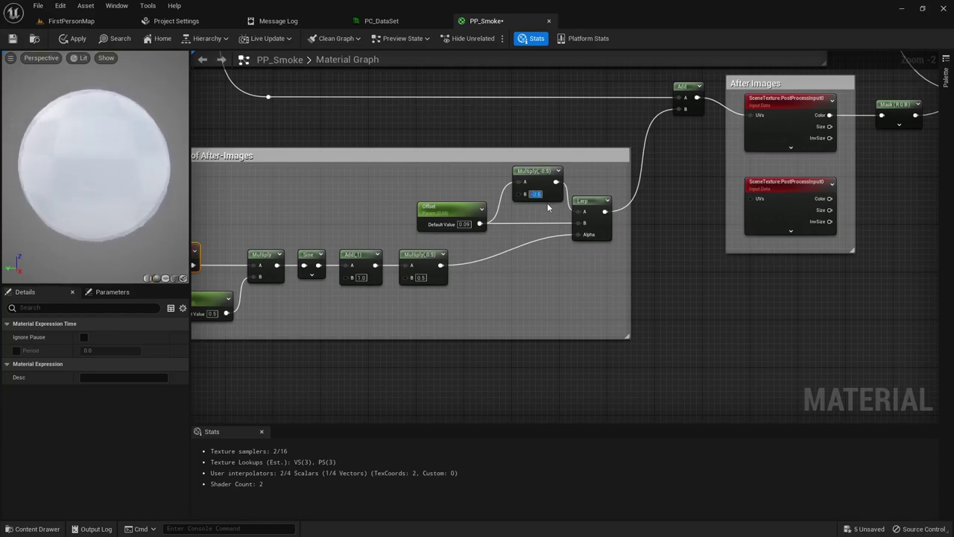
{"action": "type", "text": "-1"}
{"action": "key", "text": "Return"}
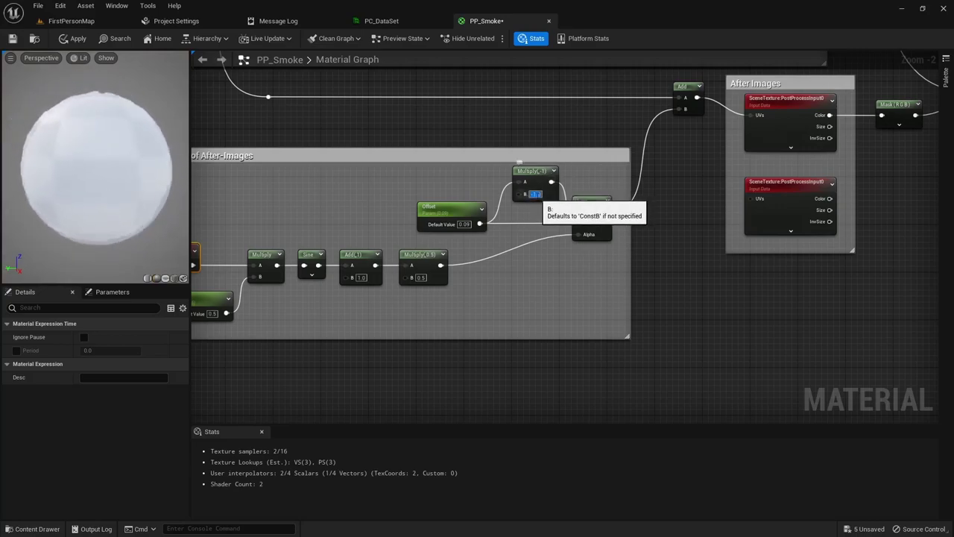
Try Offset default values such as 1 and 0.5, and return the parameter to 0.09.
{"action": "left_click", "coordinate": [464, 223]}
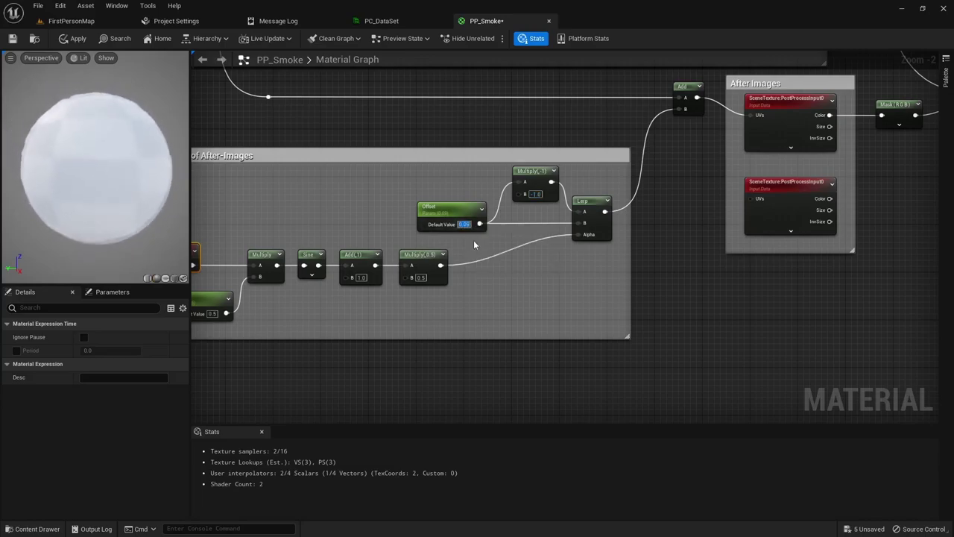
{"action": "type", "text": "1"}
{"action": "key", "text": "Return"}
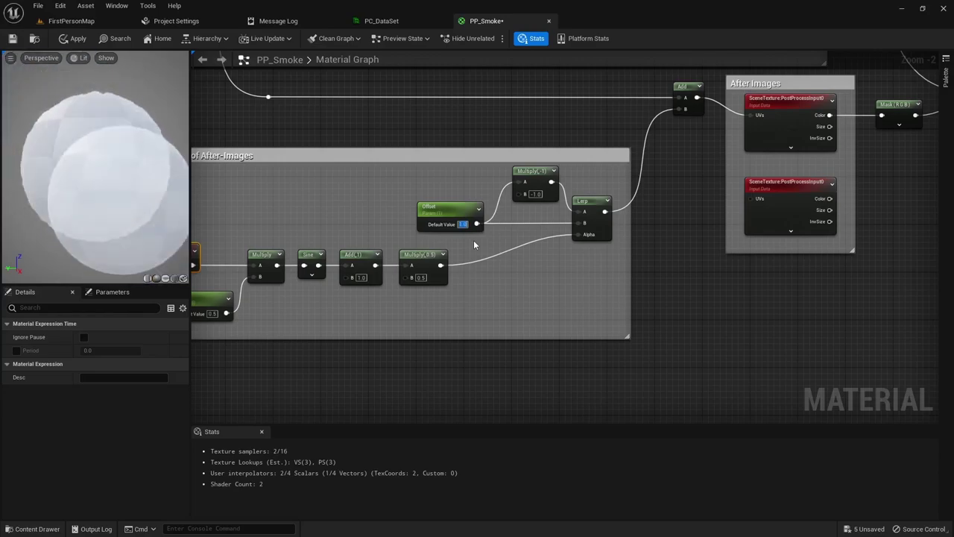
{"action": "type", "text": "0.5"}
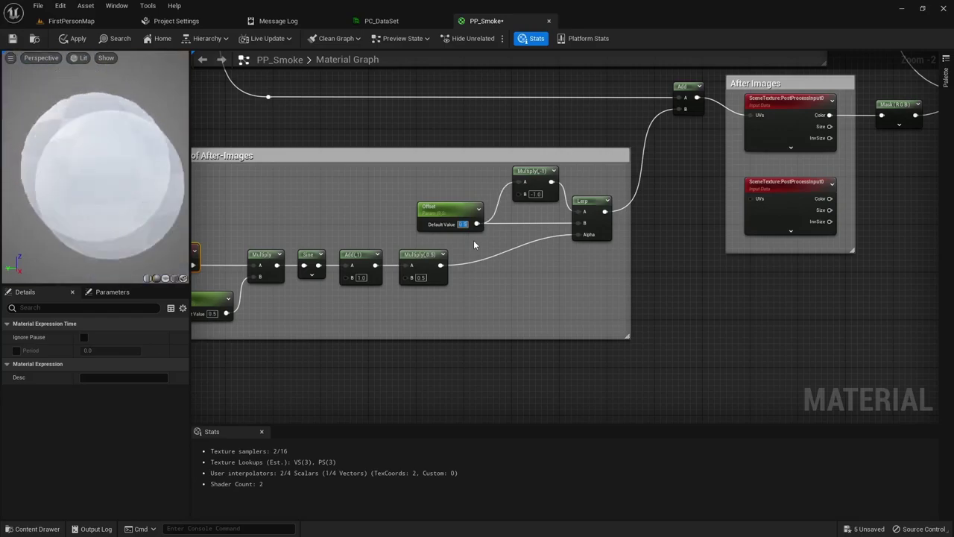
{"action": "key", "text": "Return"}
{"action": "type", "text": "5"}
{"action": "key", "text": "Return"}
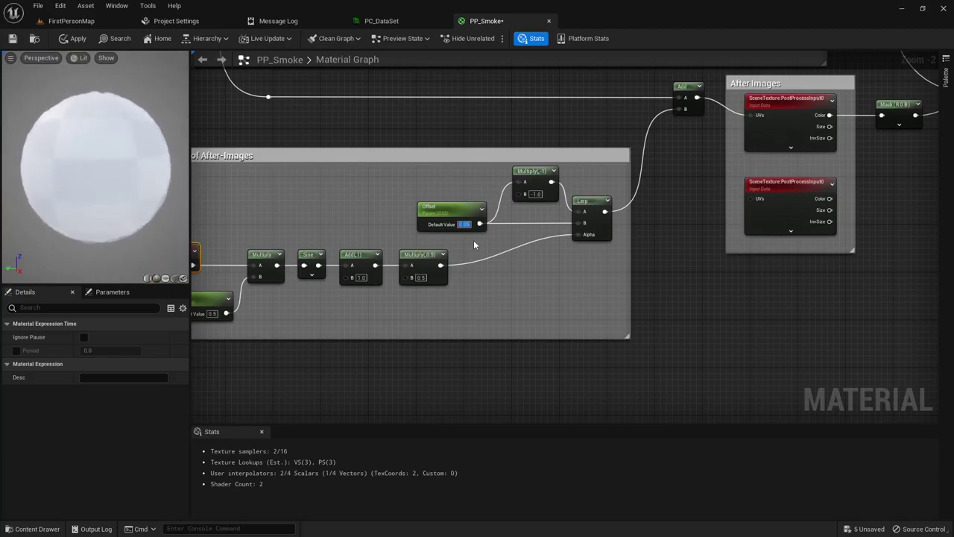
{"action": "key", "text": "BackSpace"}
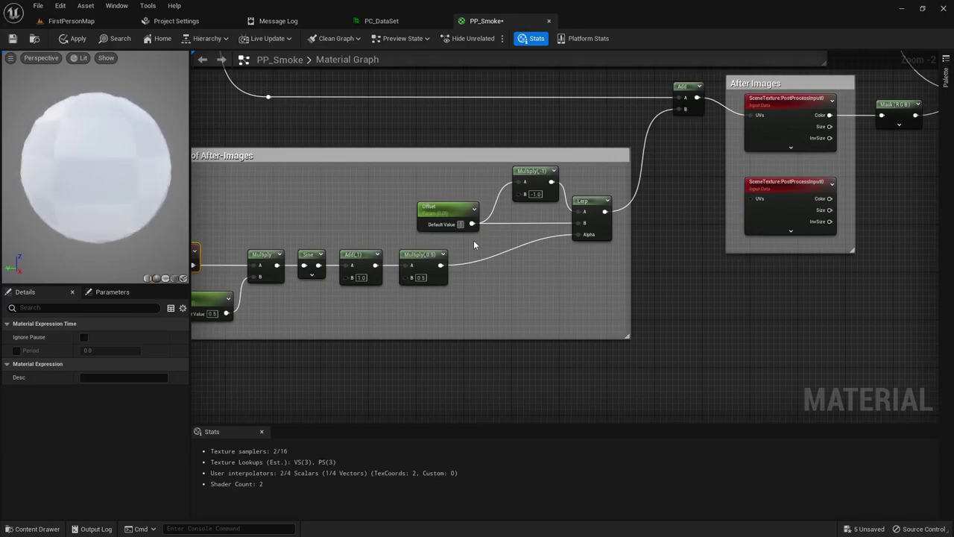
{"action": "type", "text": "8"}
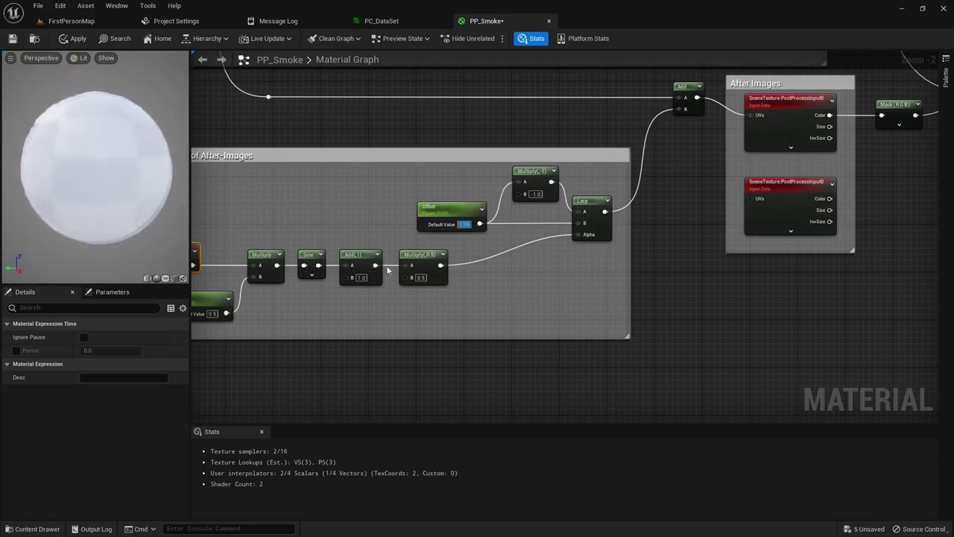
Set the Speed parameter's default value to 0.2.
{"action": "right_click_drag", "start_coordinate": [332, 350], "coordinate": [392, 371]}
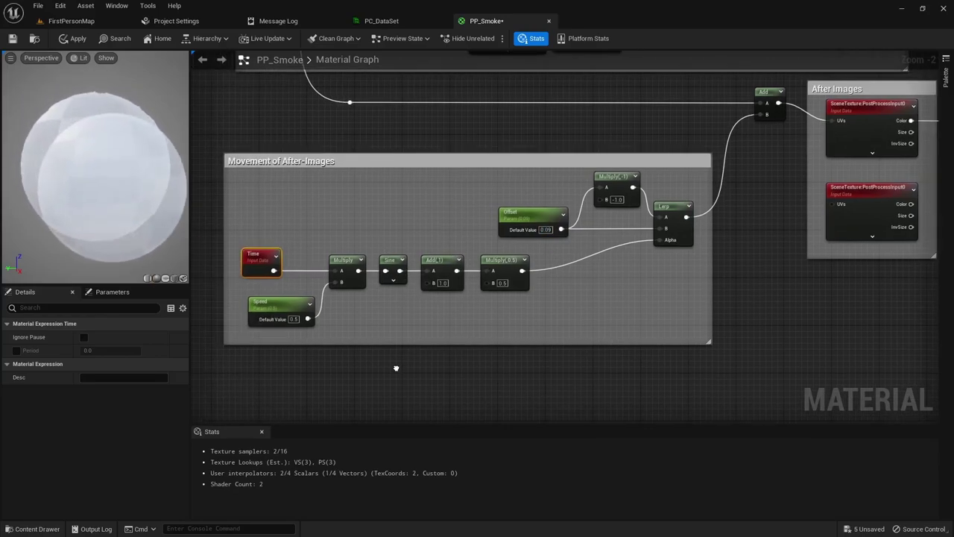
{"action": "left_click", "coordinate": [292, 319]}
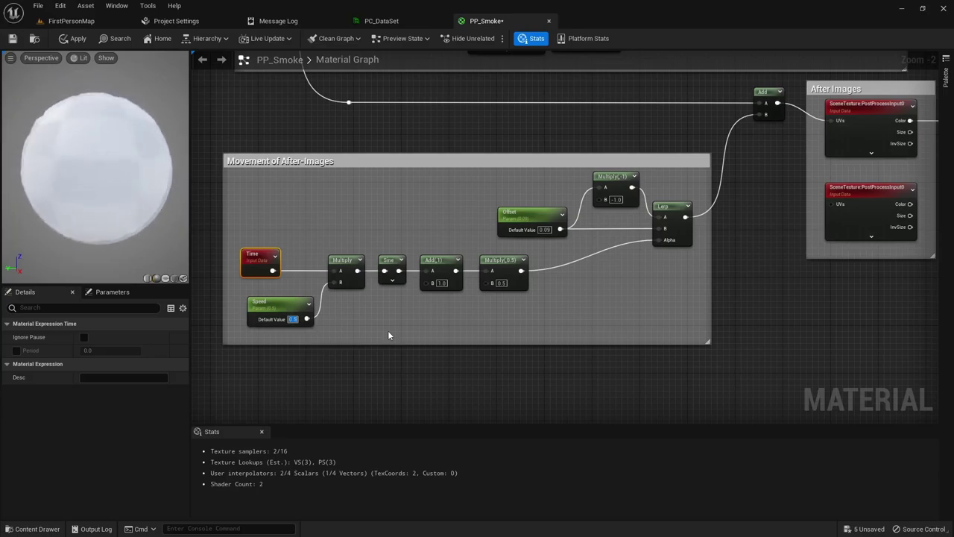
{"action": "type", "text": "0.3"}
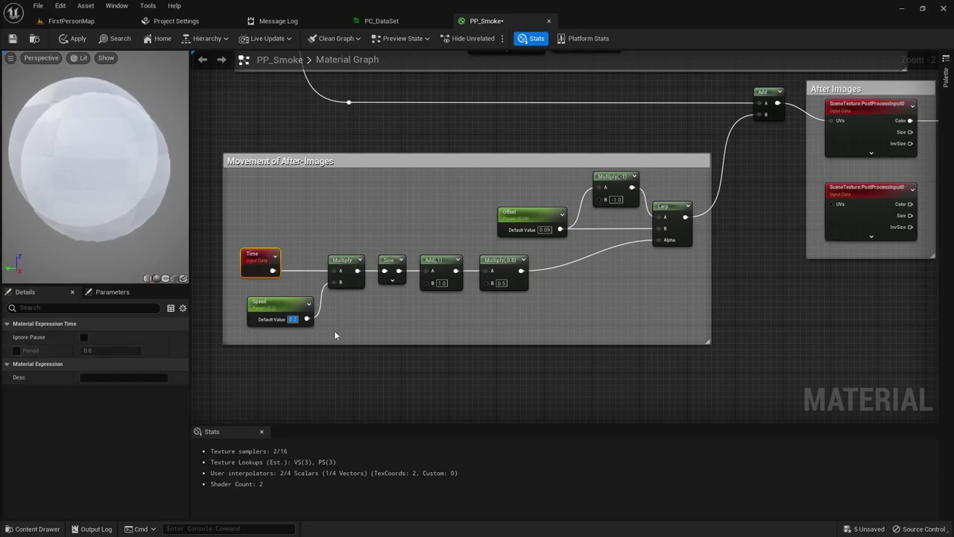
{"action": "left_click", "coordinate": [477, 391]}
Add a BreakOutFloat2Components node in the empty area below the Movement of After-Images comment.
{"action": "right_click_drag", "start_coordinate": [500, 386], "coordinate": [497, 366]}
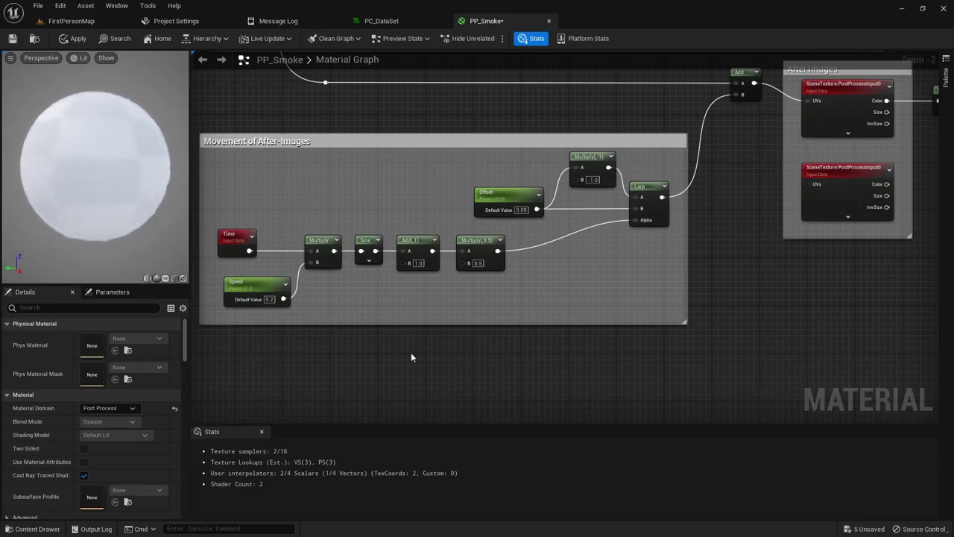
{"action": "right_click_drag", "start_coordinate": [531, 374], "coordinate": [332, 314]}
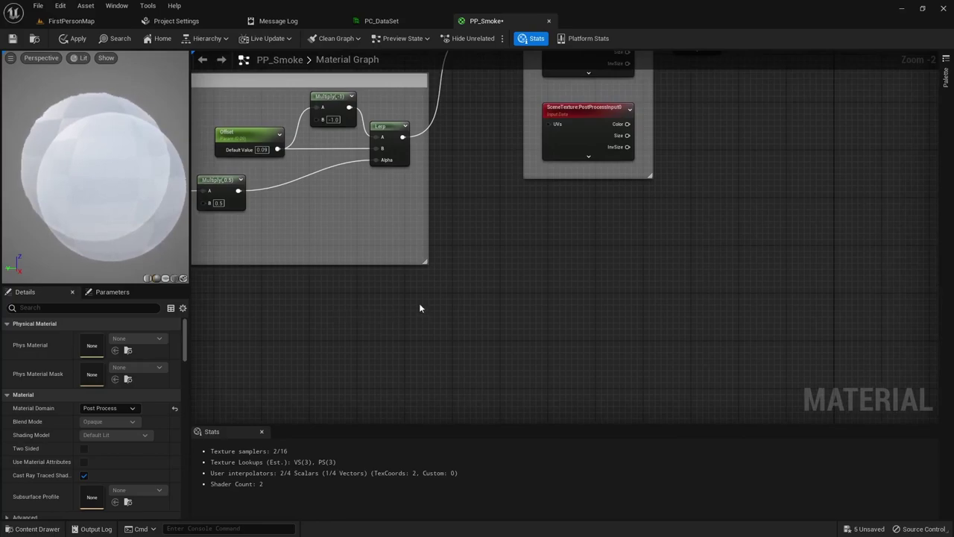
{"action": "right_click_drag", "start_coordinate": [339, 326], "coordinate": [371, 325]}
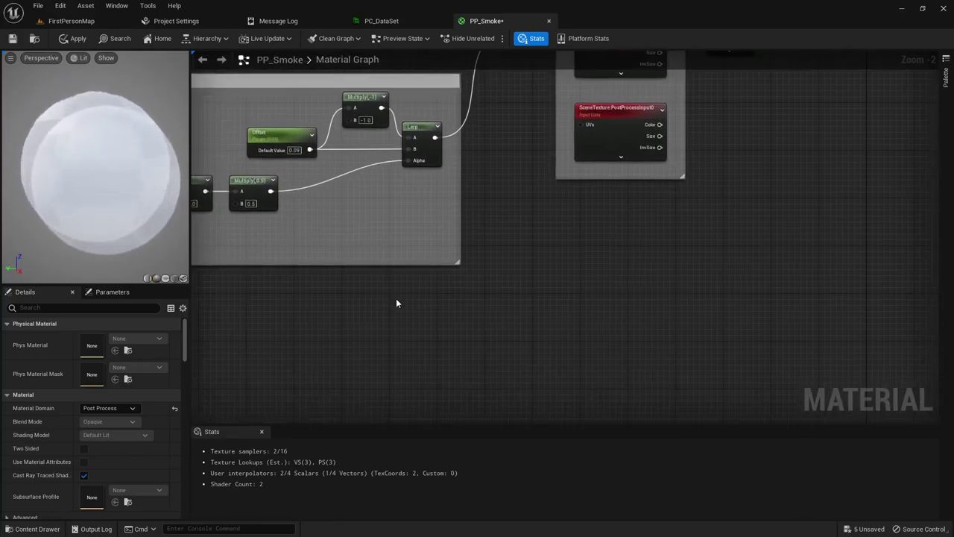
{"action": "right_click", "coordinate": [396, 298]}
{"action": "type", "text": "break"}
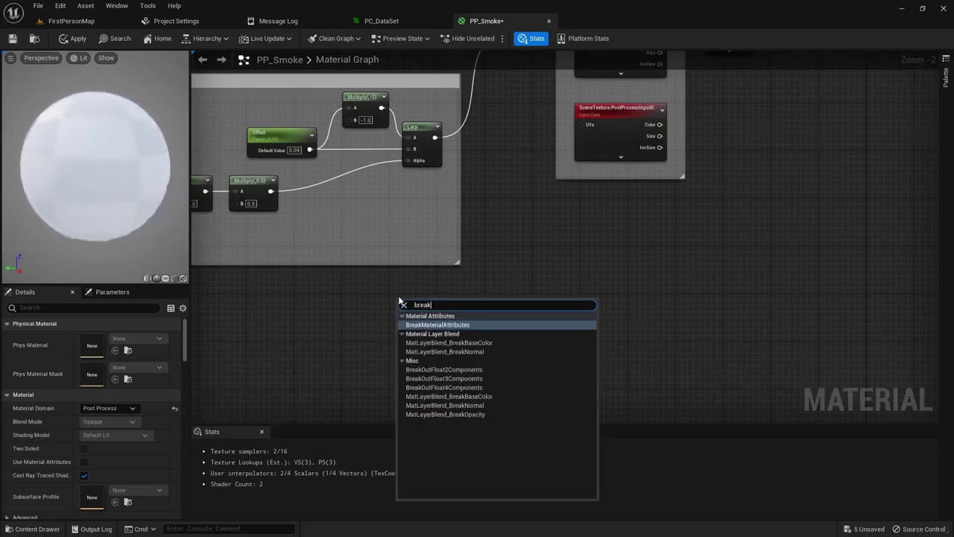
{"action": "type", "text": "outfl"}
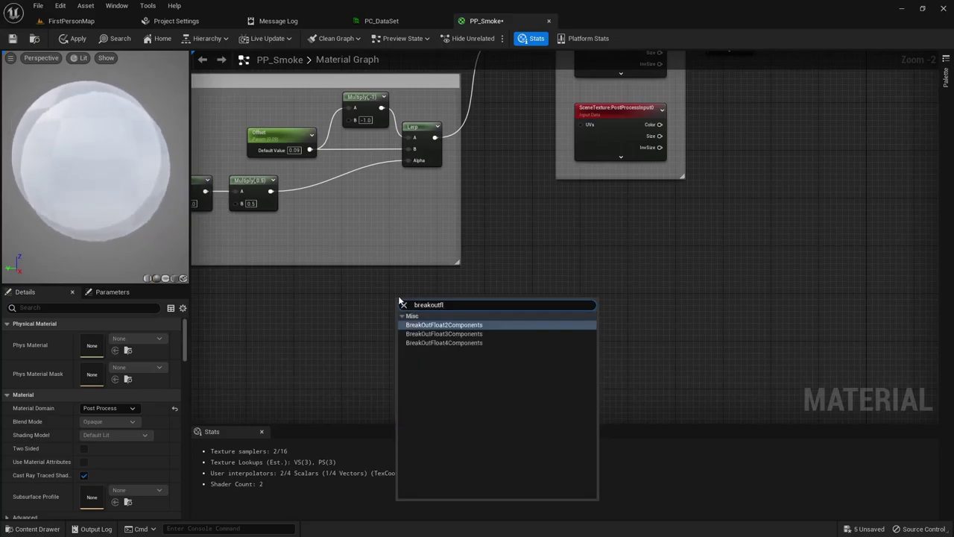
{"action": "left_click", "coordinate": [409, 324]}
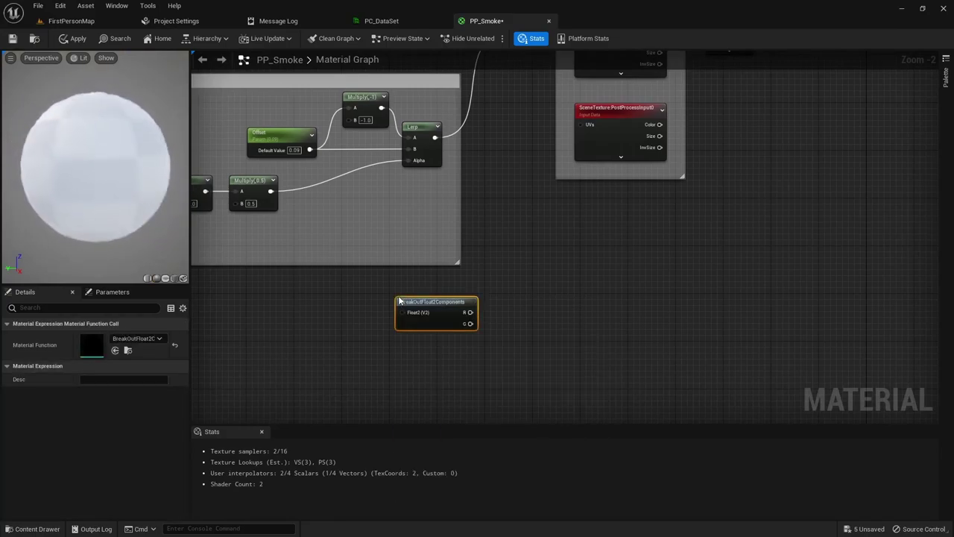
Add a Multiply node below BreakOutFloat2Components and an Add node beside them.
{"action": "left_click", "coordinate": [434, 350]}
{"action": "left_click_drag", "start_coordinate": [453, 352], "coordinate": [435, 353]}
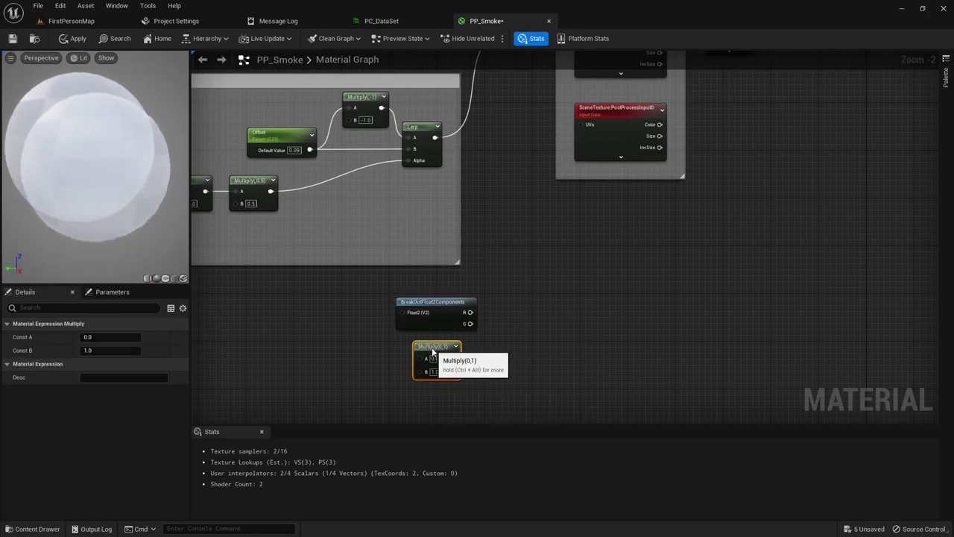
{"action": "left_click", "coordinate": [534, 343]}
{"action": "left_click_drag", "start_coordinate": [553, 348], "coordinate": [522, 337]}
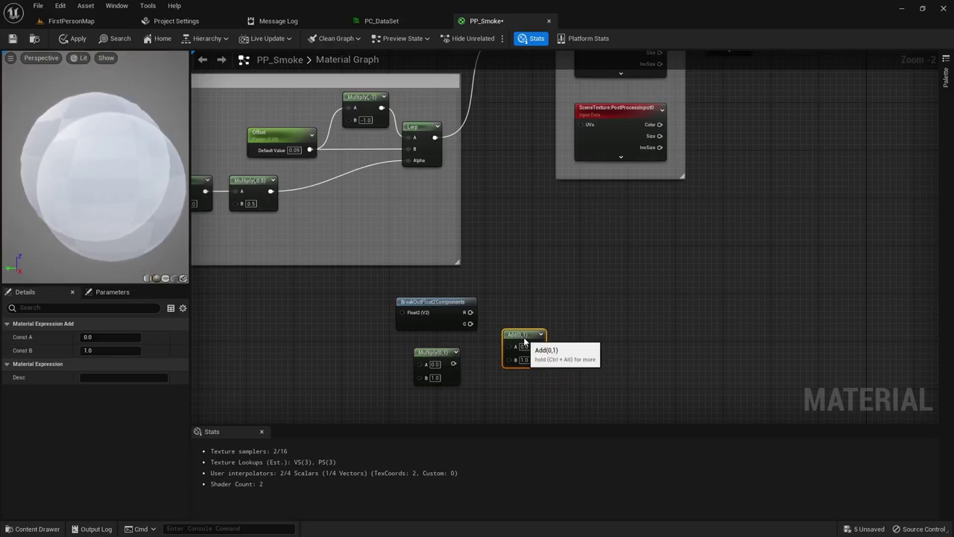
Add a MakeFloat2 node after the new Add node and move the Add and Multiply nodes closer to BreakOutFloat2Components.
{"action": "right_click", "coordinate": [569, 316]}
{"action": "type", "text": "make"}
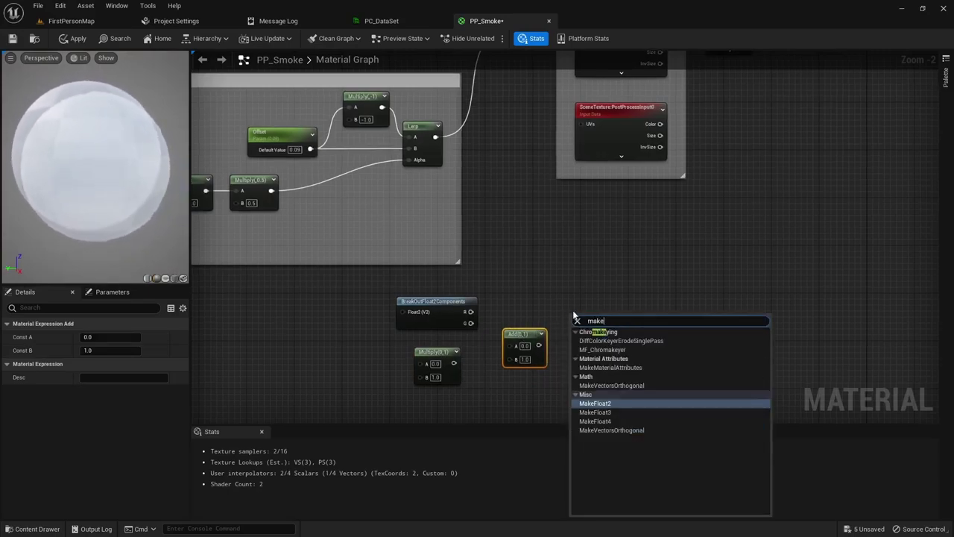
{"action": "type", "text": "f"}
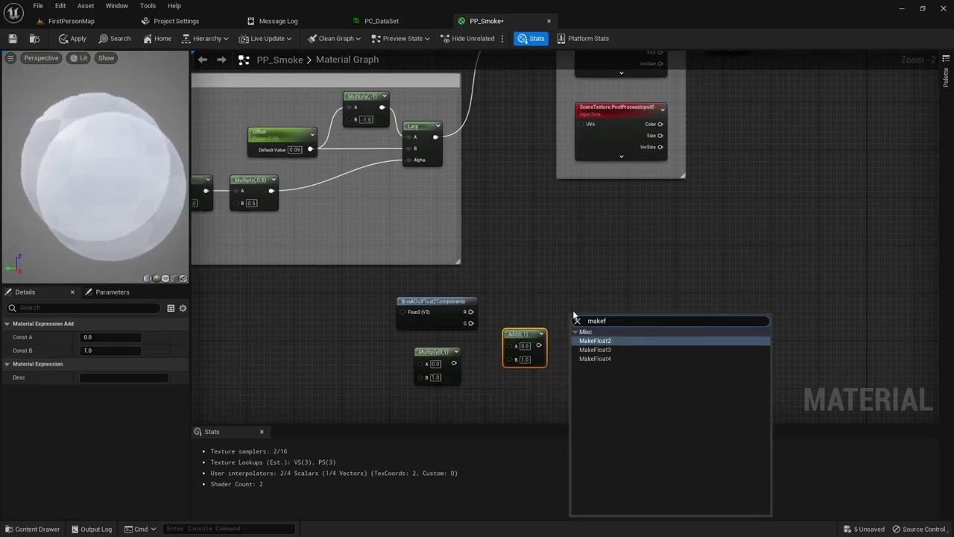
{"action": "left_click", "coordinate": [602, 342]}
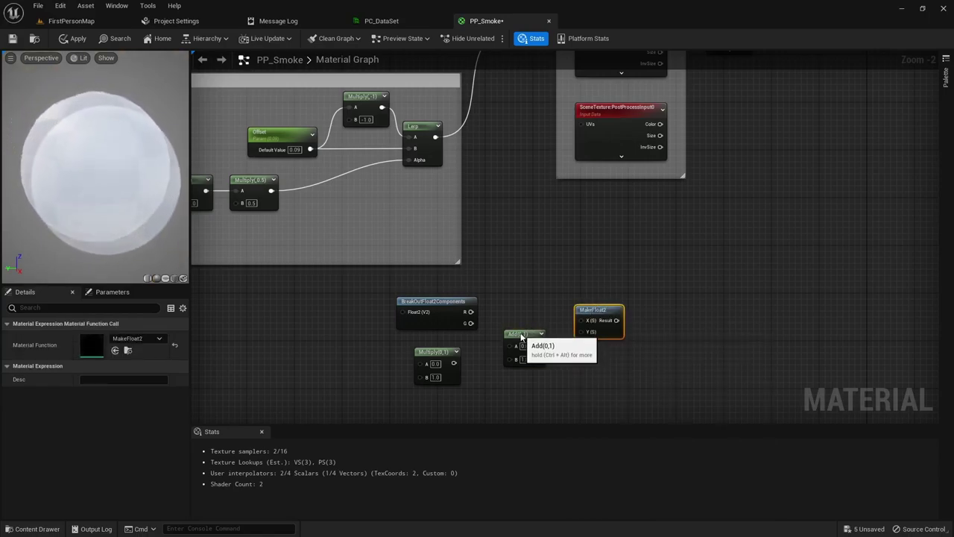
{"action": "left_click_drag", "start_coordinate": [521, 337], "coordinate": [513, 337]}
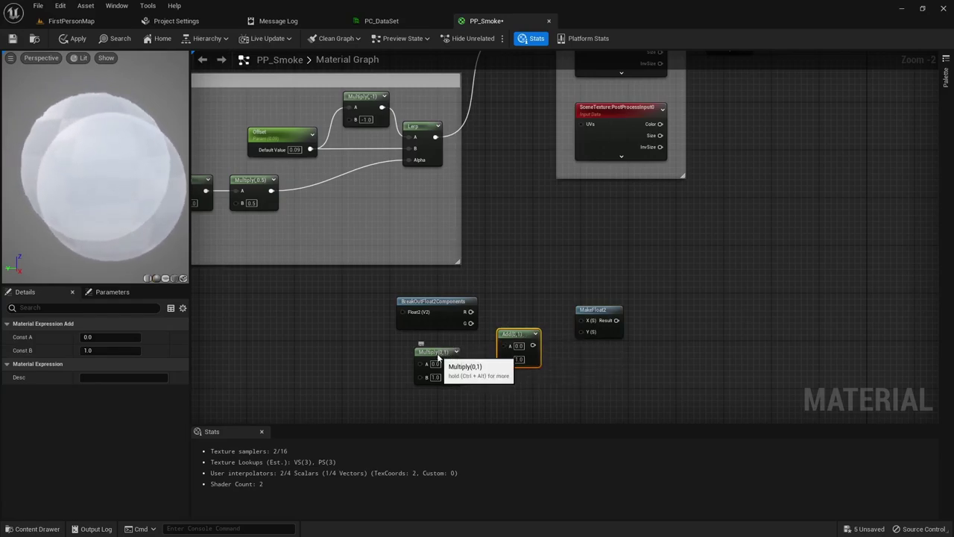
{"action": "left_click_drag", "start_coordinate": [439, 351], "coordinate": [425, 346]}
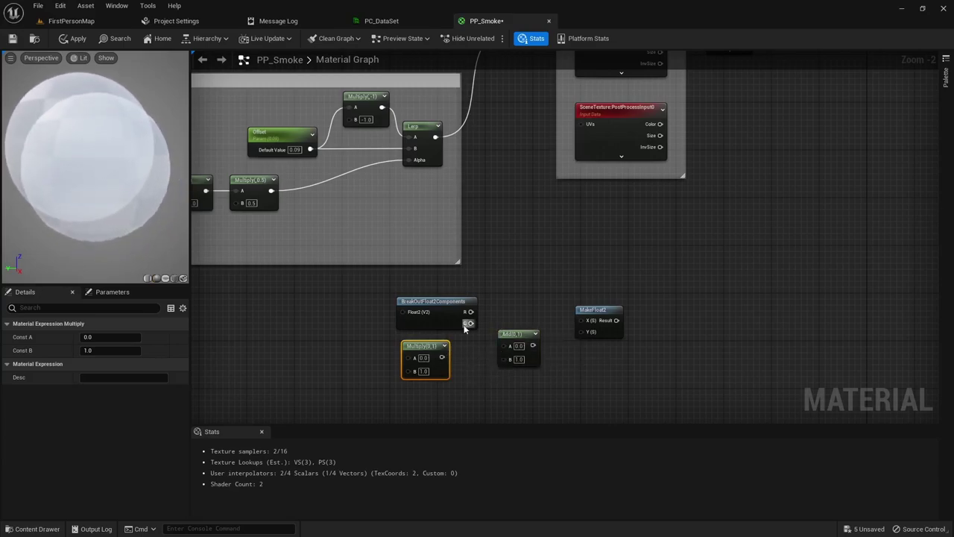
Wire BreakOutFloat2Components R to MakeFloat2 X, G and the Multiply through the Add to Y, and the MakeFloat2 Result to the lower SceneTexture's UVs.
{"action": "left_click_drag", "start_coordinate": [470, 311], "coordinate": [576, 303]}
{"action": "left_click_drag", "start_coordinate": [471, 322], "coordinate": [498, 342]}
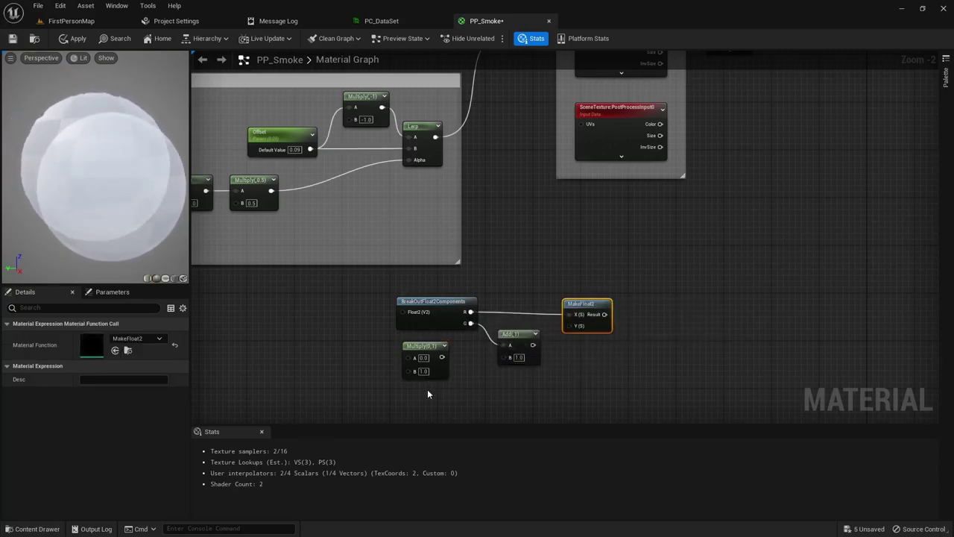
{"action": "left_click_drag", "start_coordinate": [442, 357], "coordinate": [582, 124]}
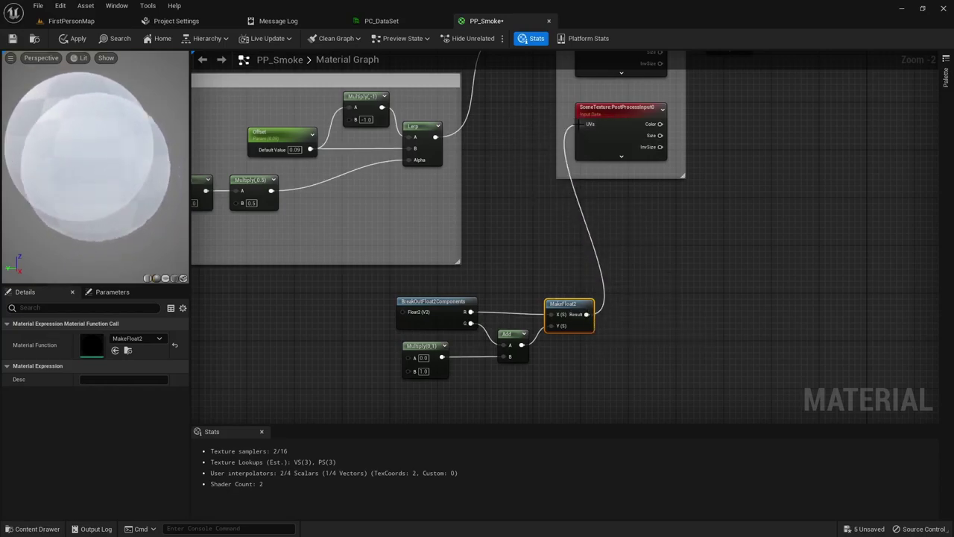
Group the four new nodes in a comment titled "2nd Image" and shift it slightly left.
{"action": "left_click_drag", "start_coordinate": [386, 297], "coordinate": [523, 360]}
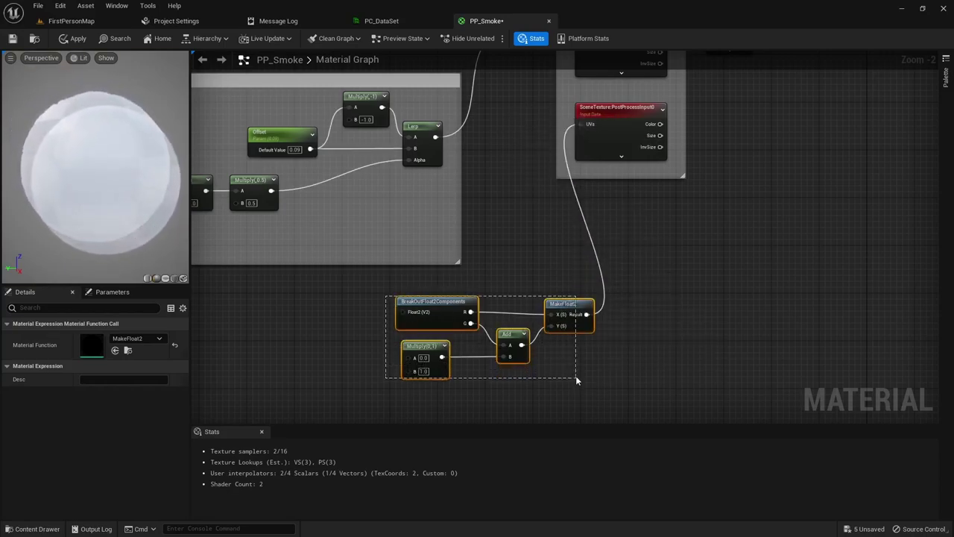
{"action": "left_click_drag", "start_coordinate": [575, 379], "coordinate": [576, 378]}
{"action": "type", "text": "c"}
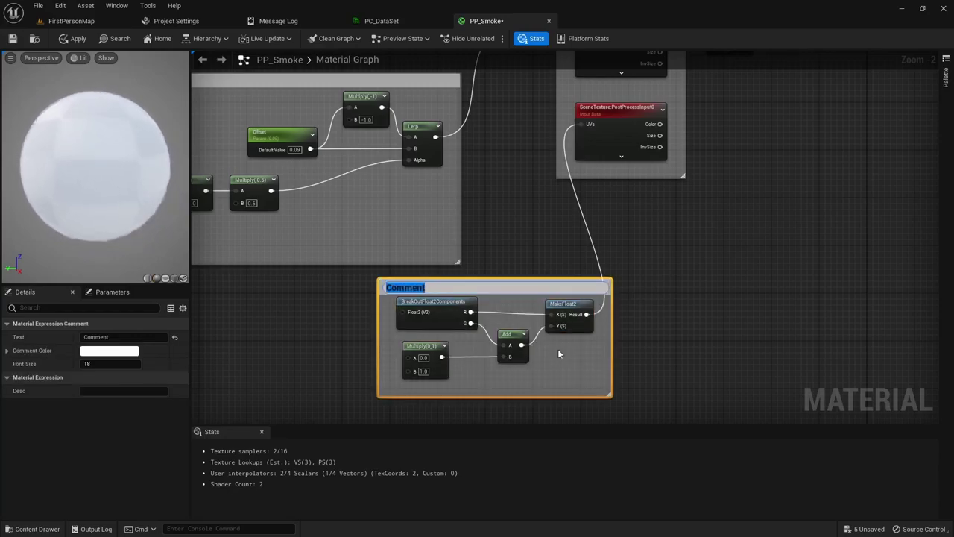
{"action": "type", "text": "2nd Image"}
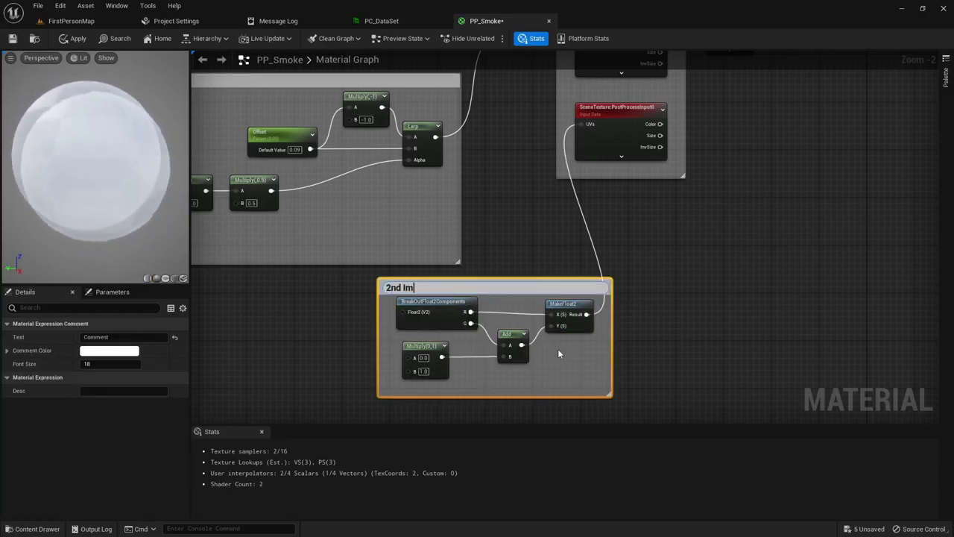
{"action": "key", "text": "Return"}
{"action": "left_click_drag", "start_coordinate": [568, 285], "coordinate": [546, 286]}
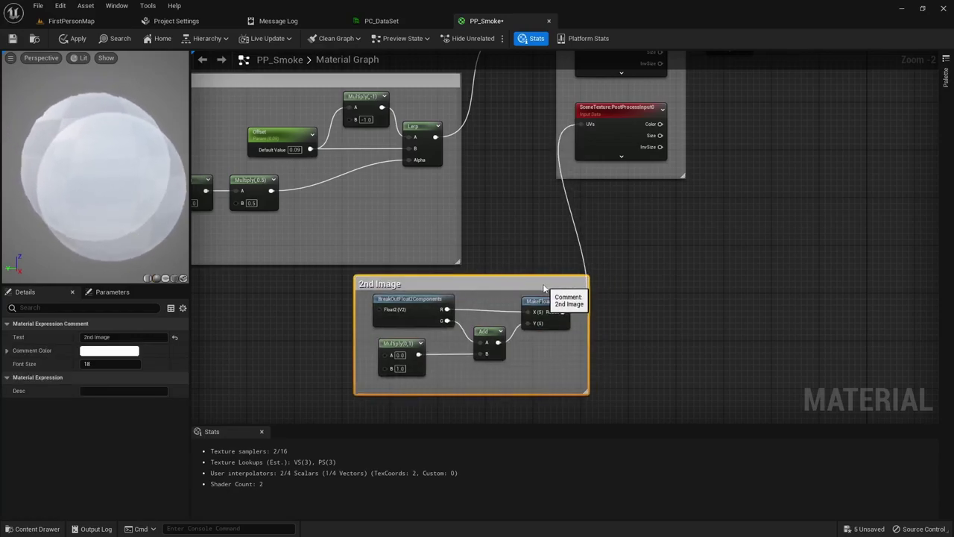
Select the BreakOutFloat2Components, Multiply, Add and MakeFloat2 nodes inside the 2nd Image comment.
{"action": "right_click_drag", "start_coordinate": [639, 342], "coordinate": [714, 266]}
{"action": "left_click", "coordinate": [505, 233]}
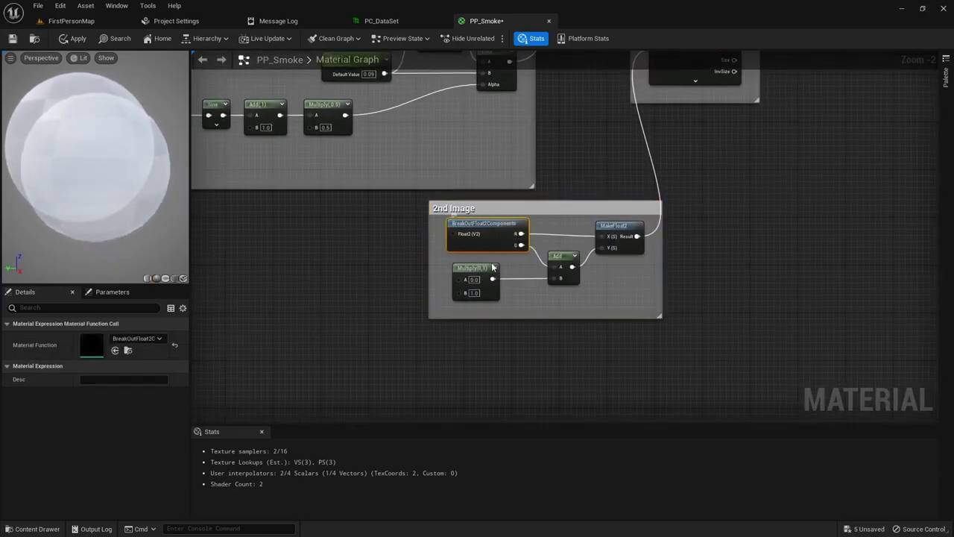
{"action": "left_click", "coordinate": [481, 268], "text": "shift"}
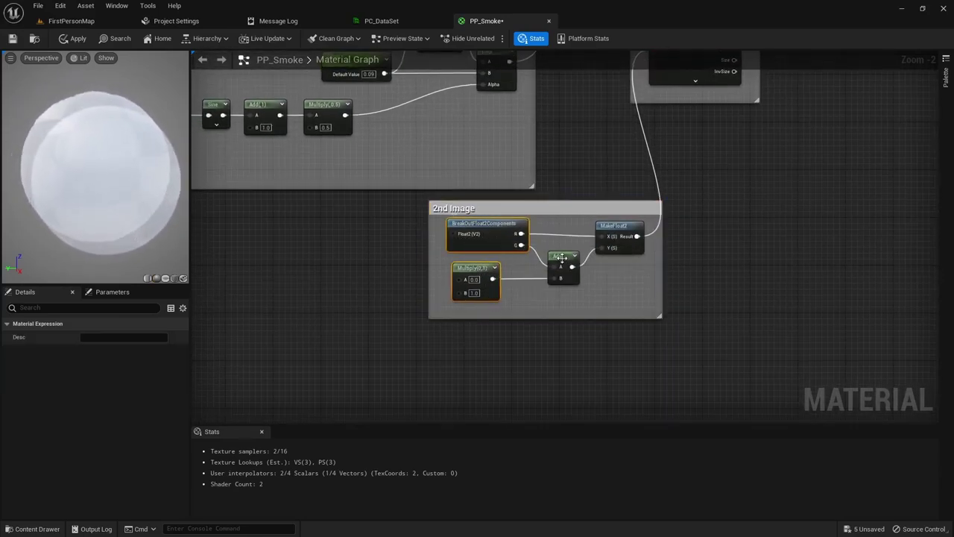
{"action": "left_click", "coordinate": [613, 226], "text": "shift"}
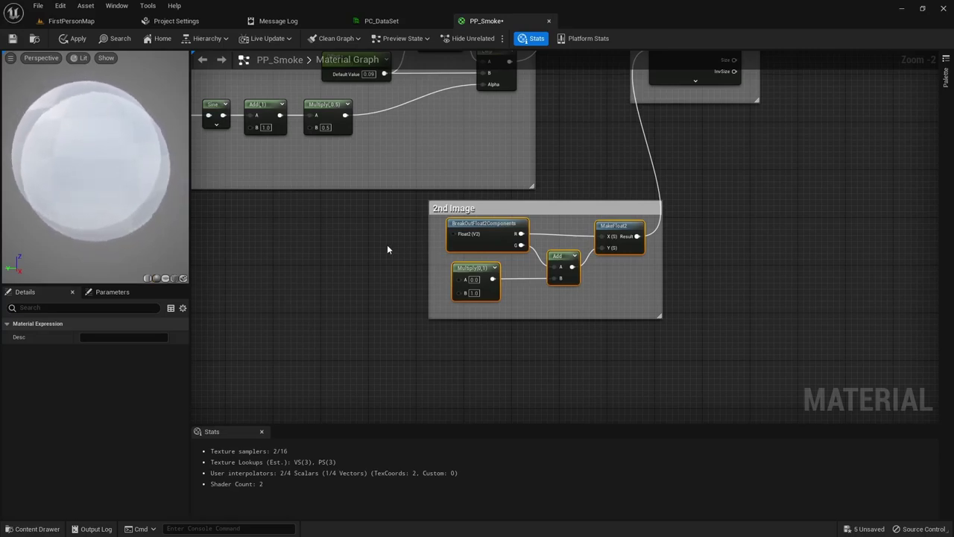
{"action": "key", "text": "shift+d"}
{"action": "left_click_drag", "start_coordinate": [621, 228], "coordinate": [541, 237]}
{"action": "key", "text": "ctrl+z"}
{"action": "key", "text": "ctrl+z"}
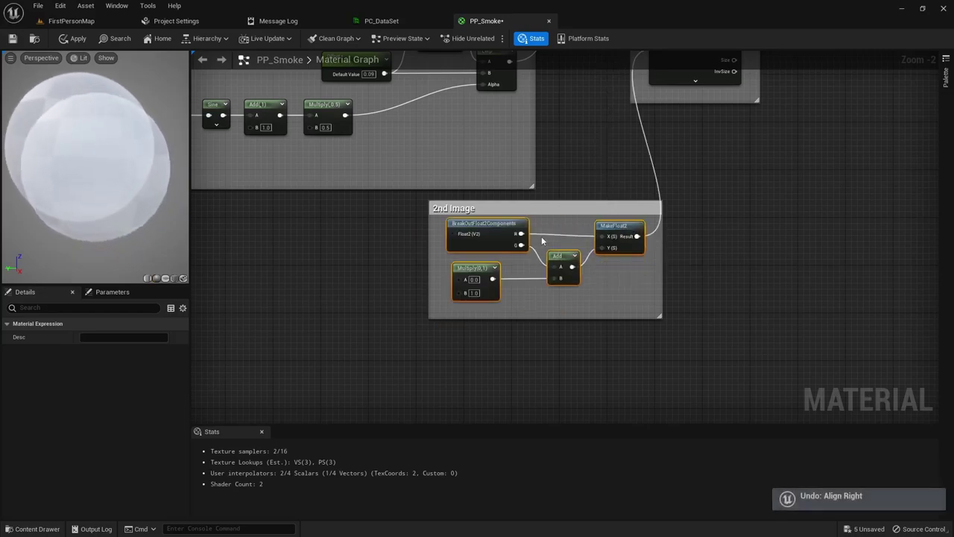
Duplicate the four selected nodes and place the copies in the empty space left of the 2nd Image comment.
{"action": "key", "text": "ctrl+d"}
{"action": "left_click_drag", "start_coordinate": [546, 219], "coordinate": [269, 246]}
{"action": "right_click_drag", "start_coordinate": [269, 246], "coordinate": [397, 236]}
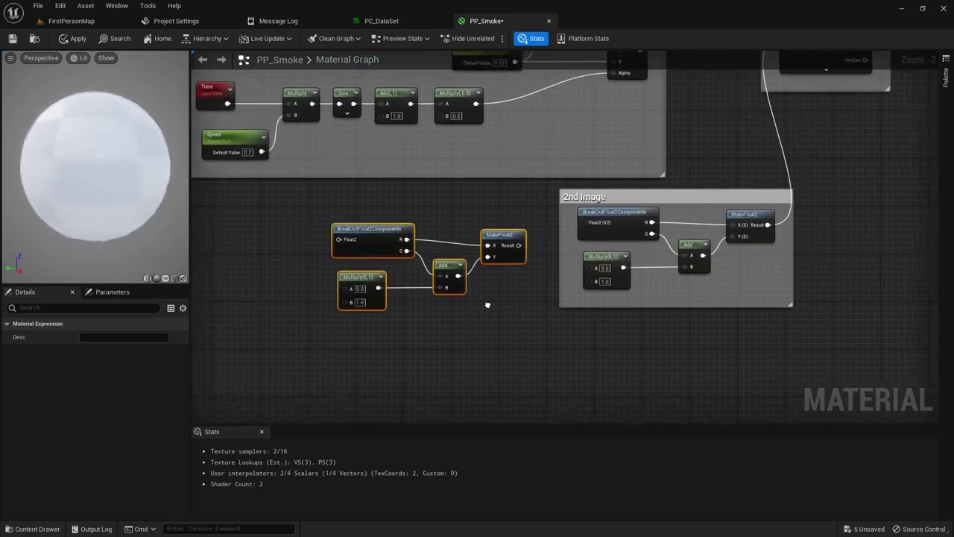
{"action": "left_click_drag", "start_coordinate": [386, 232], "coordinate": [338, 233]}
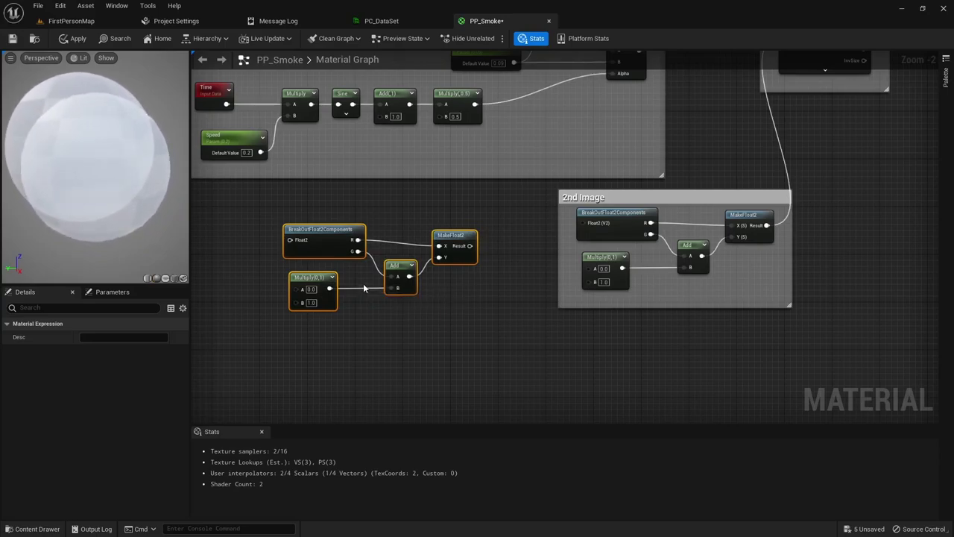
Remove all wires between the duplicated nodes and move the copied Add node above BreakOutFloat2Components and MakeFloat2.
{"action": "left_click", "coordinate": [368, 278]}
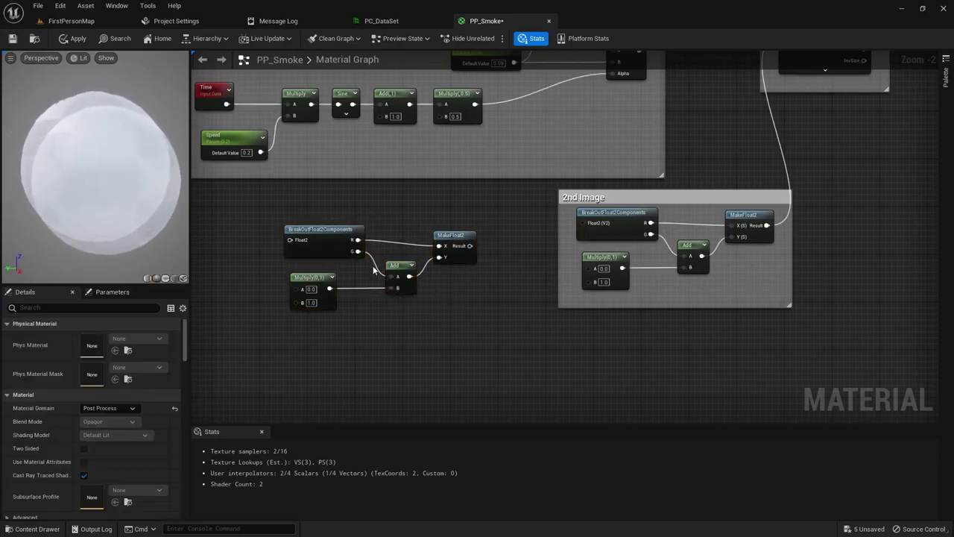
{"action": "left_click", "coordinate": [375, 263], "text": "alt"}
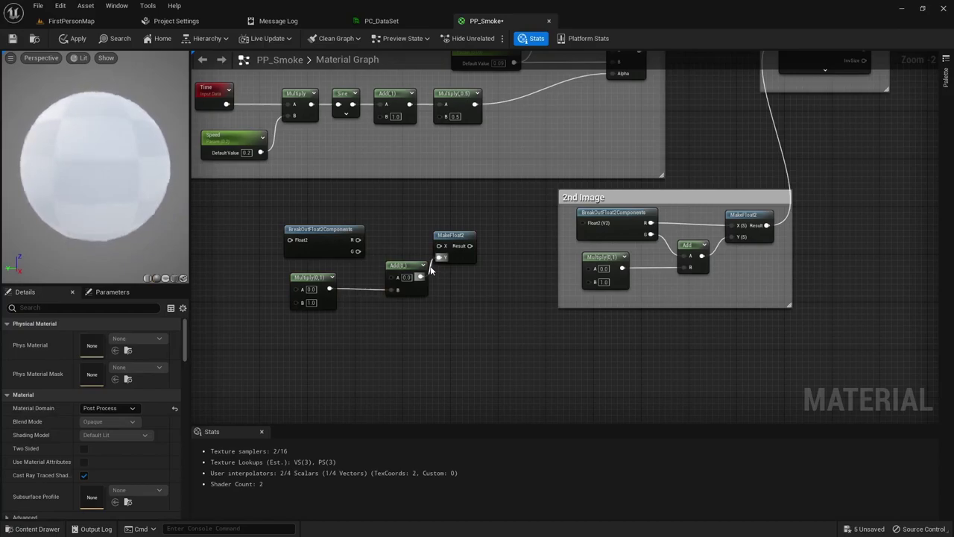
{"action": "left_click", "coordinate": [368, 291], "text": "alt"}
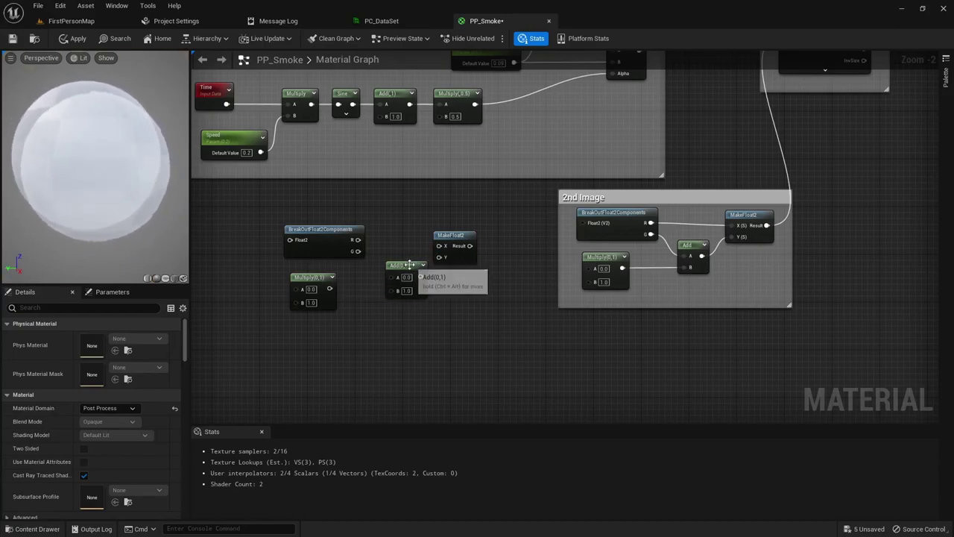
{"action": "left_click_drag", "start_coordinate": [405, 266], "coordinate": [393, 200]}
Wire the copied BreakOutFloat2Components R and the Multiply through the Add to MakeFloat2 X, and G straight to Y.
{"action": "left_click_drag", "start_coordinate": [338, 233], "coordinate": [379, 211]}
{"action": "left_click_drag", "start_coordinate": [349, 257], "coordinate": [355, 261]}
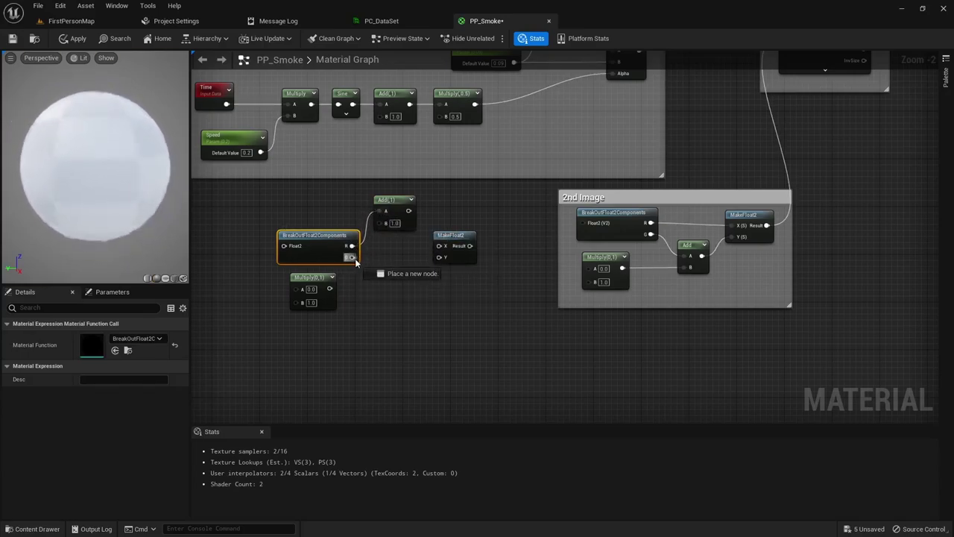
{"action": "left_click_drag", "start_coordinate": [439, 258], "coordinate": [440, 258]}
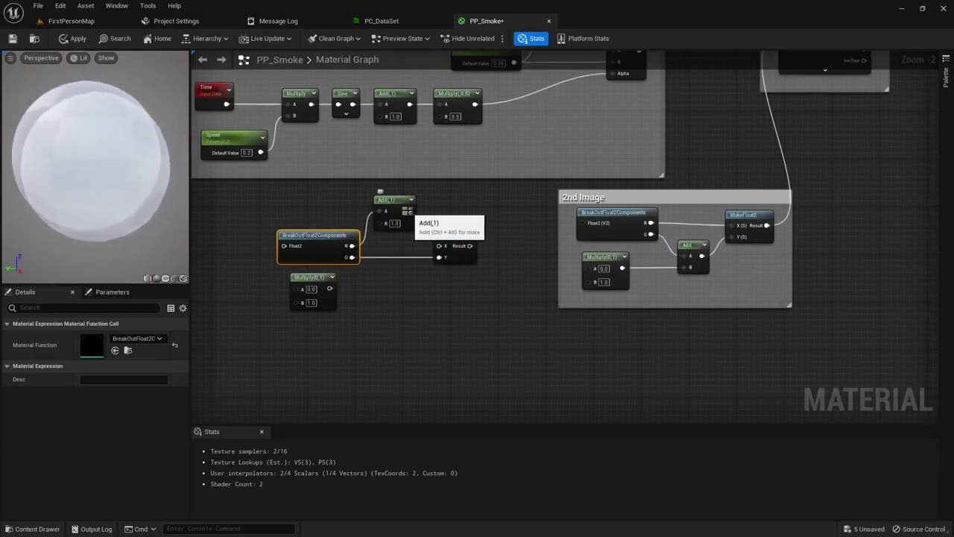
{"action": "left_click_drag", "start_coordinate": [409, 211], "coordinate": [439, 245]}
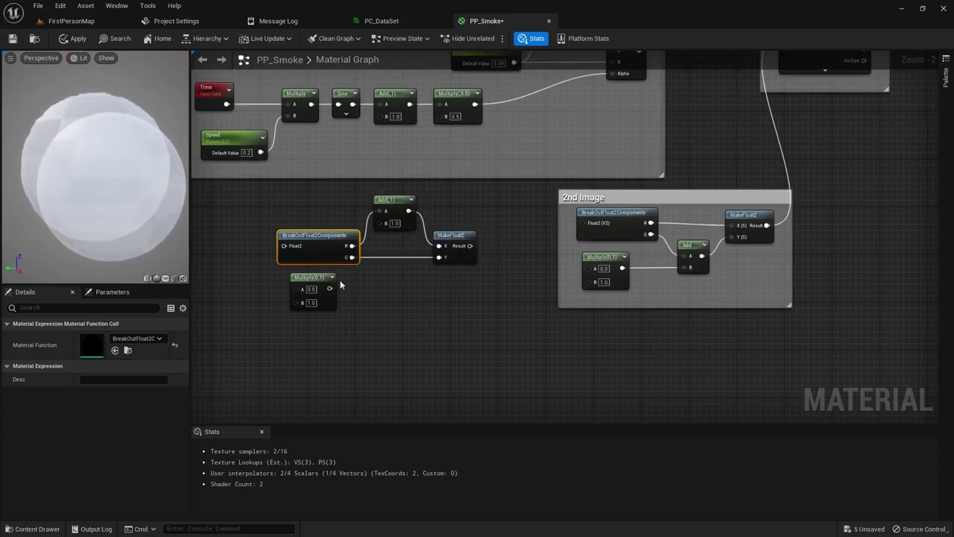
{"action": "left_click_drag", "start_coordinate": [330, 289], "coordinate": [399, 223]}
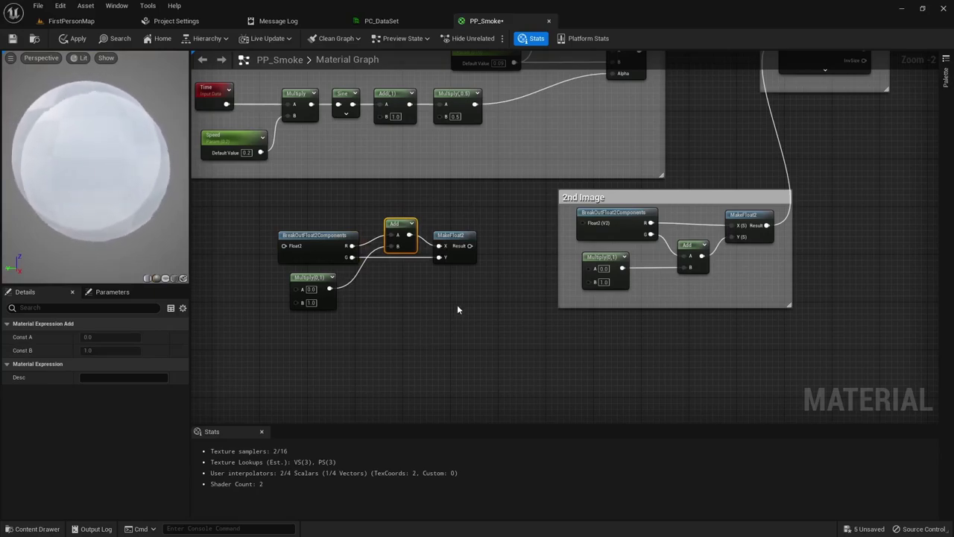
Group the four duplicated nodes in a comment titled "Alt-setup 2nd Image".
{"action": "left_click_drag", "start_coordinate": [261, 215], "coordinate": [474, 318]}
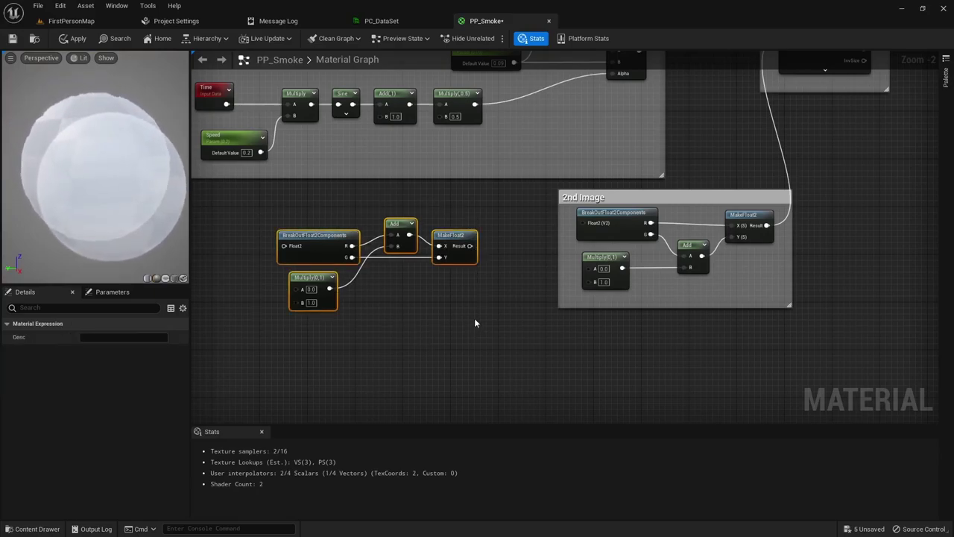
{"action": "key", "text": "c"}
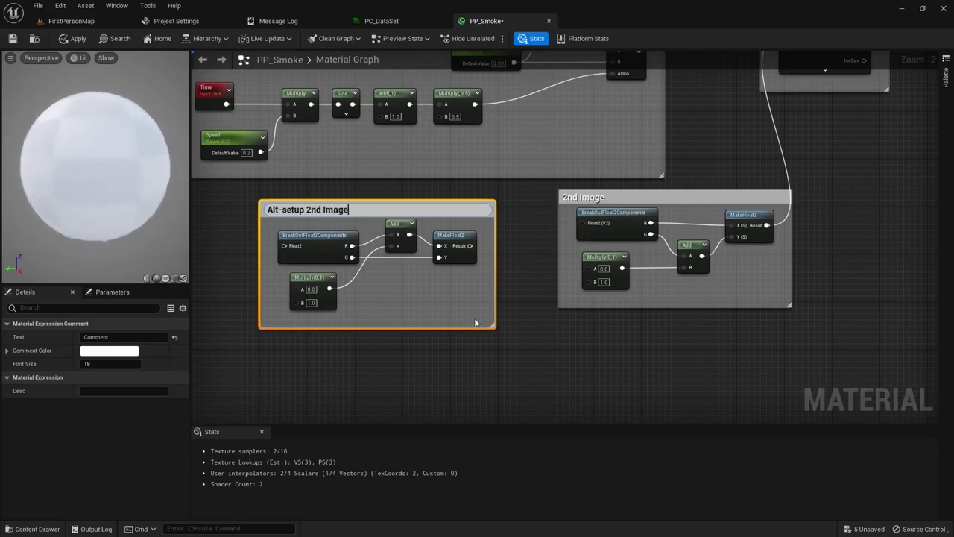
{"action": "type", "text": "Alt-setup 2nd Image"}
{"action": "key", "text": "Return"}
{"action": "left_click", "coordinate": [568, 356]}
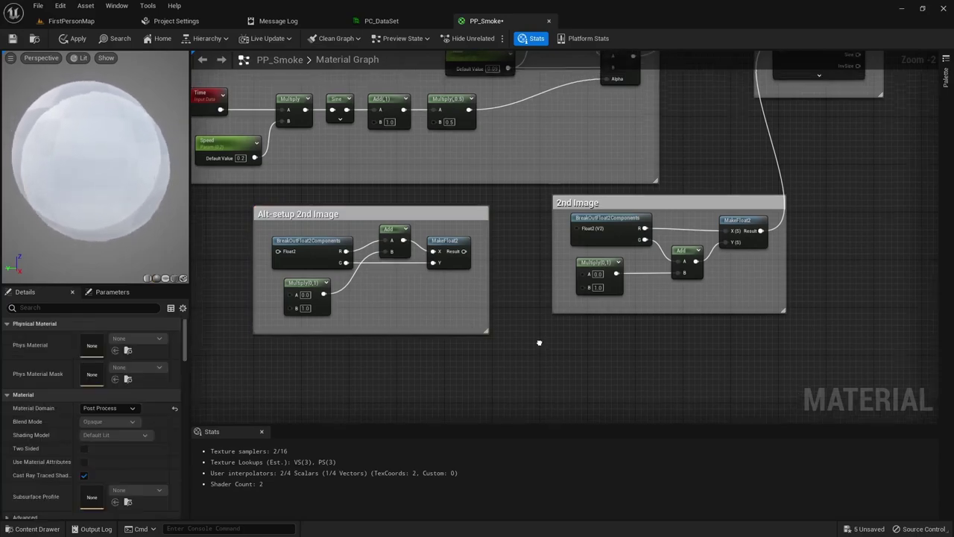
Connect the Multiply(,0.5) output in Movement of After-Images to A of the 2nd Image Multiply and set its B to 0.3.
{"action": "right_click_drag", "start_coordinate": [541, 337], "coordinate": [478, 399]}
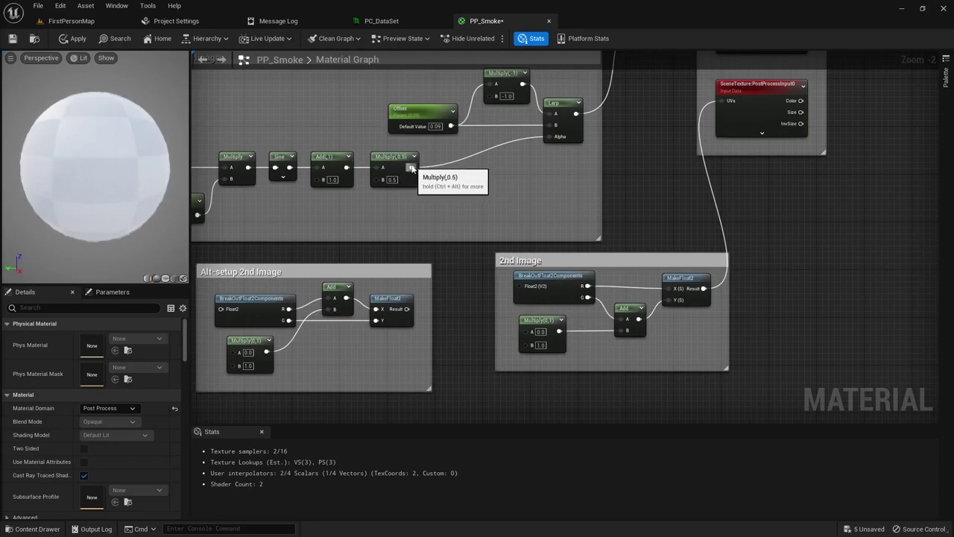
{"action": "mouse_move", "coordinate": [409, 170]}
{"action": "left_mouse_down"}
{"action": "mouse_move", "coordinate": [409, 193]}
{"action": "mouse_move", "coordinate": [394, 164]}
{"action": "left_mouse_up"}
{"action": "right_click_drag", "start_coordinate": [476, 277], "coordinate": [462, 225]}
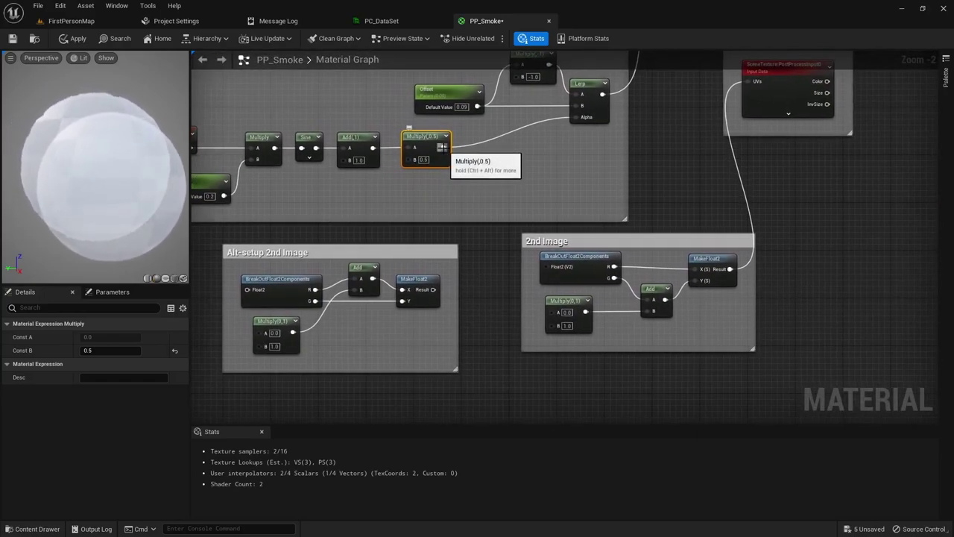
{"action": "left_click_drag", "start_coordinate": [444, 152], "coordinate": [549, 312]}
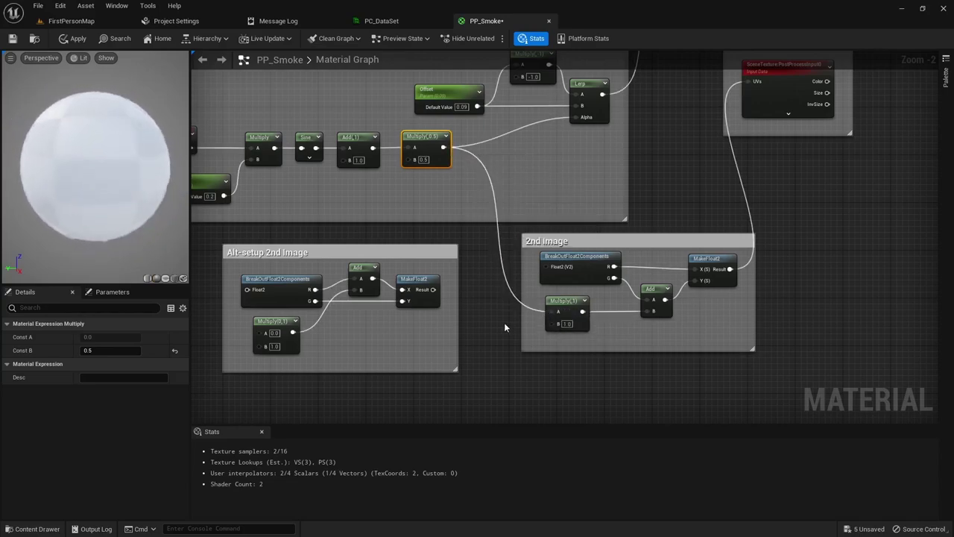
{"action": "left_click", "coordinate": [565, 324]}
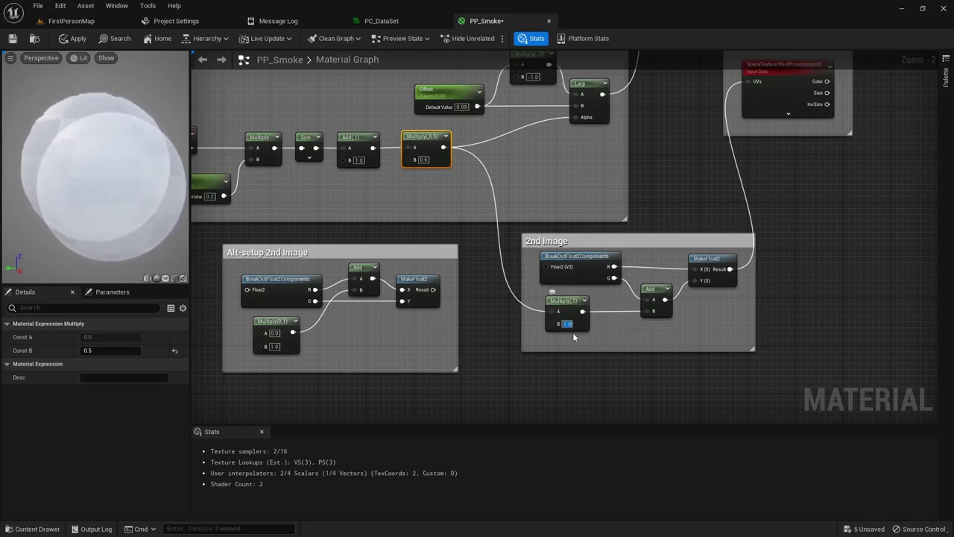
{"action": "type", "text": "0.3"}
{"action": "key", "text": "Return"}
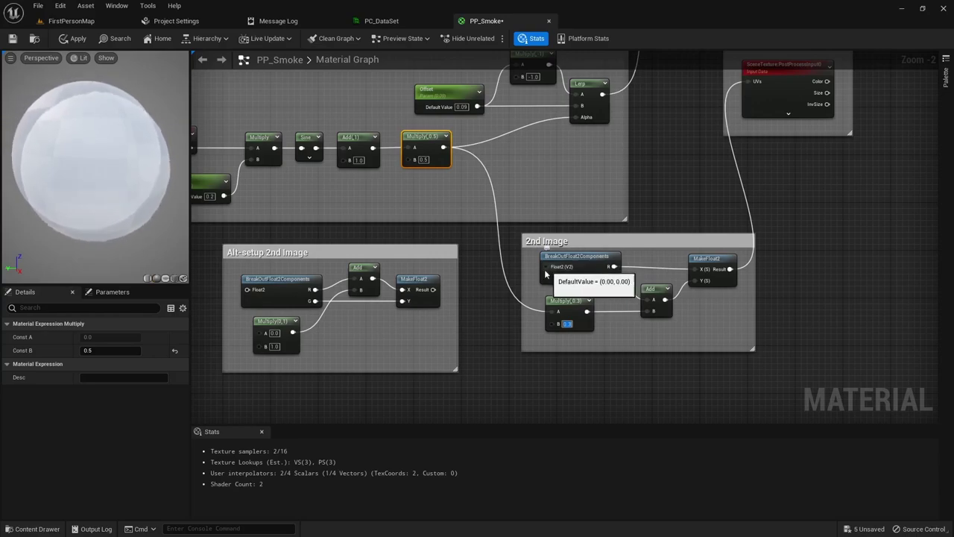
Connect the TexCoord reroute point to the Float2 input of the 2nd Image BreakOutFloat2Components and add a reroute node on that wire.
{"action": "right_click_drag", "start_coordinate": [483, 260], "coordinate": [533, 387]}
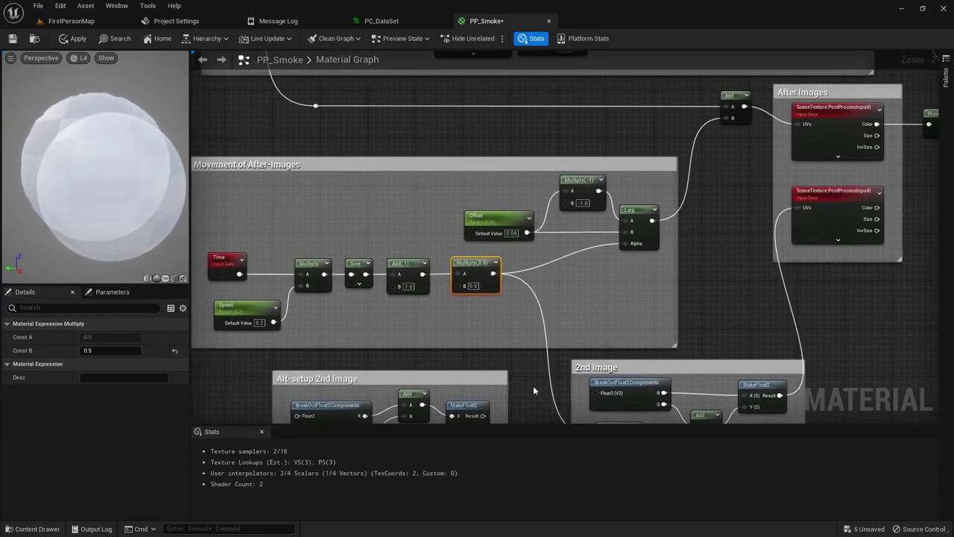
{"action": "right_click_drag", "start_coordinate": [365, 129], "coordinate": [402, 342]}
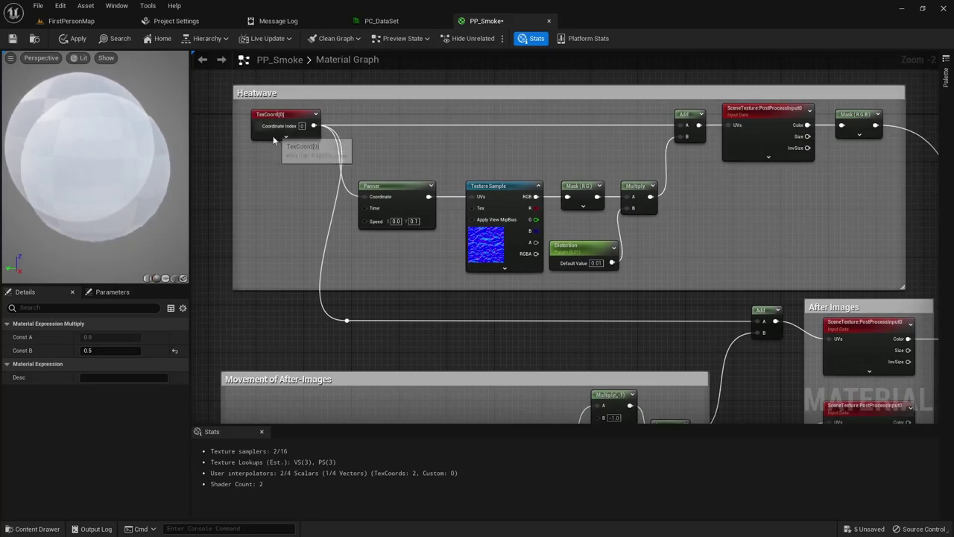
{"action": "left_click", "coordinate": [348, 320]}
{"action": "scroll", "coordinate": [394, 292], "scroll_direction": "down", "scroll_amount": 2}
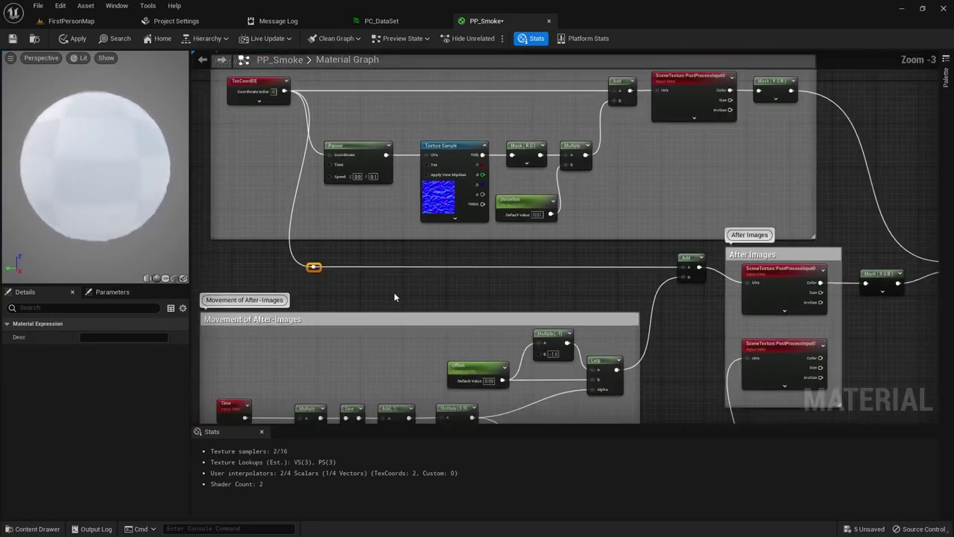
{"action": "right_click_drag", "start_coordinate": [322, 237], "coordinate": [288, 162]}
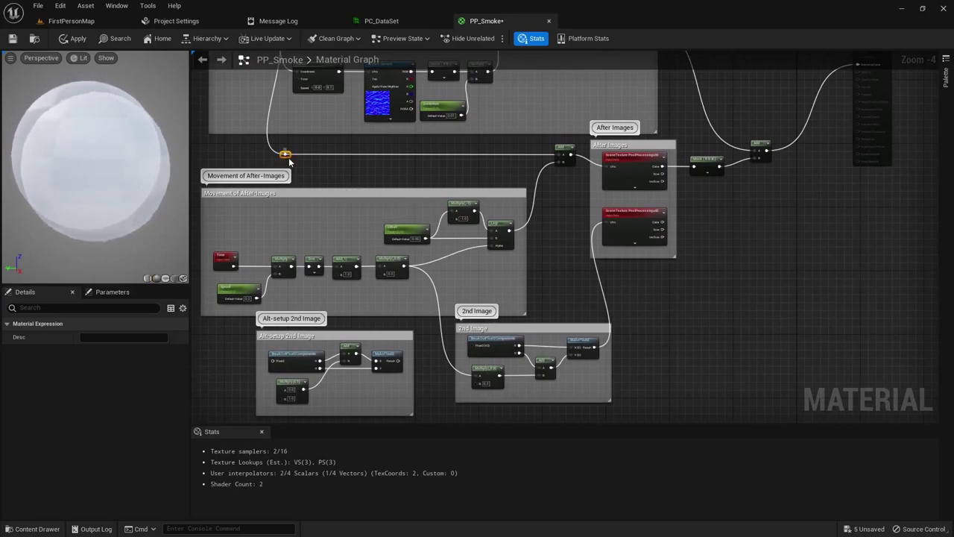
{"action": "left_click_drag", "start_coordinate": [288, 156], "coordinate": [471, 344]}
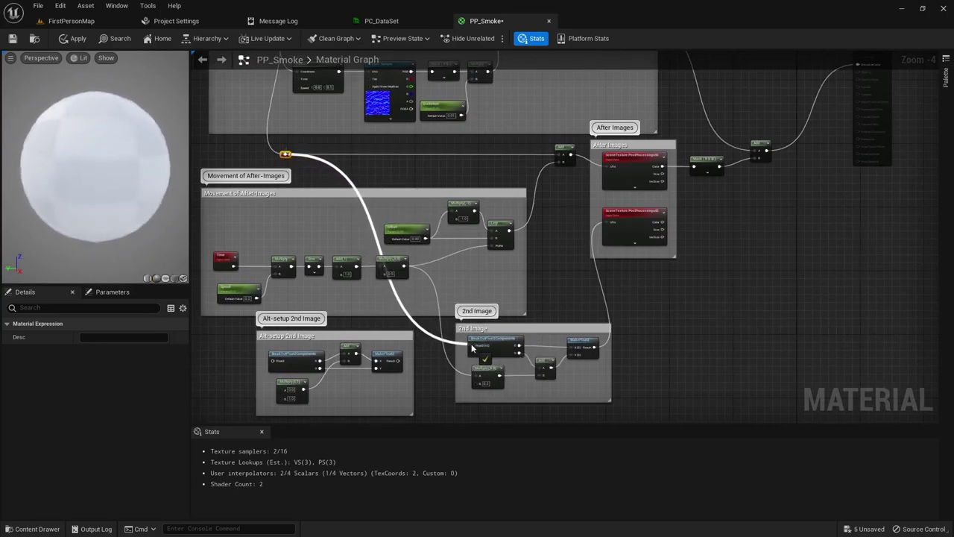
{"action": "double_click", "coordinate": [347, 179]}
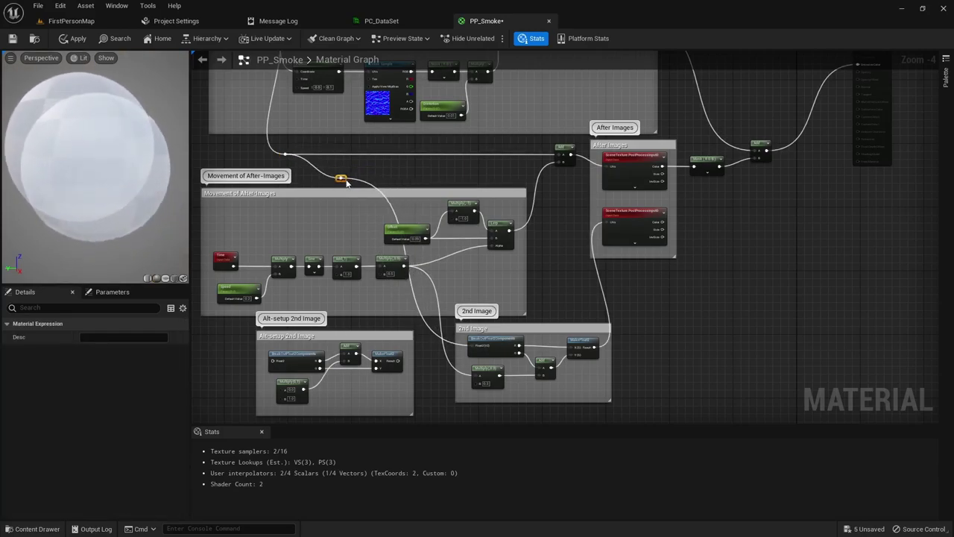
Add a component mask to the Color output of the lower SceneTexture in After Images.
{"action": "right_click_drag", "start_coordinate": [417, 351], "coordinate": [398, 277]}
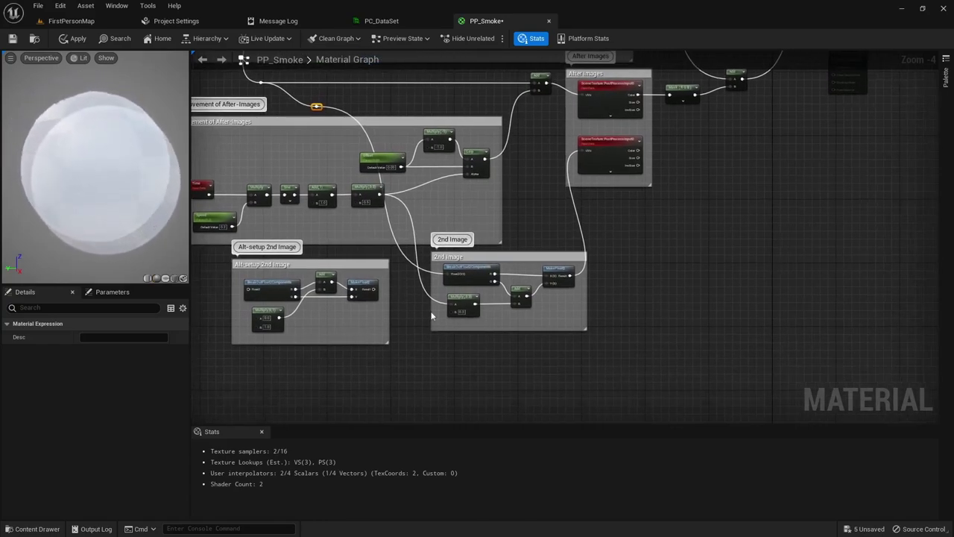
{"action": "key", "text": "Home"}
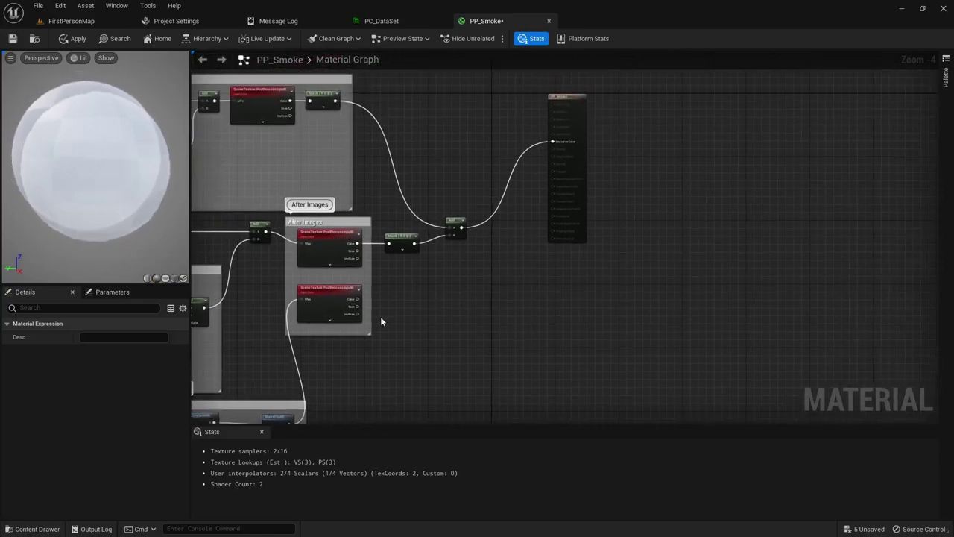
{"action": "scroll", "coordinate": [374, 326], "scroll_direction": "up", "scroll_amount": 2}
{"action": "right_click_drag", "start_coordinate": [455, 287], "coordinate": [401, 283]}
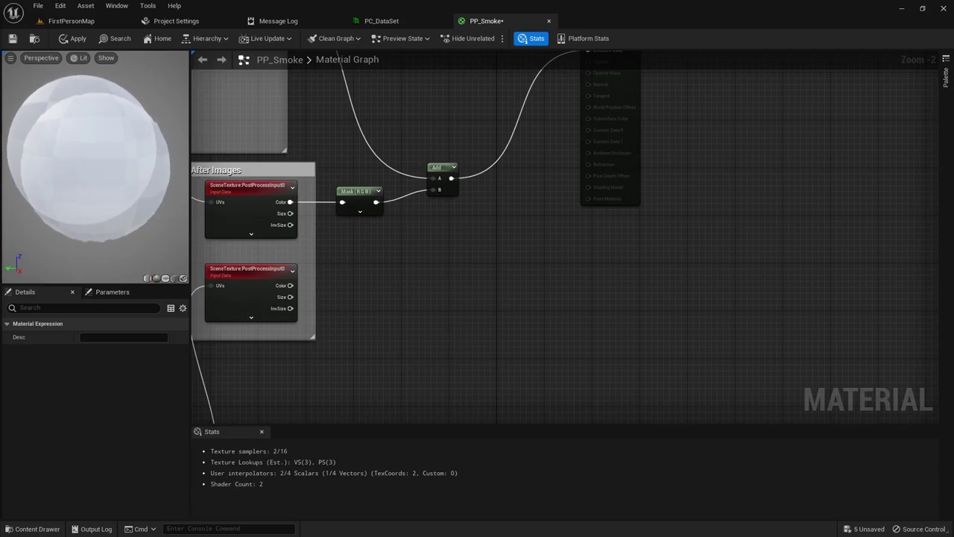
{"action": "left_click", "coordinate": [322, 287]}
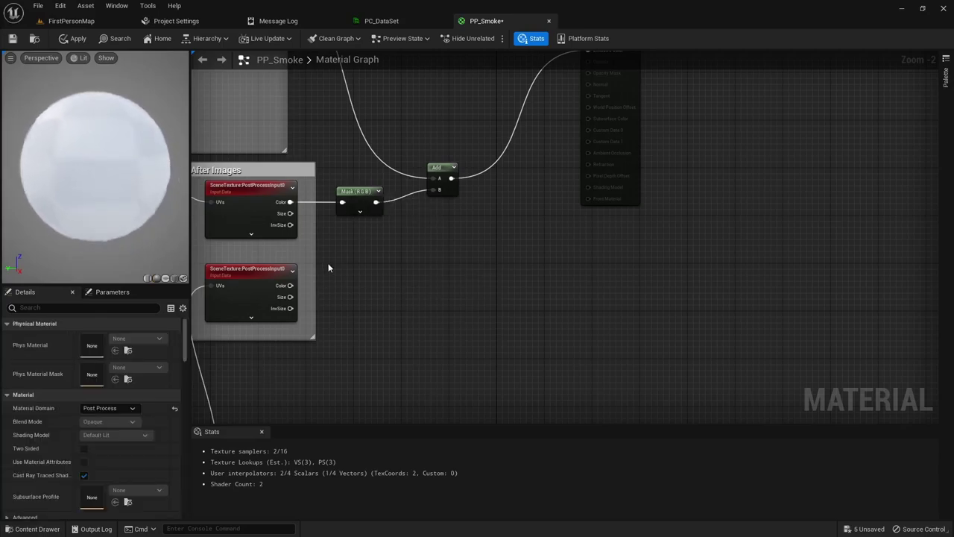
{"action": "left_click_drag", "start_coordinate": [290, 286], "coordinate": [360, 283]}
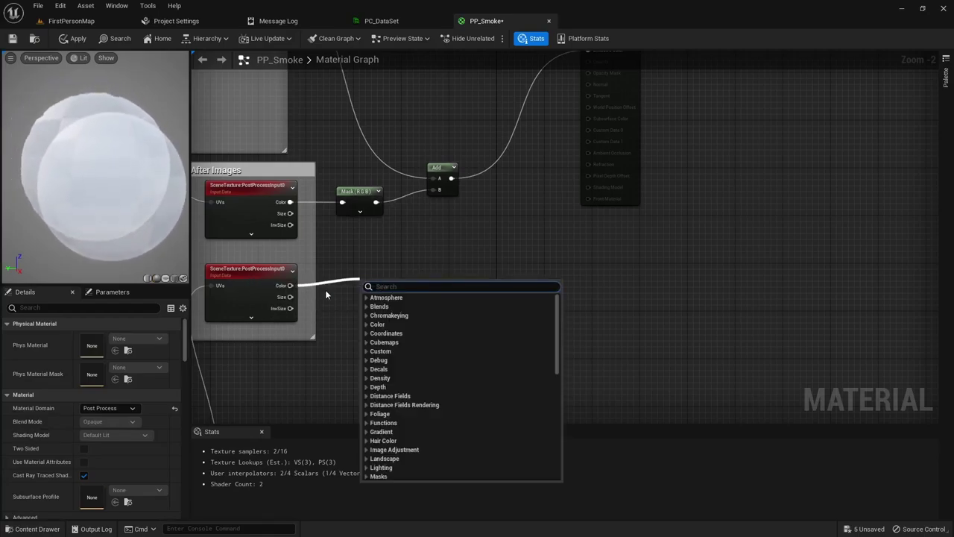
{"action": "type", "text": "mask"}
{"action": "key", "text": "Return"}
Enable the B channel on the new Mask, align it beside the lower SceneTexture, and collapse its options.
{"action": "left_click", "coordinate": [398, 304]}
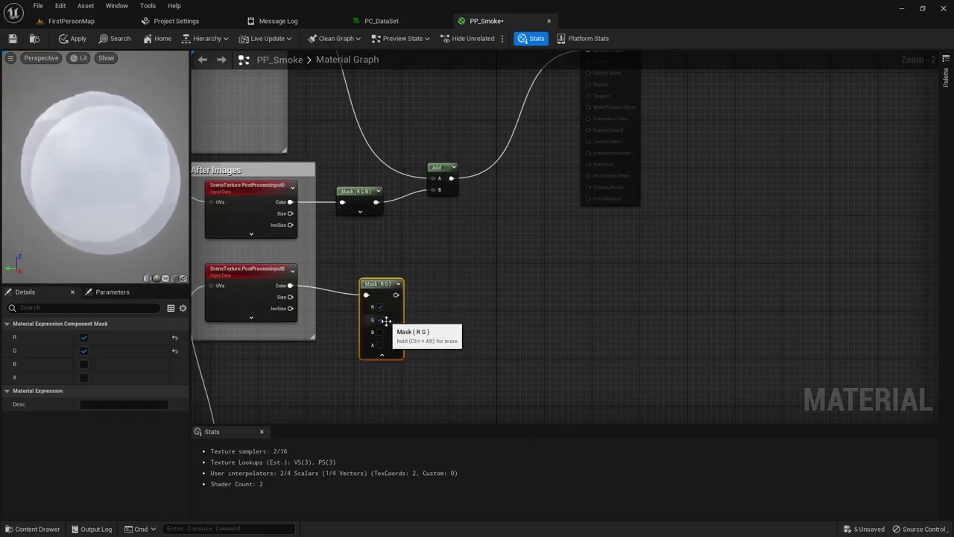
{"action": "left_click", "coordinate": [378, 331]}
{"action": "left_click_drag", "start_coordinate": [379, 286], "coordinate": [349, 275]}
{"action": "left_click", "coordinate": [366, 350]}
{"action": "left_click", "coordinate": [448, 258]}
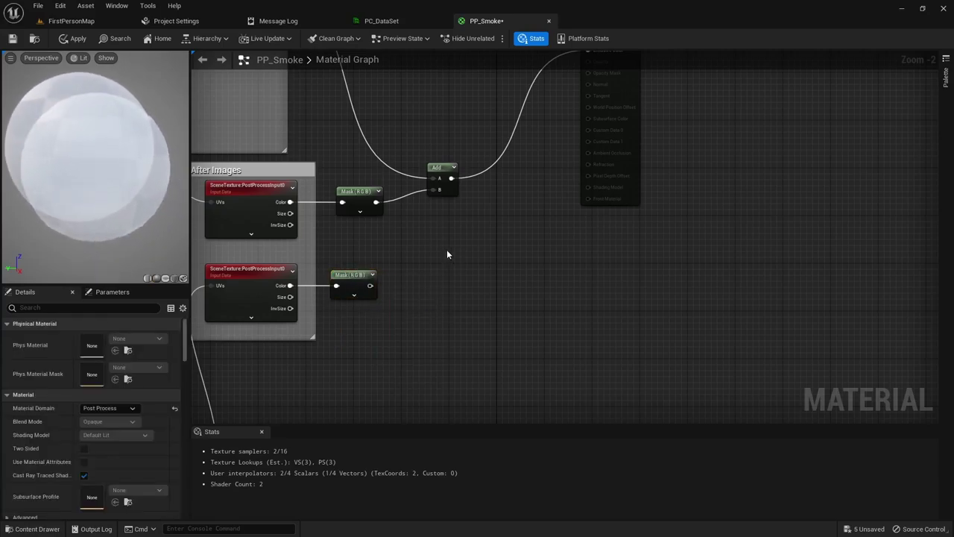
Place a second Add node, wiring the existing Add's output to its A and the new Mask to its B.
{"action": "left_click", "coordinate": [447, 254]}
{"action": "left_click_drag", "start_coordinate": [369, 286], "coordinate": [488, 233]}
{"action": "left_click_drag", "start_coordinate": [450, 178], "coordinate": [502, 222]}
{"action": "right_click_drag", "start_coordinate": [572, 289], "coordinate": [469, 333]}
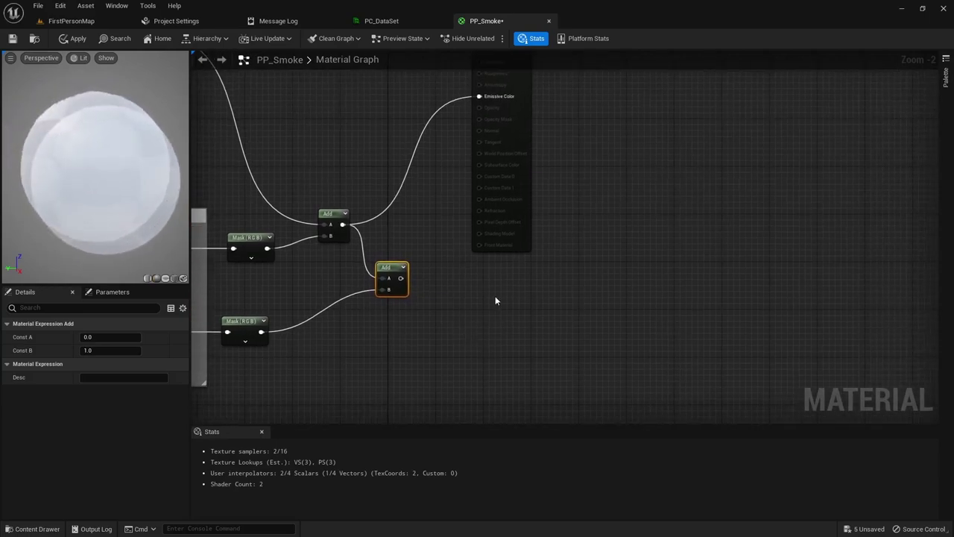
Shift the material output node away from the Add nodes and connect the second Add's output to Emissive Color.
{"action": "scroll", "coordinate": [495, 301], "scroll_direction": "down", "scroll_amount": 2}
{"action": "left_click", "coordinate": [495, 117]}
{"action": "scroll", "coordinate": [463, 295], "scroll_direction": "up", "scroll_amount": 2}
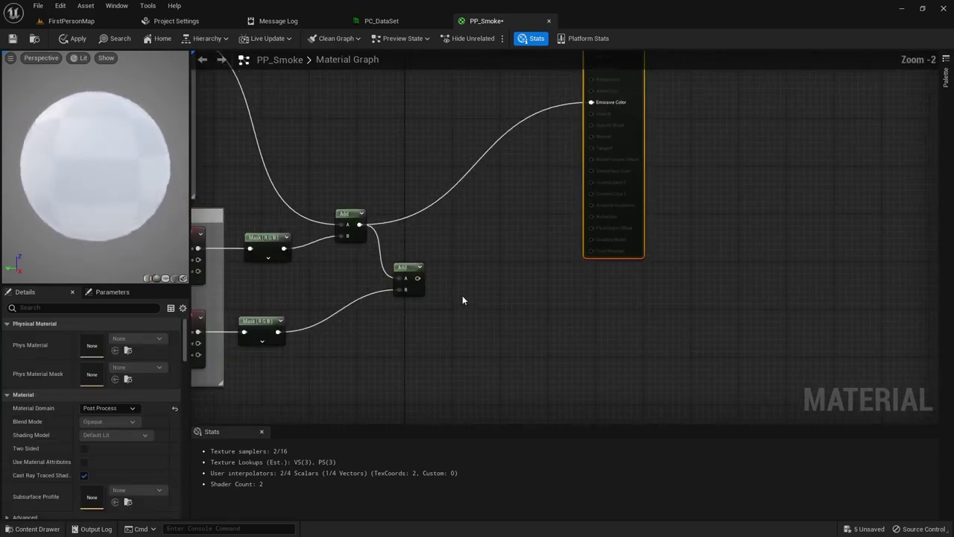
{"action": "left_click_drag", "start_coordinate": [416, 278], "coordinate": [591, 102]}
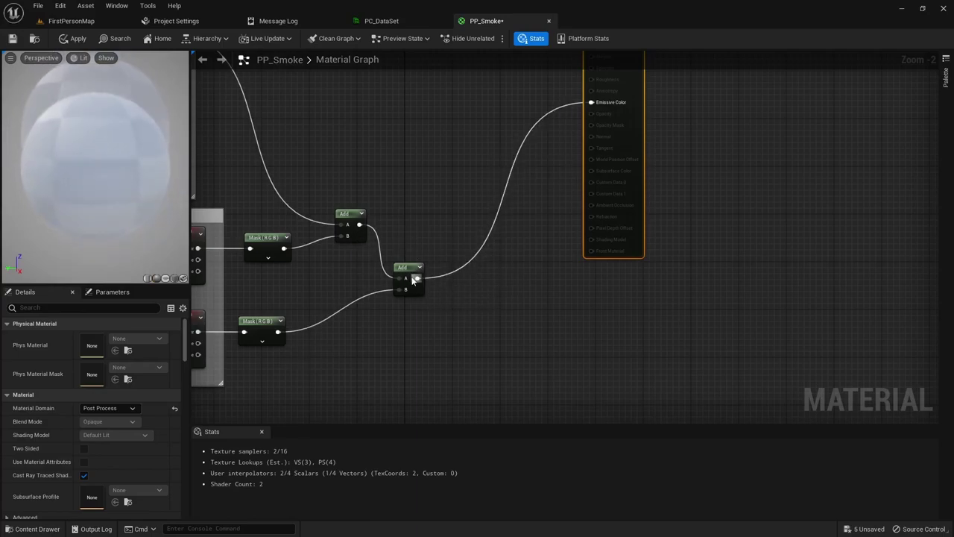
Insert a Divide node with B set to 3 between the second Add and Emissive Color, aligned beside the Add.
{"action": "left_click_drag", "start_coordinate": [416, 278], "coordinate": [458, 299]}
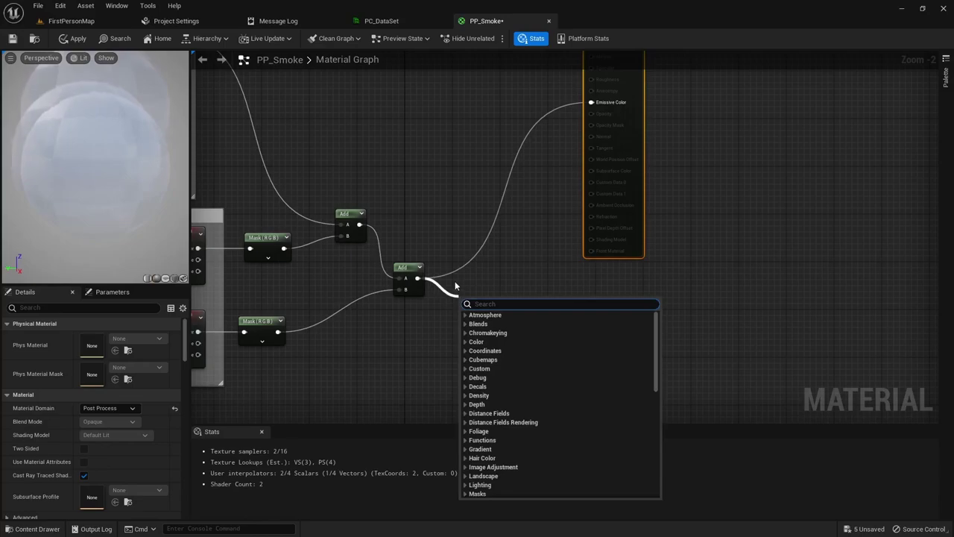
{"action": "left_click", "coordinate": [459, 283]}
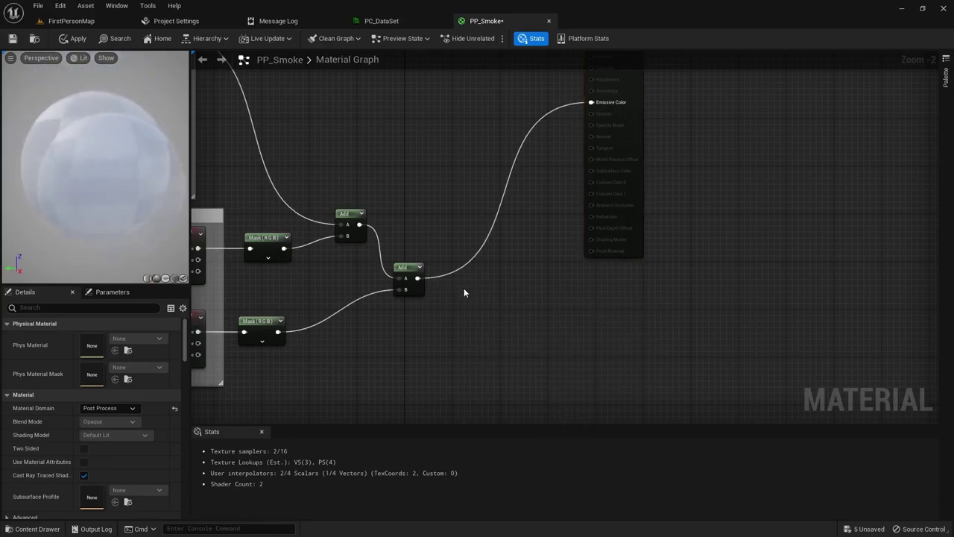
{"action": "left_click", "coordinate": [465, 288]}
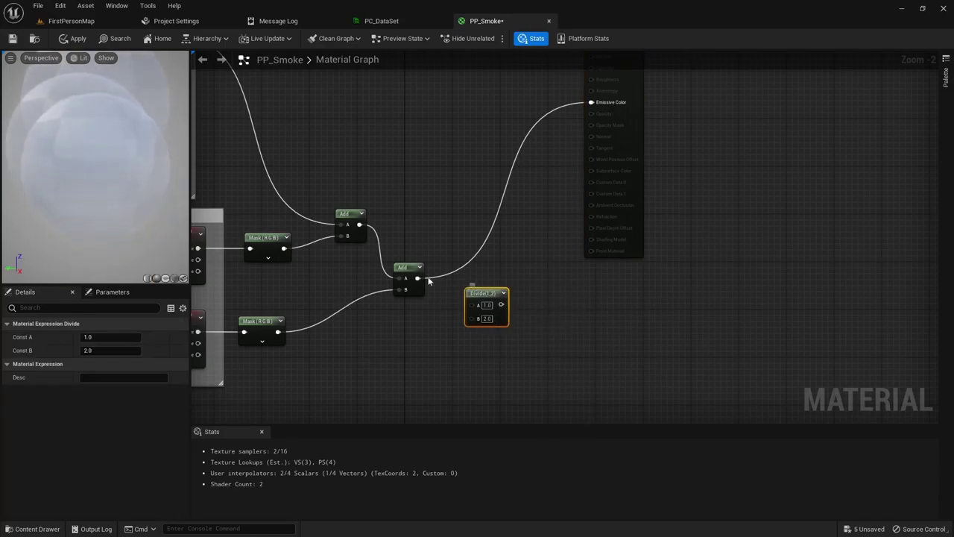
{"action": "left_click_drag", "start_coordinate": [415, 278], "coordinate": [470, 307]}
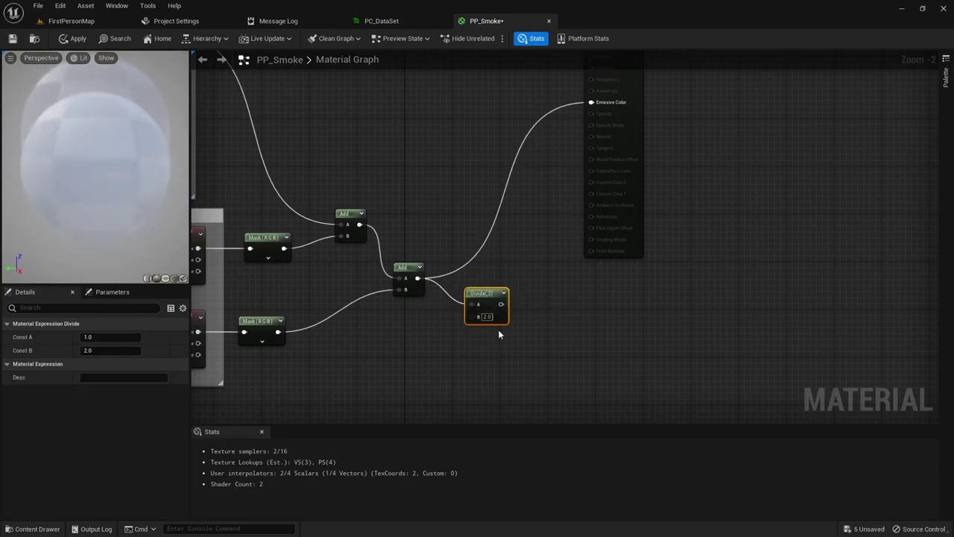
{"action": "type", "text": "2"}
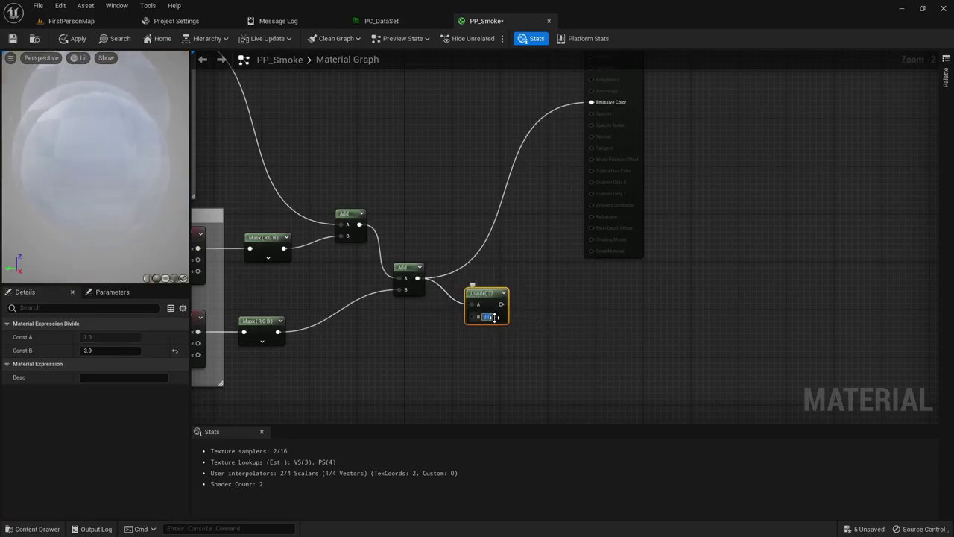
{"action": "left_click_drag", "start_coordinate": [498, 306], "coordinate": [592, 102]}
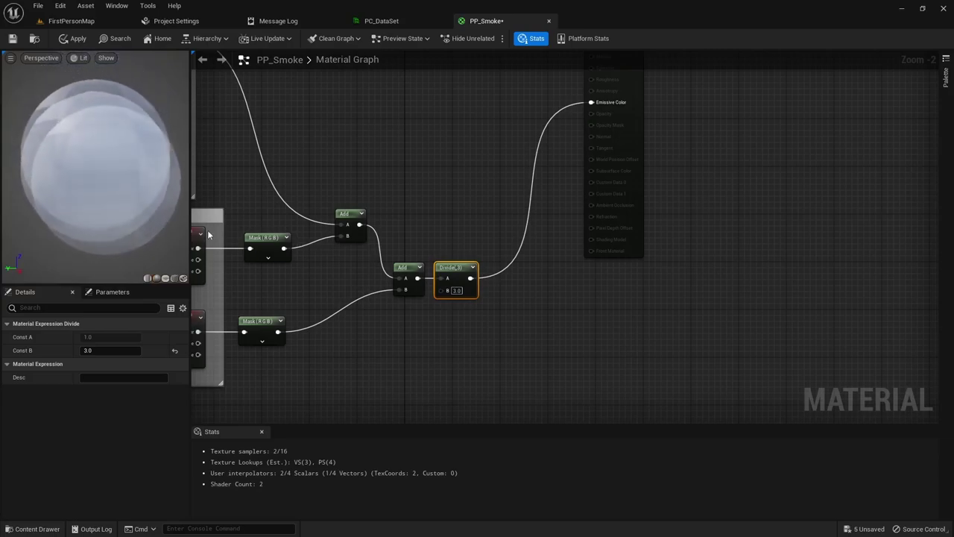
Move the texture coordinate wire from the 2nd Image BreakOutFloat2Components to the Float2 input of the one in Alt-setup 2nd Image.
{"action": "right_click_drag", "start_coordinate": [384, 342], "coordinate": [411, 347]}
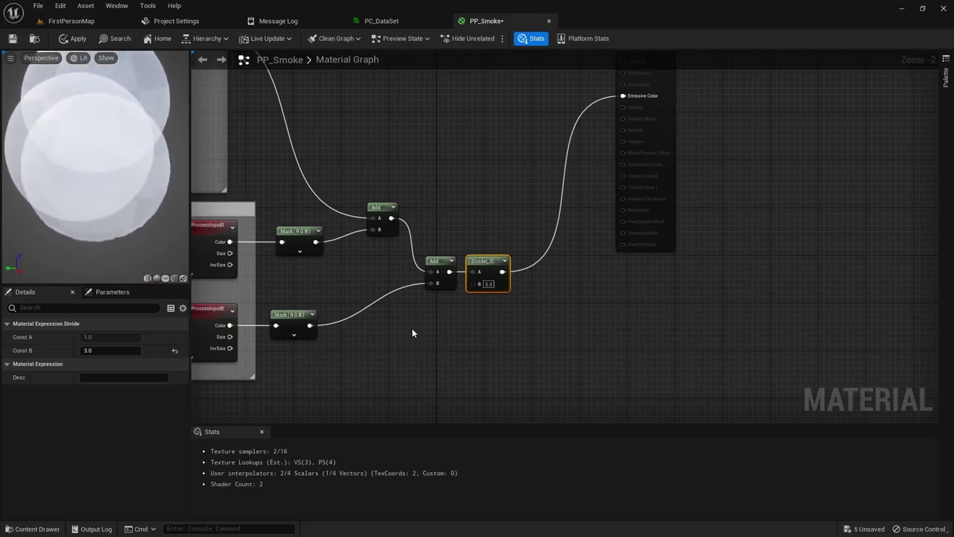
{"action": "right_click_drag", "start_coordinate": [411, 335], "coordinate": [439, 304]}
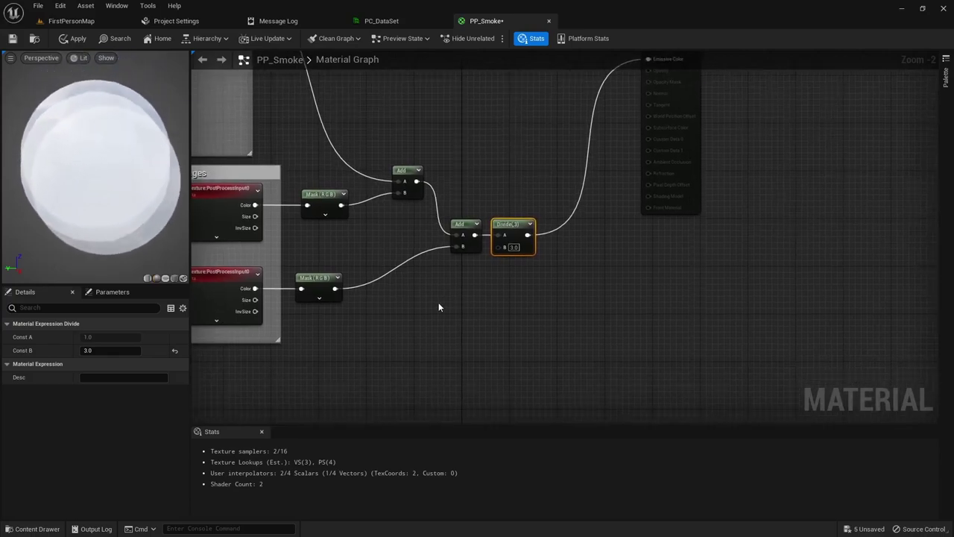
{"action": "scroll", "coordinate": [457, 319], "scroll_direction": "down", "scroll_amount": 1}
{"action": "right_click_drag", "start_coordinate": [383, 335], "coordinate": [541, 192]}
{"action": "right_click_drag", "start_coordinate": [396, 323], "coordinate": [522, 326]}
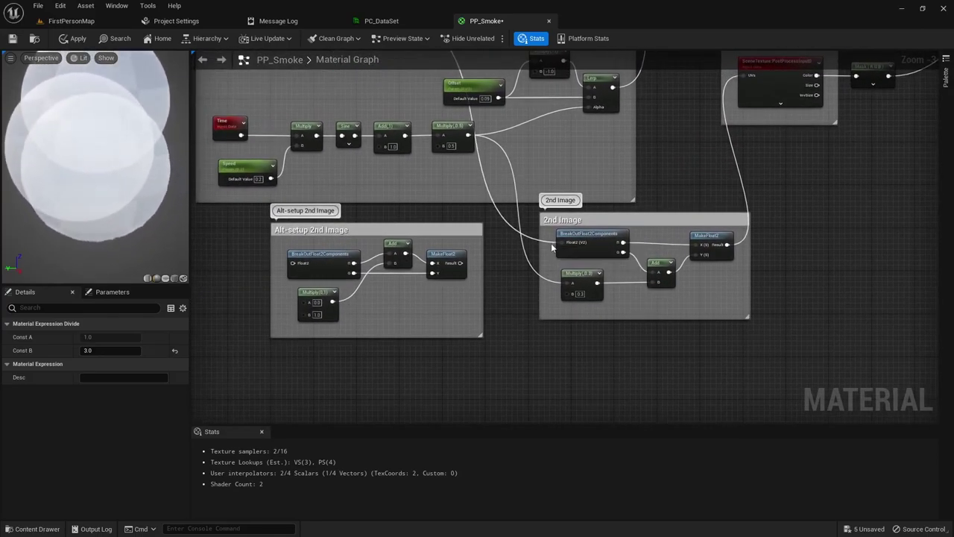
{"action": "left_click_drag", "start_coordinate": [553, 244], "coordinate": [293, 267], "text": "ctrl"}
{"action": "right_click", "coordinate": [290, 254]}
{"action": "left_click", "coordinate": [227, 293]}
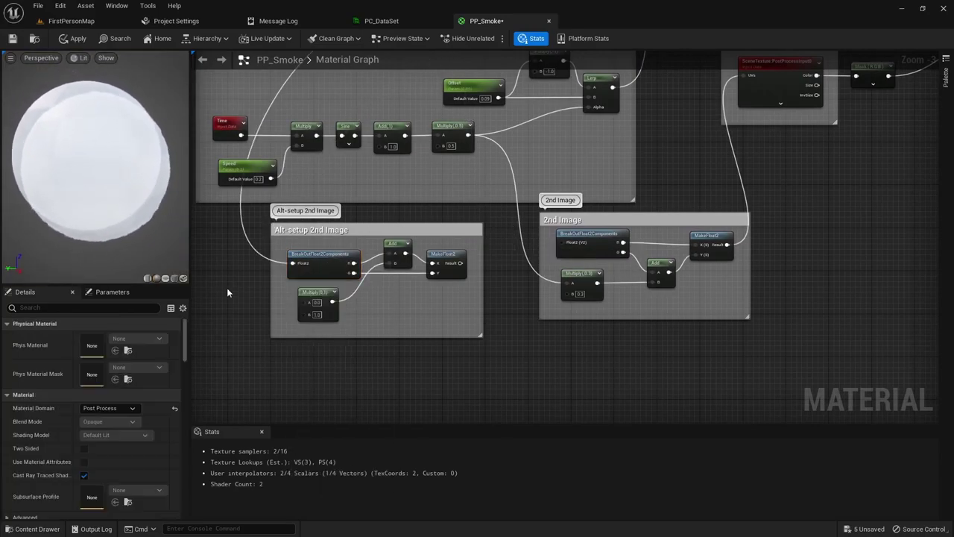
{"action": "left_click_drag", "start_coordinate": [557, 283], "coordinate": [564, 283]}
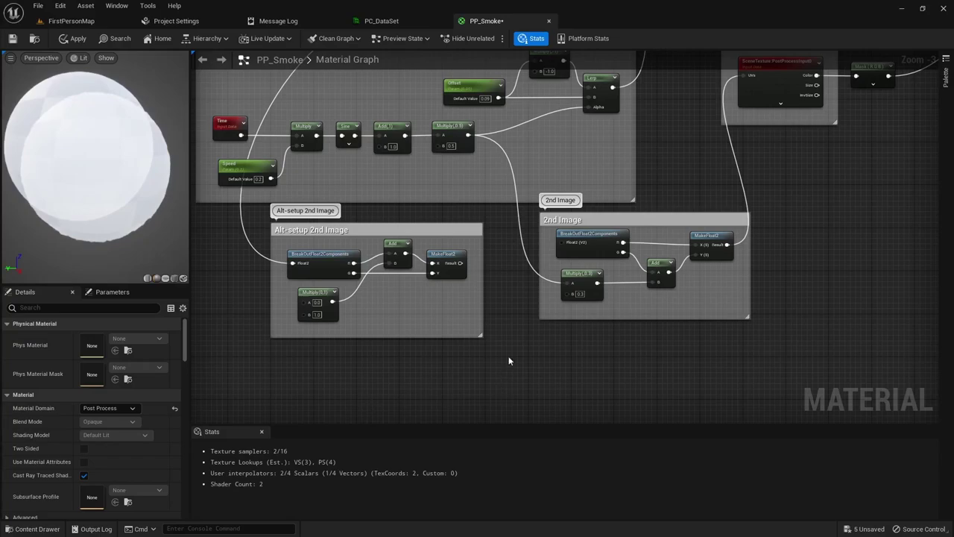
Reroute the 2nd Image Multiply's input to the Alt-setup Multiply, set its B to 0.3, and connect the Alt-setup MakeFloat2 to the lower SceneTexture's UVs.
{"action": "left_click_drag", "start_coordinate": [559, 285], "coordinate": [301, 303], "text": "ctrl"}
{"action": "left_click", "coordinate": [317, 313]}
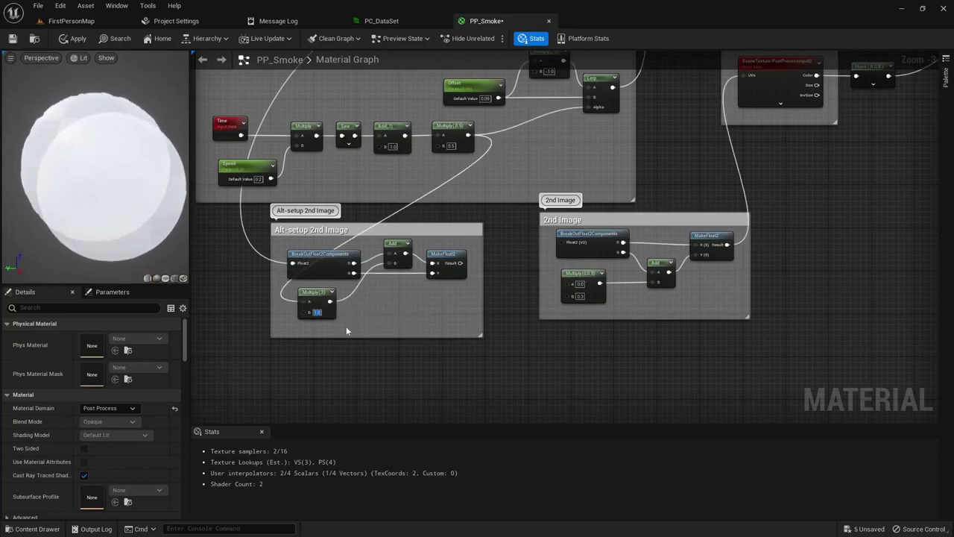
{"action": "type", "text": "0.3"}
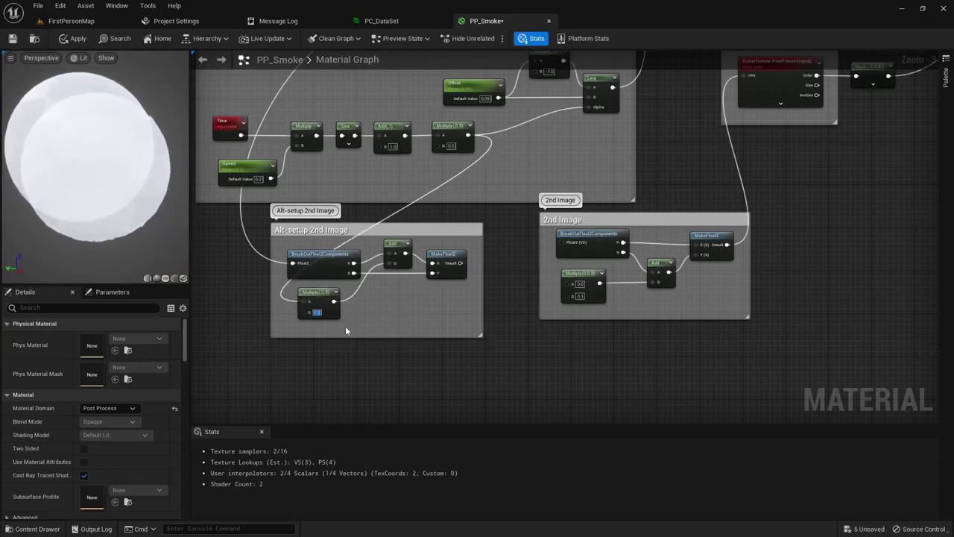
{"action": "right_click_drag", "start_coordinate": [576, 348], "coordinate": [446, 399]}
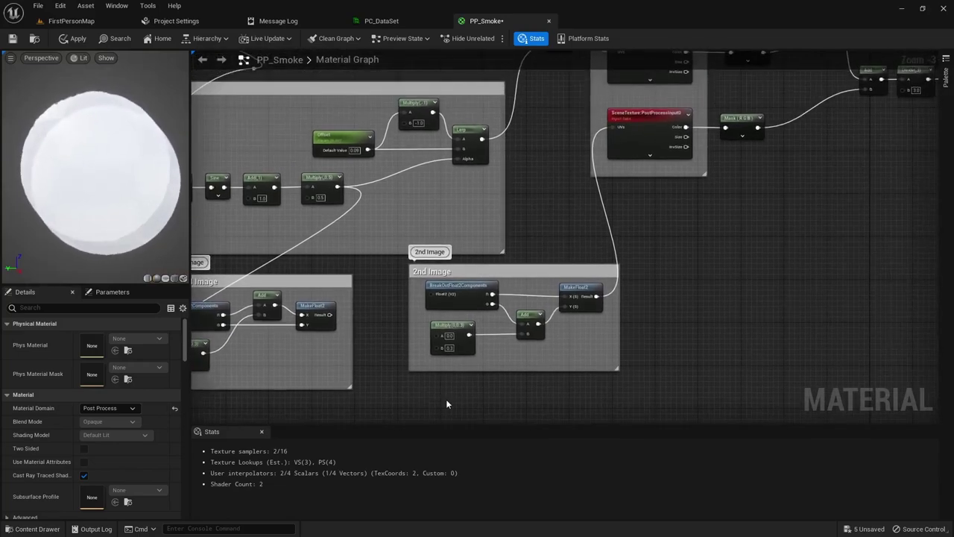
{"action": "left_click_drag", "start_coordinate": [330, 314], "coordinate": [611, 128]}
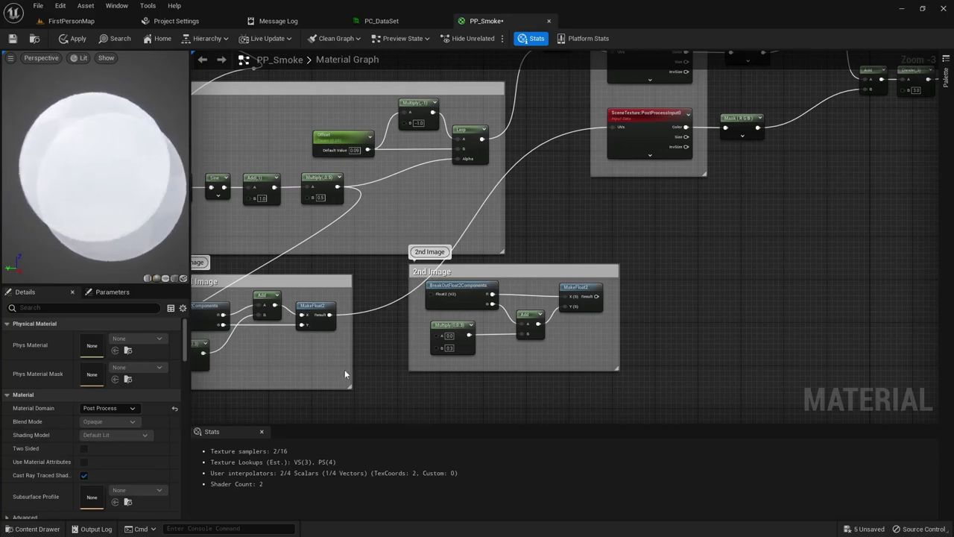
Move both Alt-setup input wires back to the 2nd Image nodes and connect the 2nd Image MakeFloat2 to the lower SceneTexture's UVs.
{"action": "right_click_drag", "start_coordinate": [397, 382], "coordinate": [484, 391]}
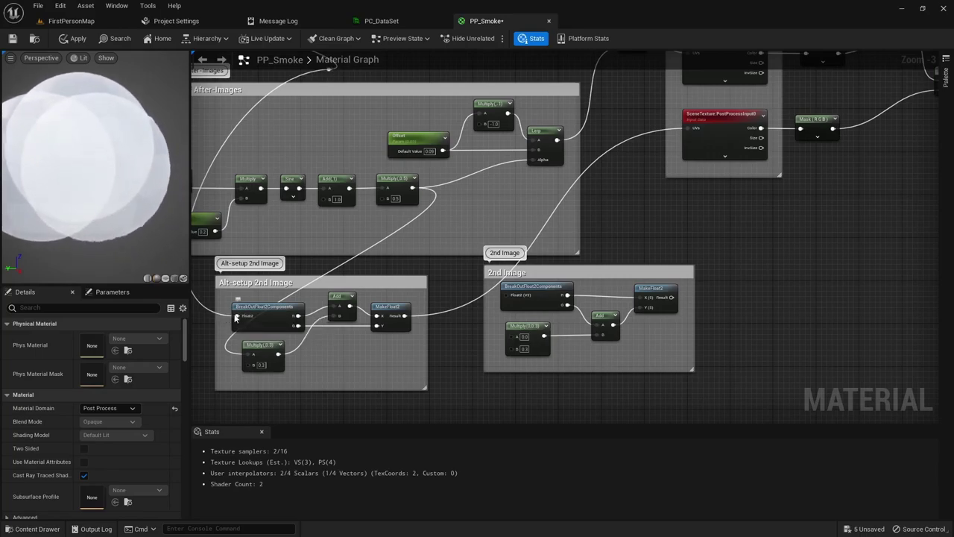
{"action": "left_click_drag", "start_coordinate": [232, 319], "coordinate": [502, 295], "text": "ctrl"}
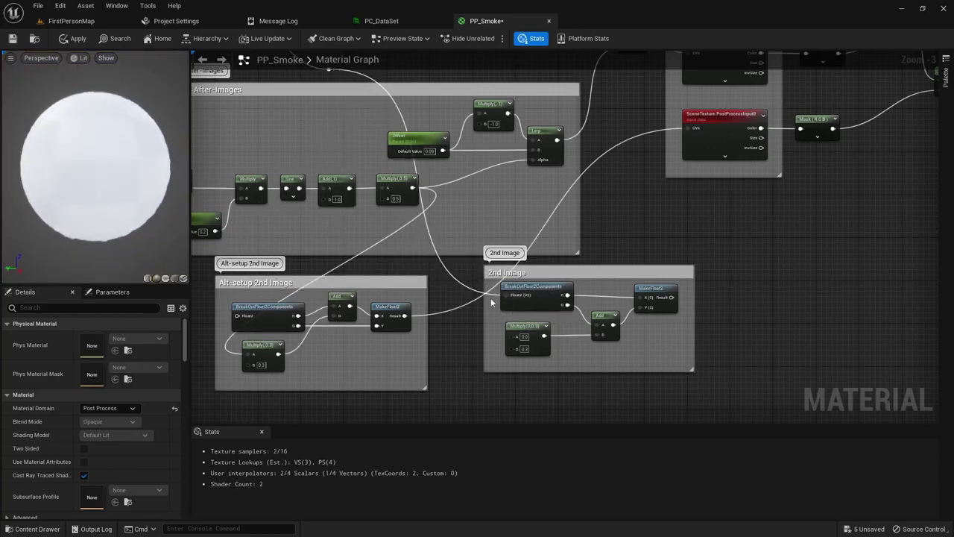
{"action": "left_click_drag", "start_coordinate": [239, 357], "coordinate": [510, 340], "text": "ctrl"}
{"action": "left_click_drag", "start_coordinate": [672, 296], "coordinate": [687, 128]}
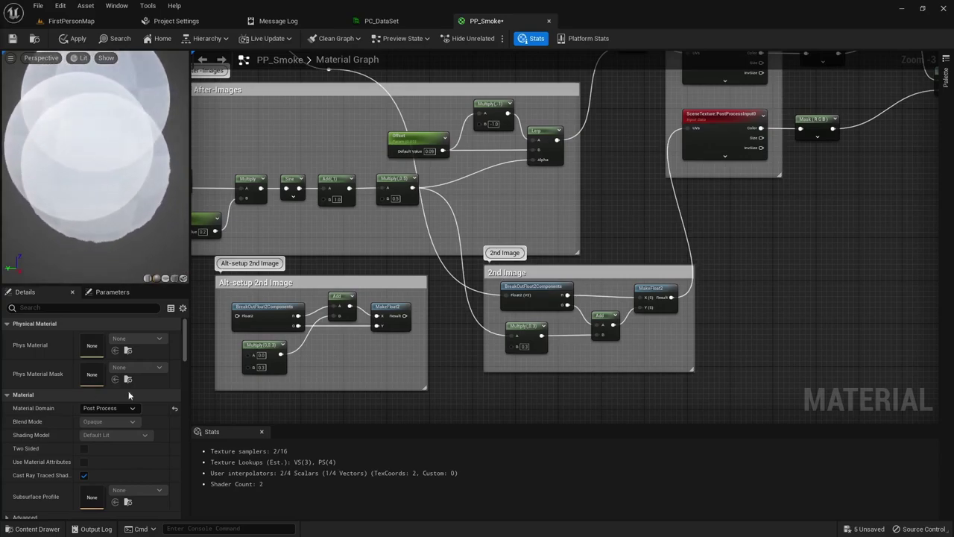
Reposition the PP_Smoke output node so its Emissive Color input lines up with the Divide node.
{"action": "right_click_drag", "start_coordinate": [779, 304], "coordinate": [385, 374]}
{"action": "right_click_drag", "start_coordinate": [647, 231], "coordinate": [384, 365]}
{"action": "right_click_drag", "start_coordinate": [401, 326], "coordinate": [420, 372]}
{"action": "left_click_drag", "start_coordinate": [494, 102], "coordinate": [588, 241]}
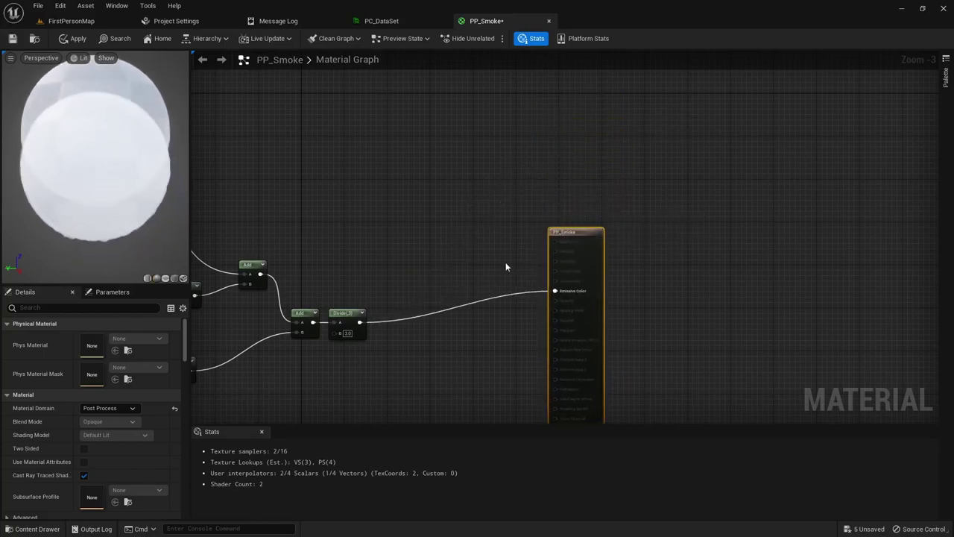
{"action": "right_click_drag", "start_coordinate": [431, 251], "coordinate": [445, 191]}
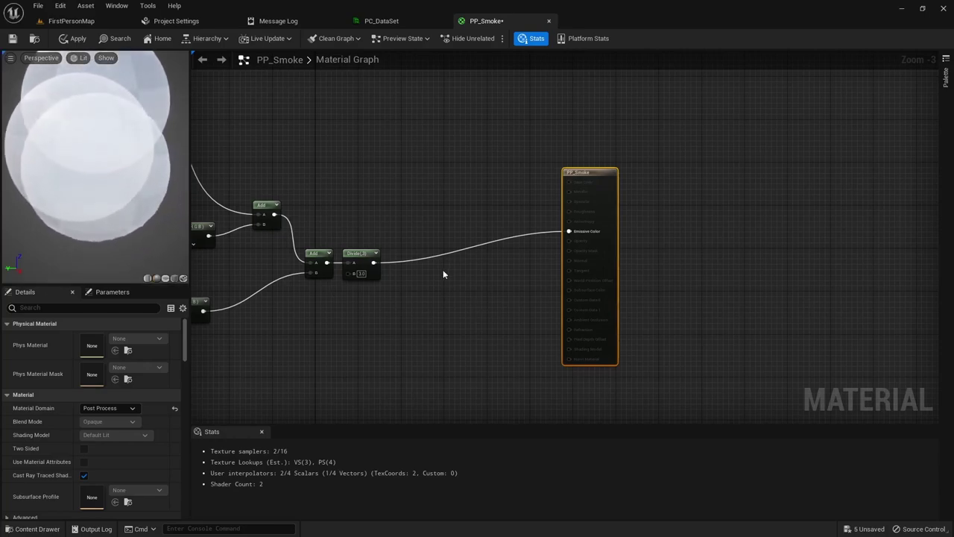
{"action": "left_click_drag", "start_coordinate": [581, 172], "coordinate": [602, 204]}
{"action": "left_click", "coordinate": [439, 330]}
Find GizmoTexture in the Engine content and place it as a Texture Sample below the Add and Divide nodes.
{"action": "right_click_drag", "start_coordinate": [439, 330], "coordinate": [455, 265]}
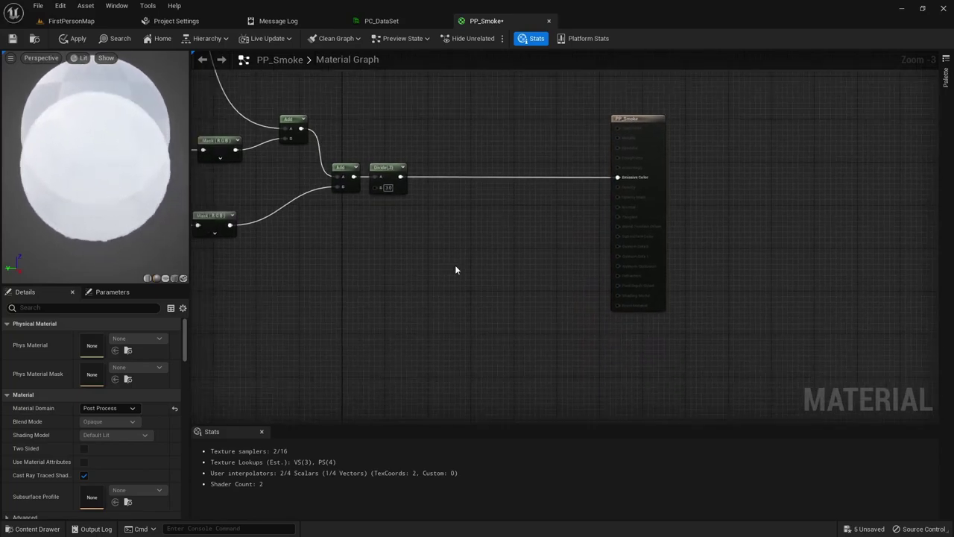
{"action": "key", "text": "ctrl+space"}
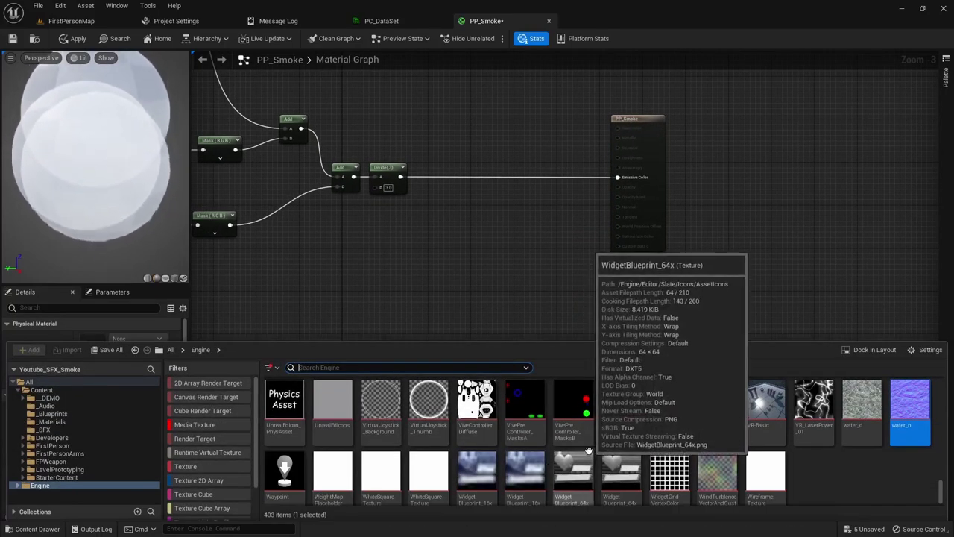
{"action": "scroll", "coordinate": [727, 433], "scroll_direction": "up", "scroll_amount": 10}
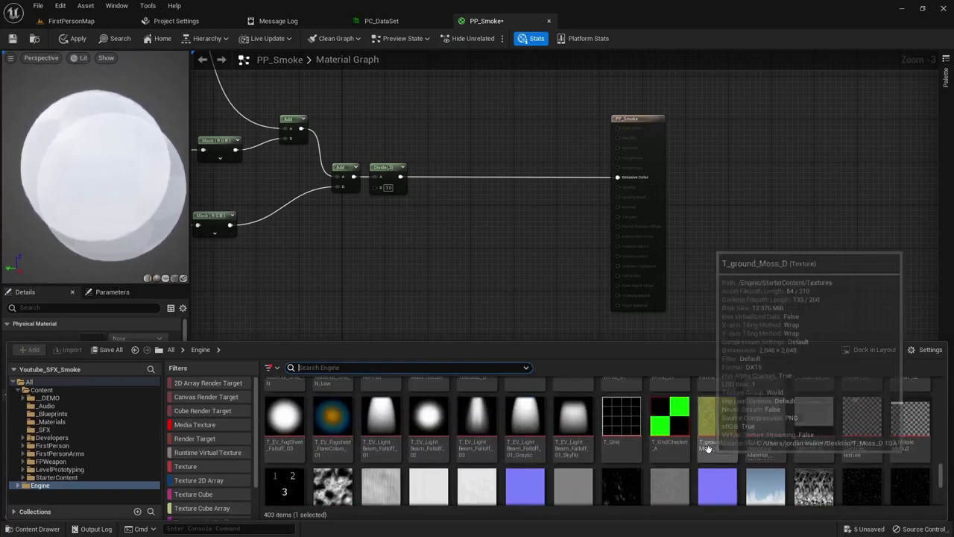
{"action": "scroll", "coordinate": [703, 447], "scroll_direction": "up", "scroll_amount": 10}
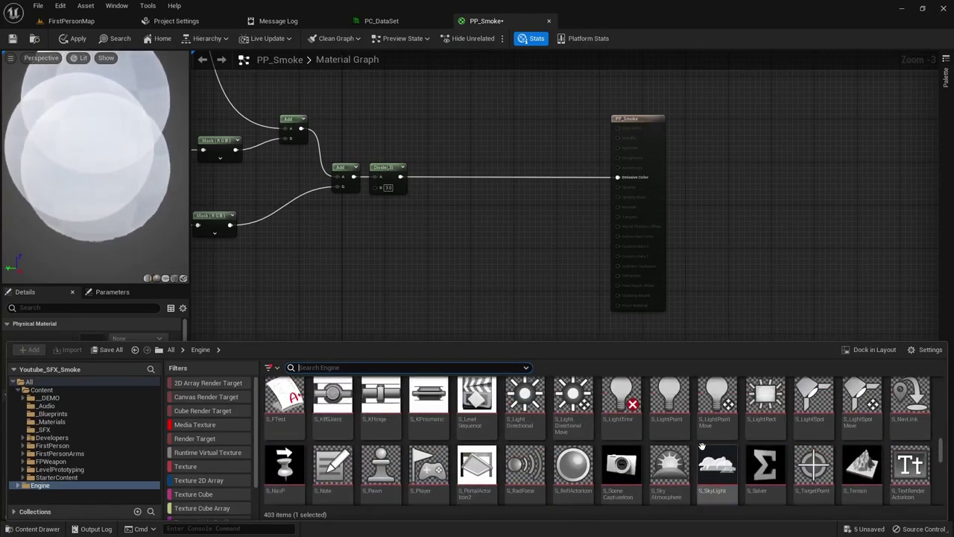
{"action": "scroll", "coordinate": [702, 445], "scroll_direction": "up", "scroll_amount": 10}
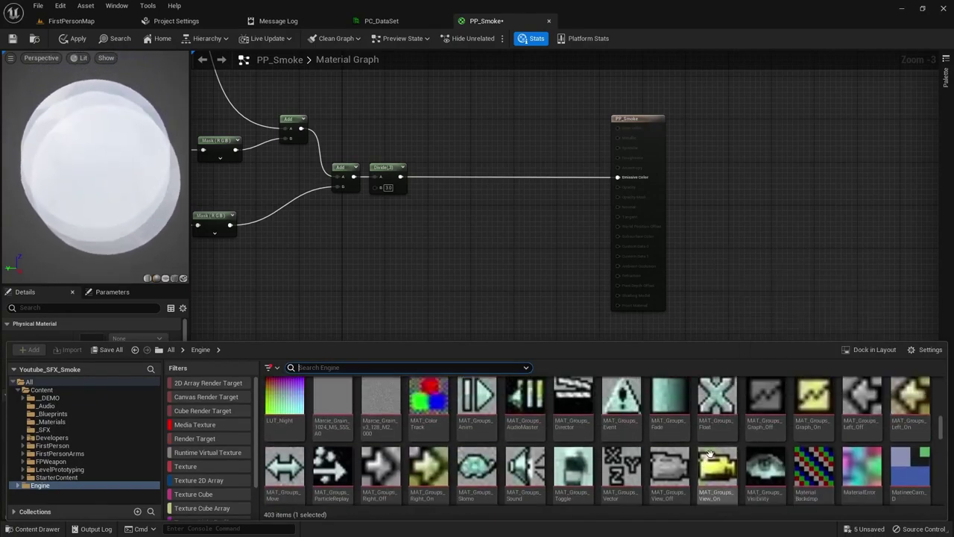
{"action": "scroll", "coordinate": [708, 462], "scroll_direction": "up", "scroll_amount": 10}
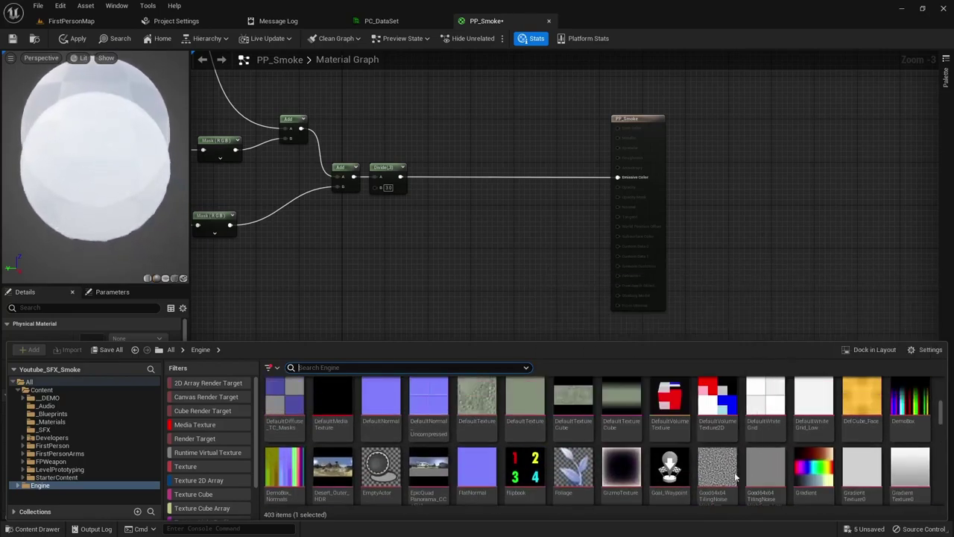
{"action": "left_click", "coordinate": [624, 470]}
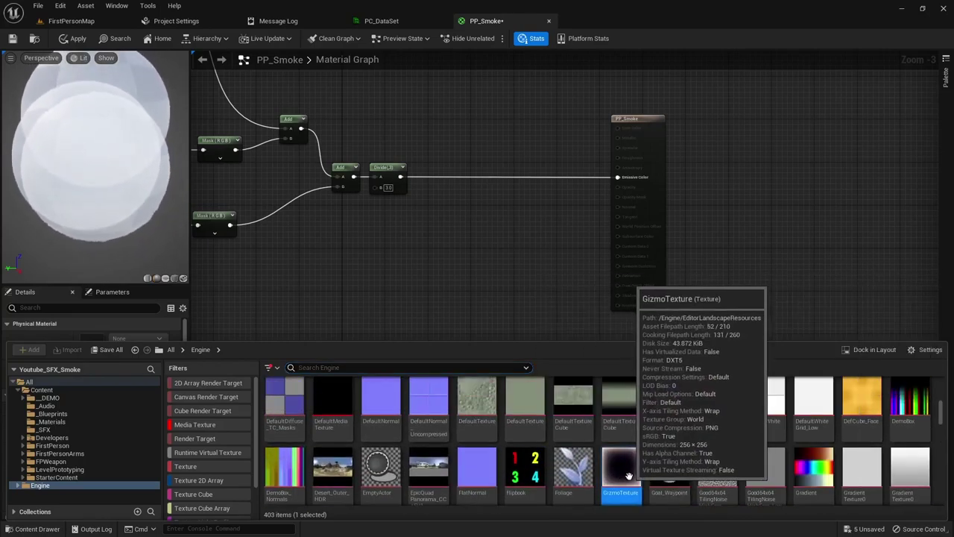
{"action": "left_click_drag", "start_coordinate": [627, 476], "coordinate": [355, 261]}
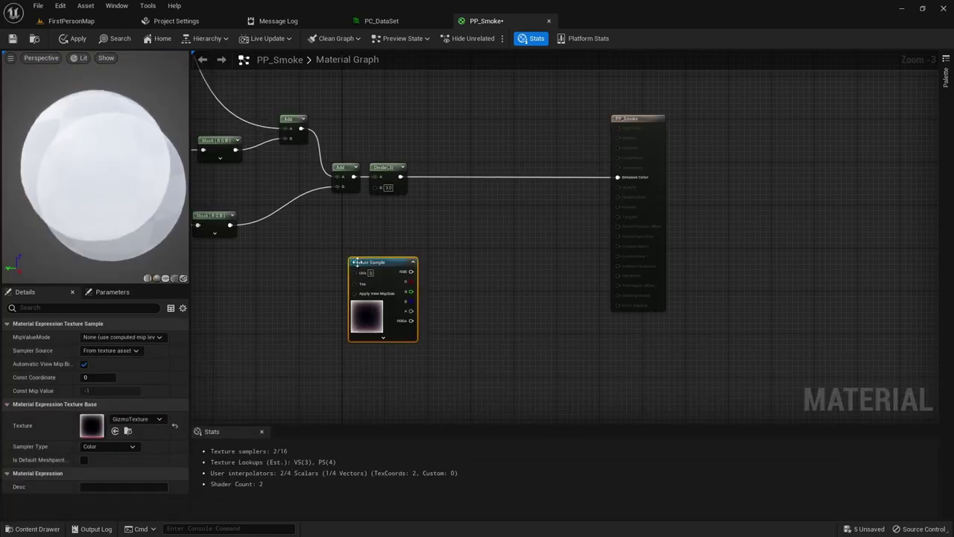
{"action": "right_click_drag", "start_coordinate": [427, 355], "coordinate": [442, 288]}
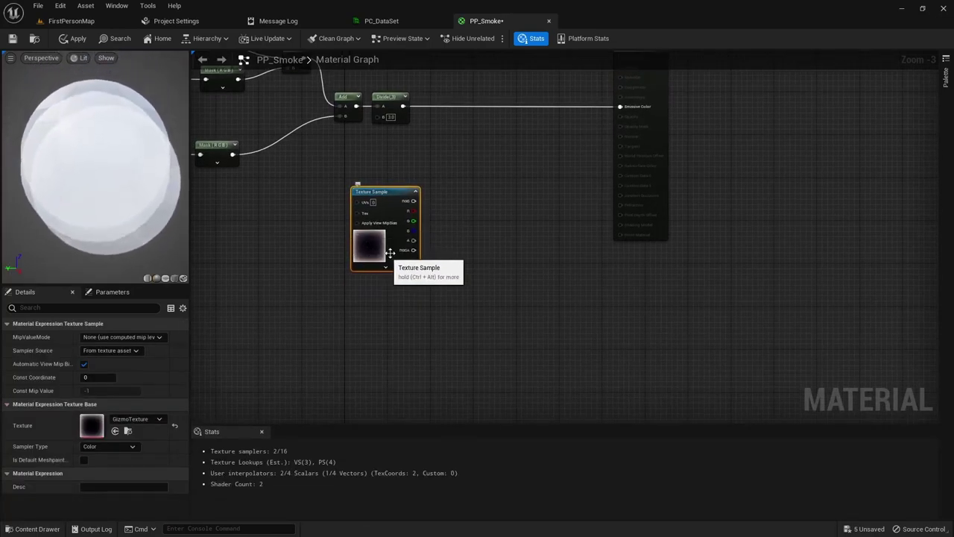
{"action": "left_click_drag", "start_coordinate": [397, 198], "coordinate": [374, 217]}
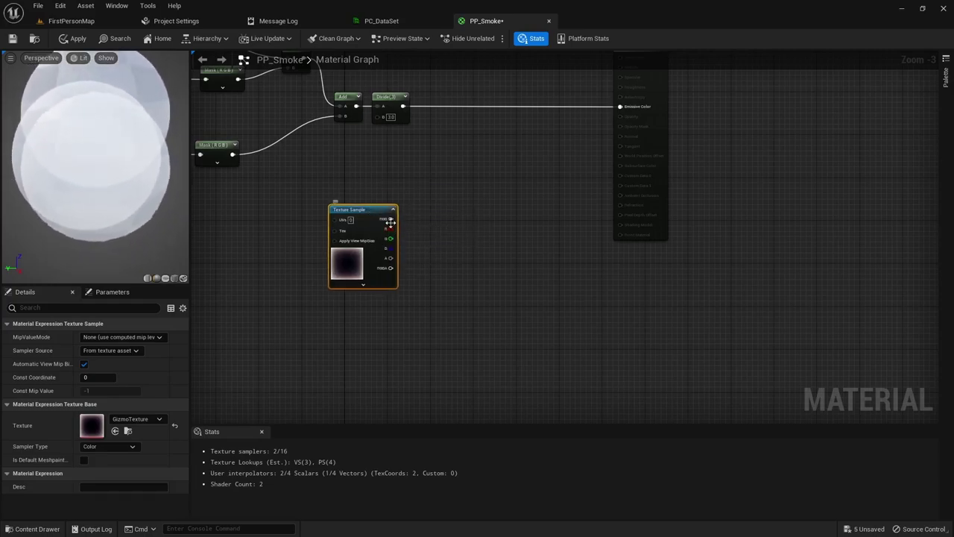
Add a OneMinus node to the Texture Sample's R output and align it beside that output.
{"action": "left_click_drag", "start_coordinate": [386, 229], "coordinate": [425, 226]}
{"action": "type", "text": "onem"}
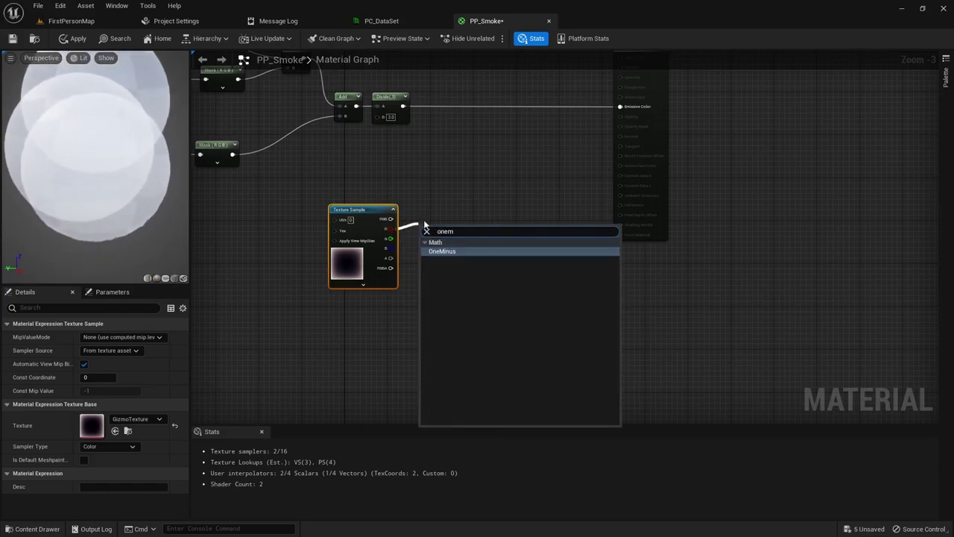
{"action": "left_click", "coordinate": [447, 251]}
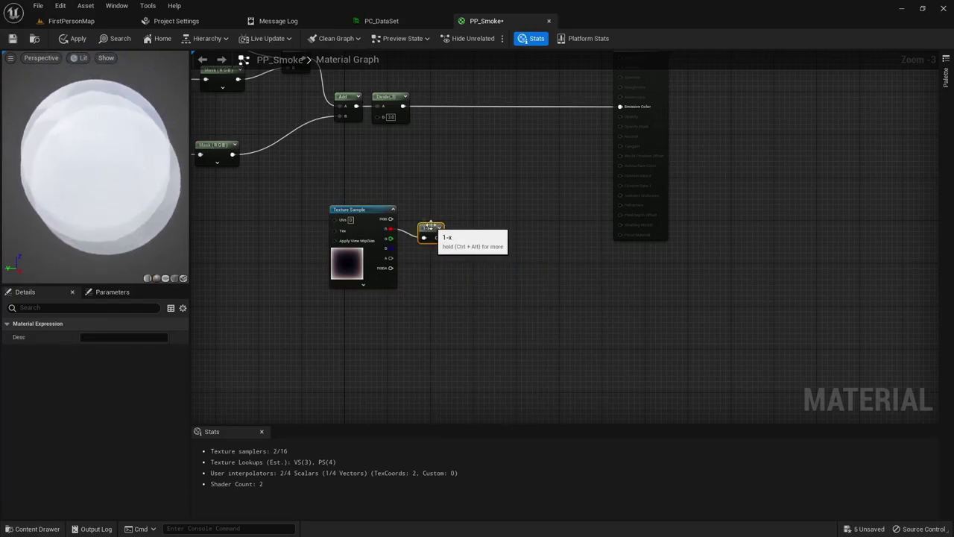
{"action": "left_click_drag", "start_coordinate": [430, 230], "coordinate": [432, 222]}
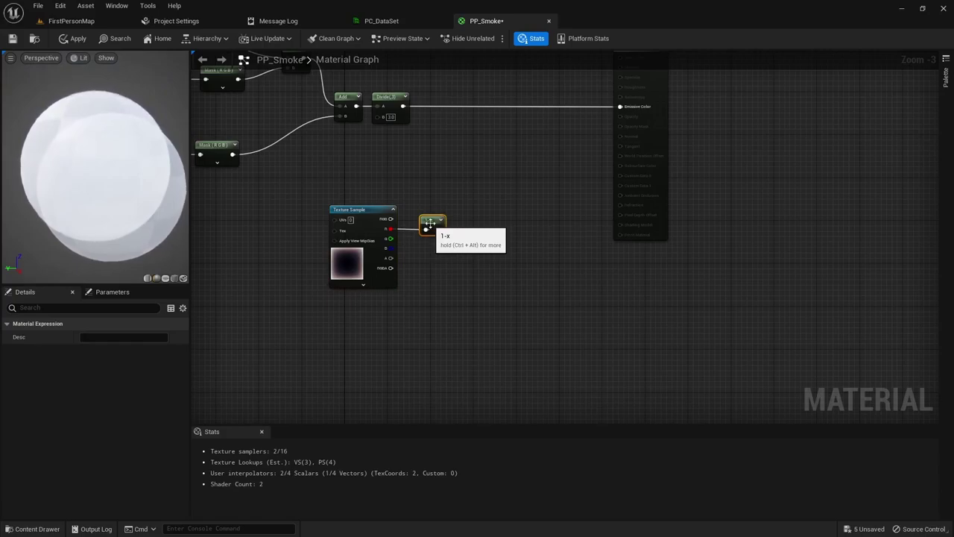
Multiply the Divide result (A) by the OneMinus output (B) with a new Multiply node feeding PP_Smoke's Emissive Color.
{"action": "left_click", "coordinate": [477, 192]}
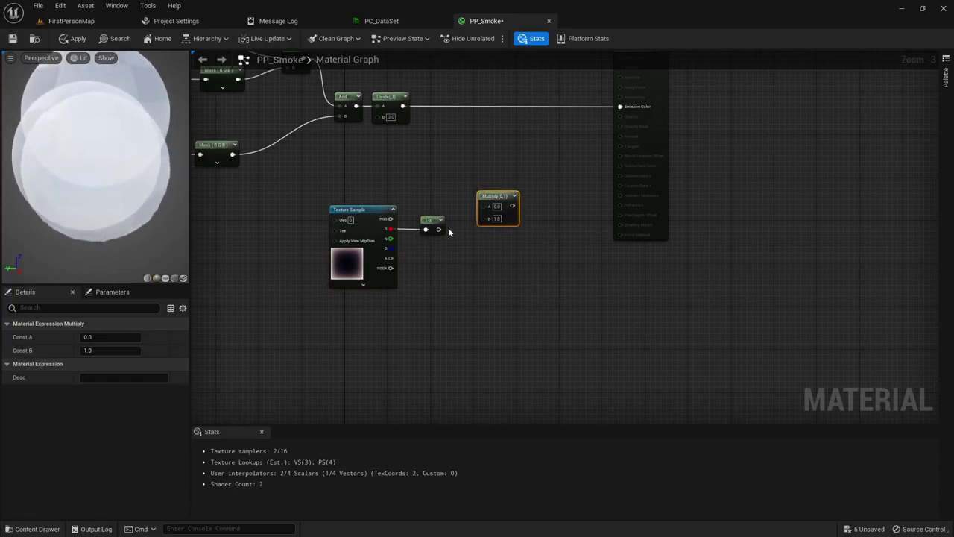
{"action": "left_click_drag", "start_coordinate": [439, 233], "coordinate": [486, 218]}
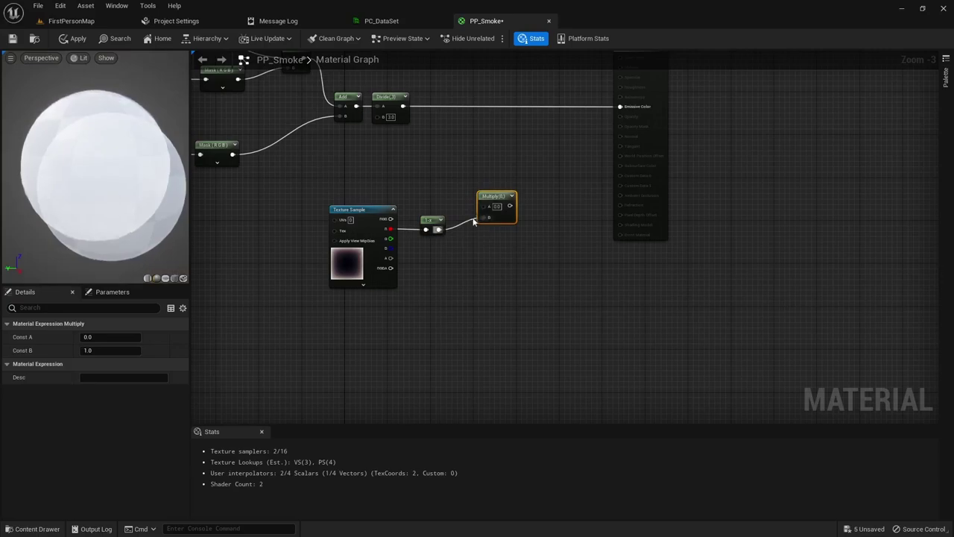
{"action": "left_click_drag", "start_coordinate": [403, 106], "coordinate": [489, 206]}
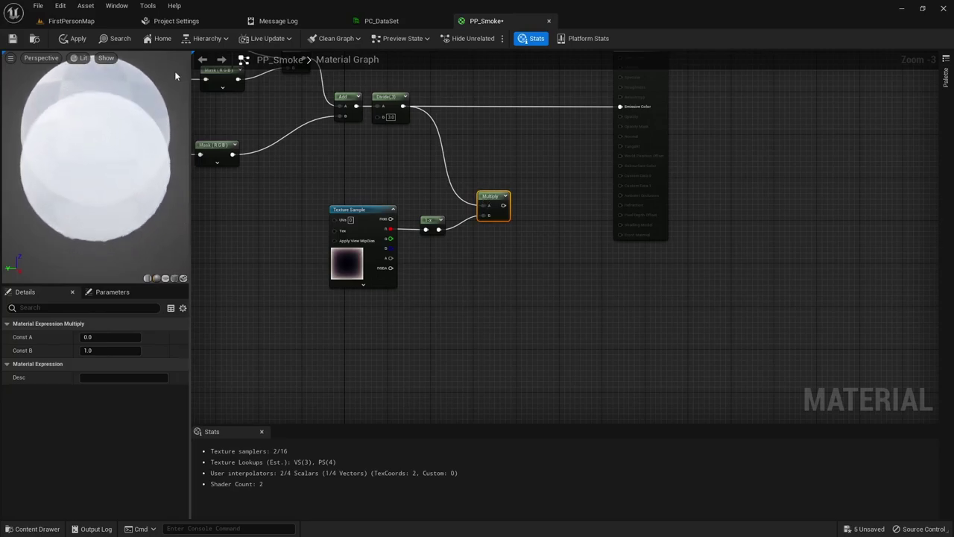
{"action": "left_click_drag", "start_coordinate": [504, 205], "coordinate": [621, 110]}
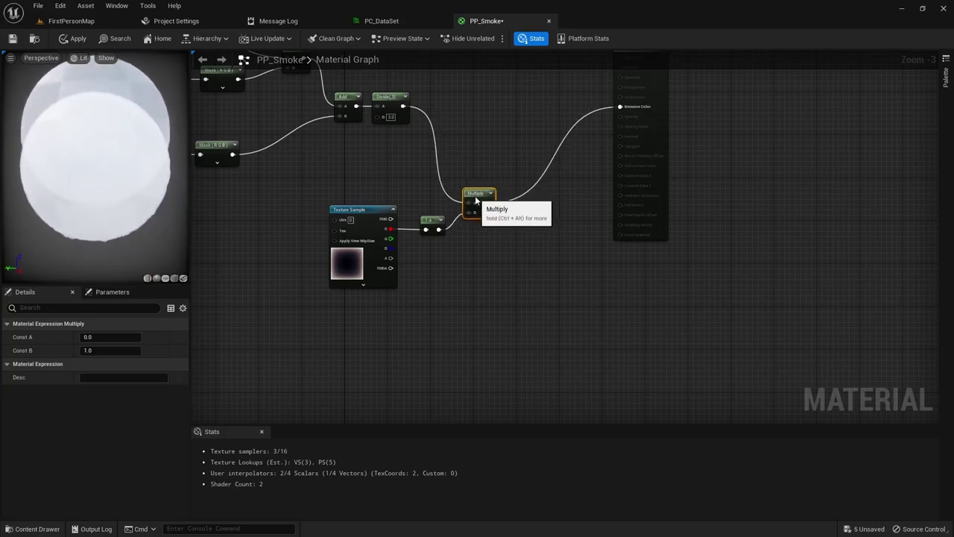
{"action": "left_click_drag", "start_coordinate": [487, 198], "coordinate": [472, 195]}
Group the GizmoTexture sample, OneMinus and Multiply nodes in a comment box titled "Border Darken".
{"action": "left_click_drag", "start_coordinate": [321, 187], "coordinate": [495, 301]}
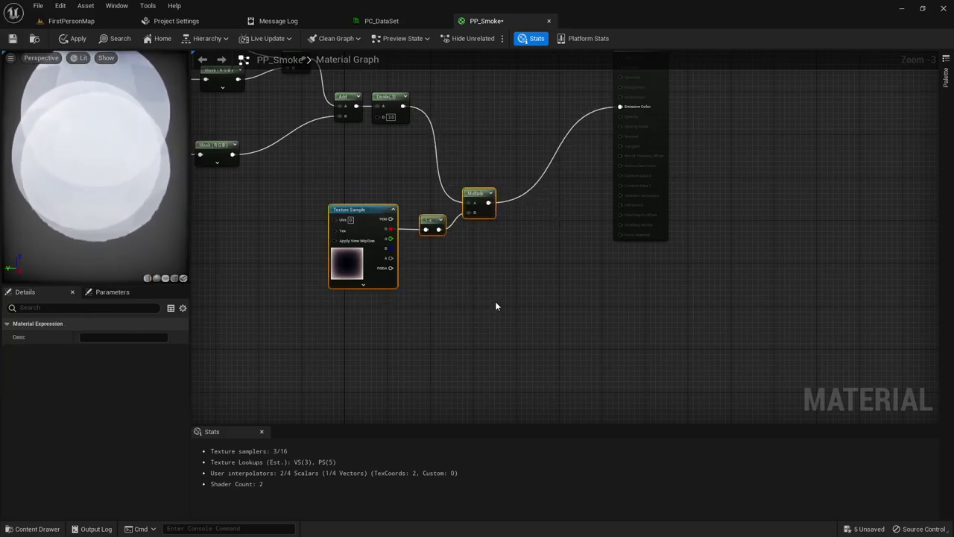
{"action": "type", "text": "c"}
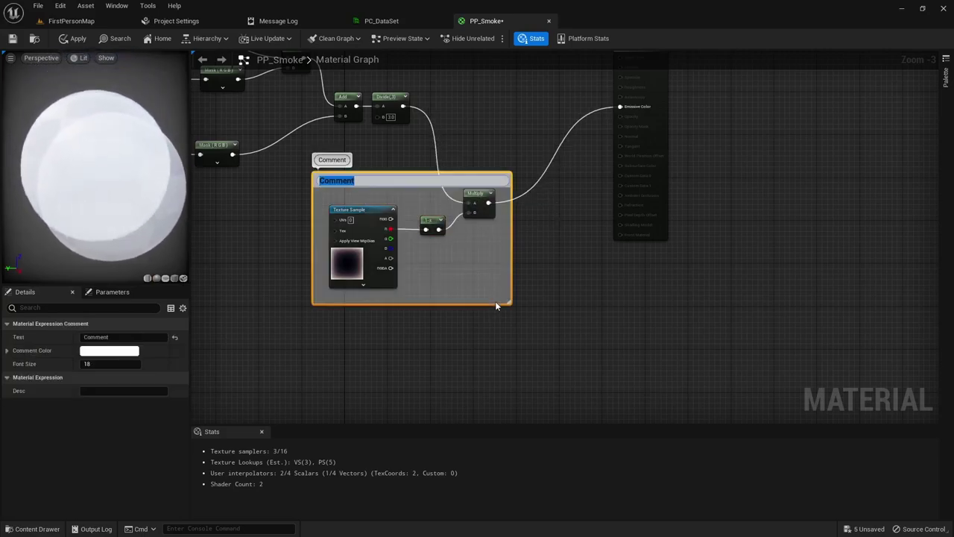
{"action": "type", "text": "Border Darken"}
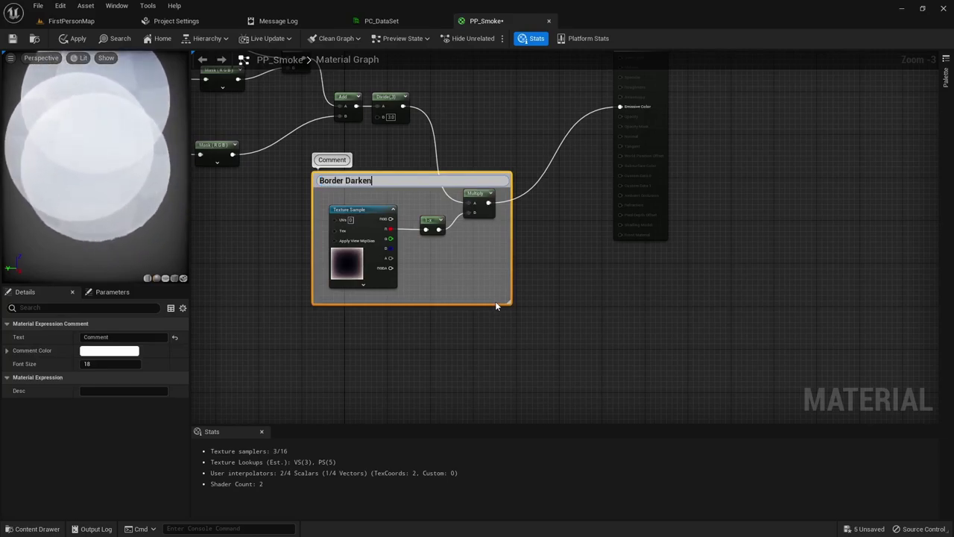
{"action": "key", "text": "Return"}
{"action": "left_click", "coordinate": [389, 370]}
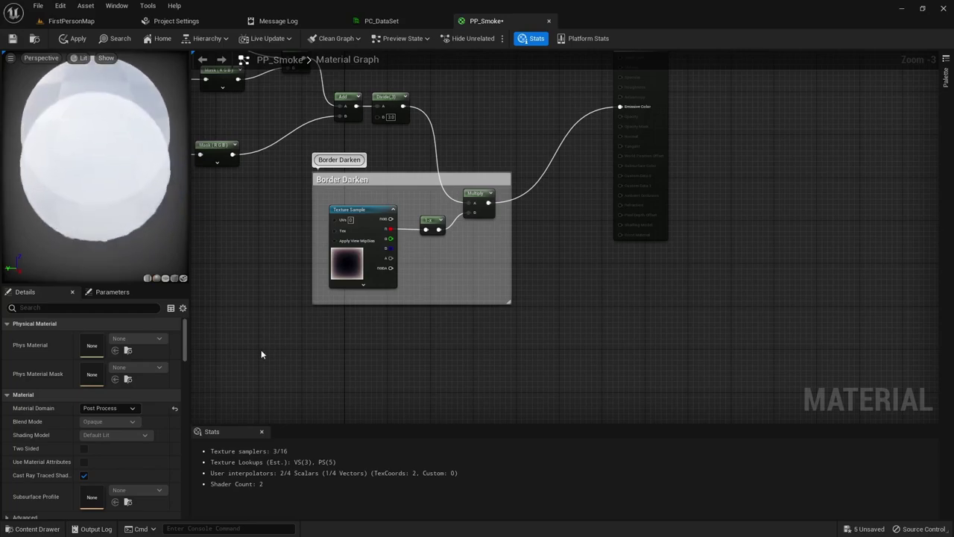
Move the PP_Smoke output node farther from the Border Darken group to make room for more nodes.
{"action": "right_click_drag", "start_coordinate": [354, 338], "coordinate": [404, 380]}
{"action": "scroll", "coordinate": [404, 381], "scroll_direction": "down", "scroll_amount": 2}
{"action": "right_click_drag", "start_coordinate": [283, 320], "coordinate": [395, 336]}
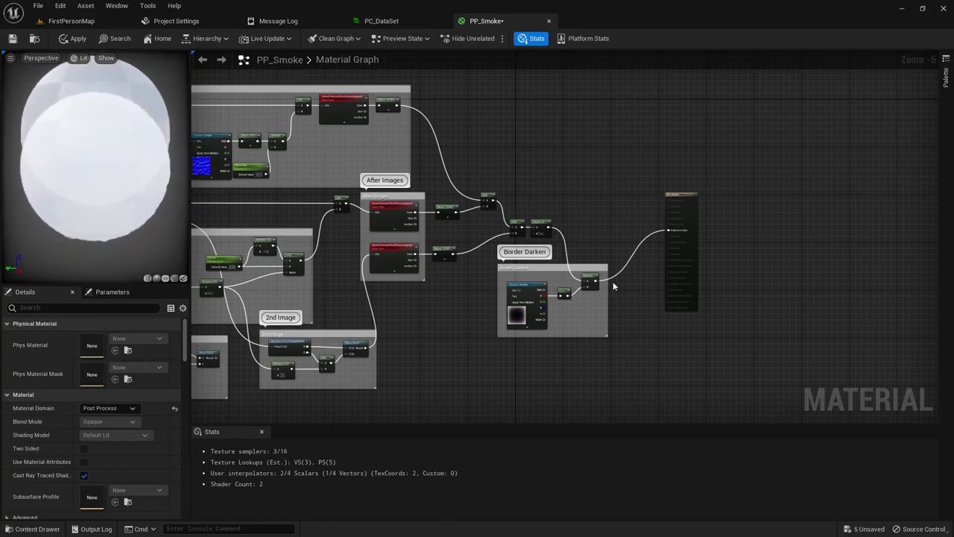
{"action": "left_click_drag", "start_coordinate": [680, 198], "coordinate": [754, 198]}
Add a SceneTexture node above the wire to Emissive Color and set its Scene Texture Id to PostProcessInput0.
{"action": "right_click_drag", "start_coordinate": [660, 192], "coordinate": [385, 247]}
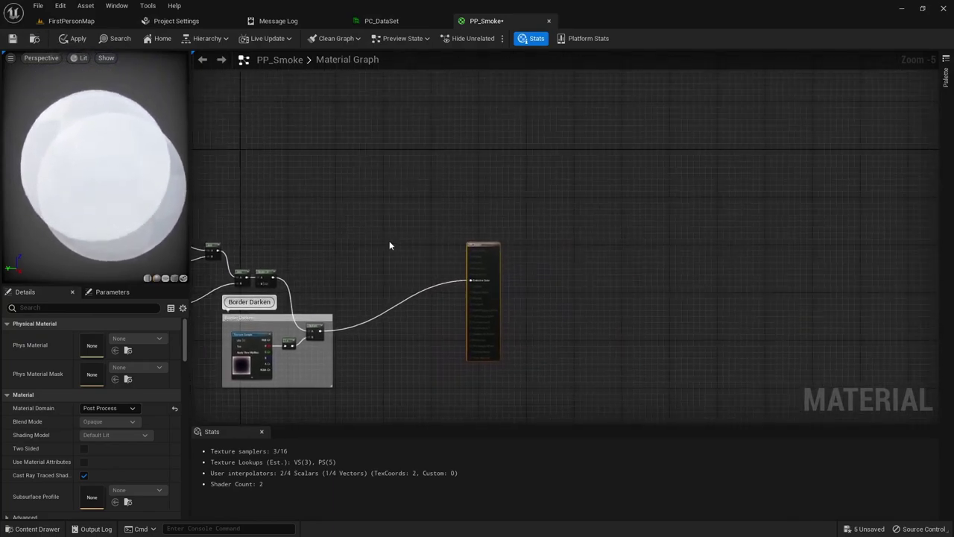
{"action": "scroll", "coordinate": [405, 206], "scroll_direction": "up", "scroll_amount": 3}
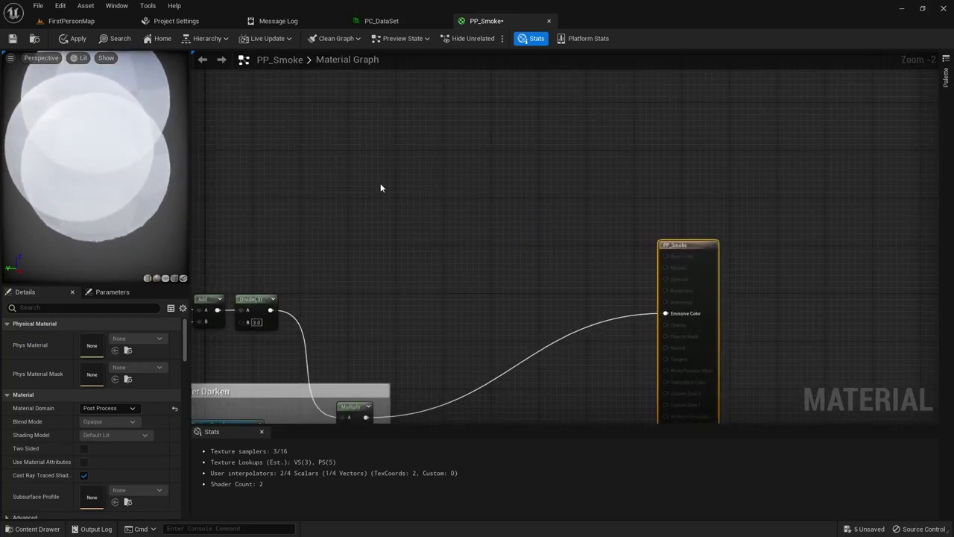
{"action": "right_click", "coordinate": [384, 198]}
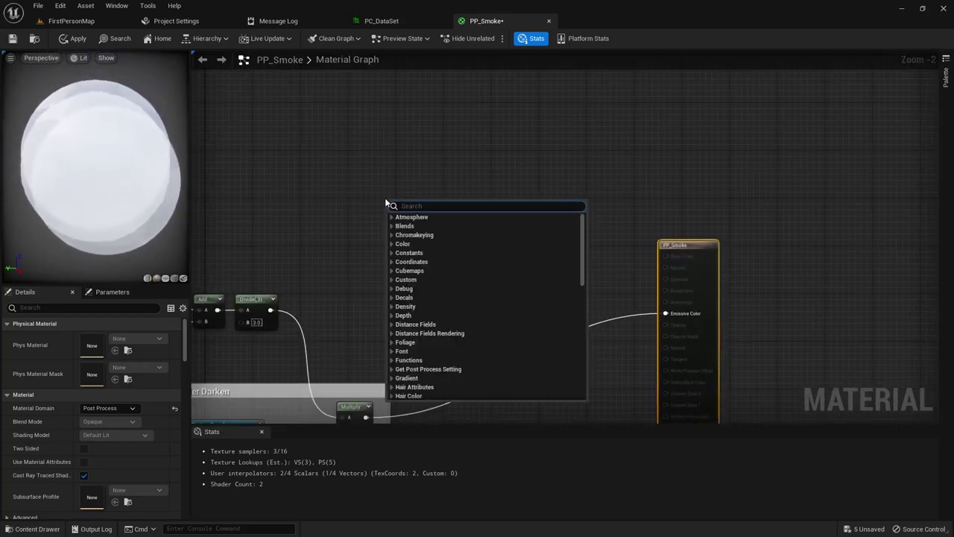
{"action": "type", "text": "scenetex"}
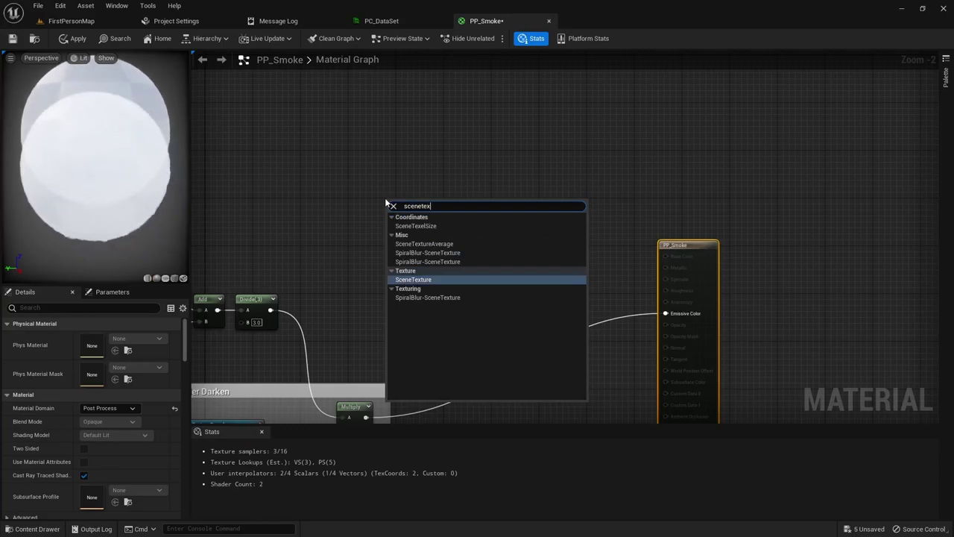
{"action": "left_click", "coordinate": [414, 279]}
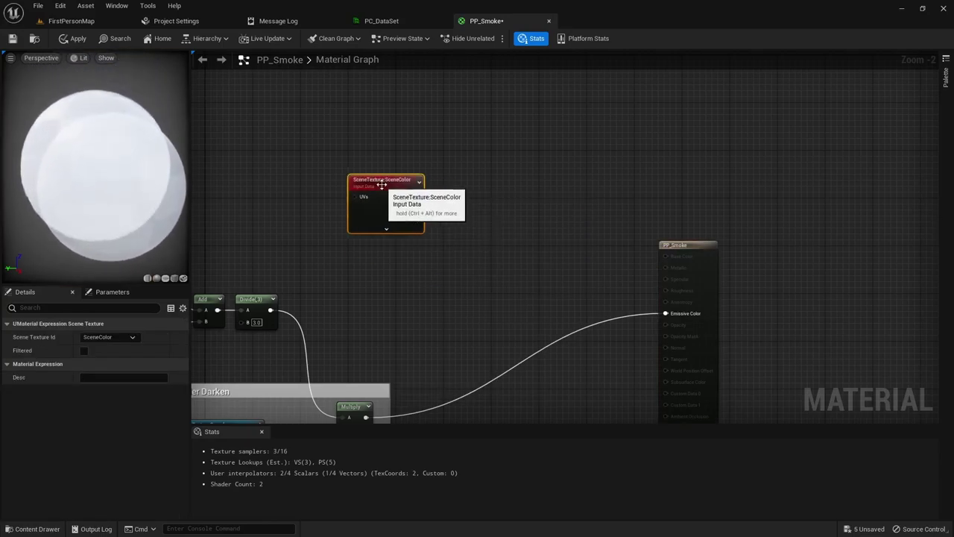
{"action": "left_click", "coordinate": [111, 336]}
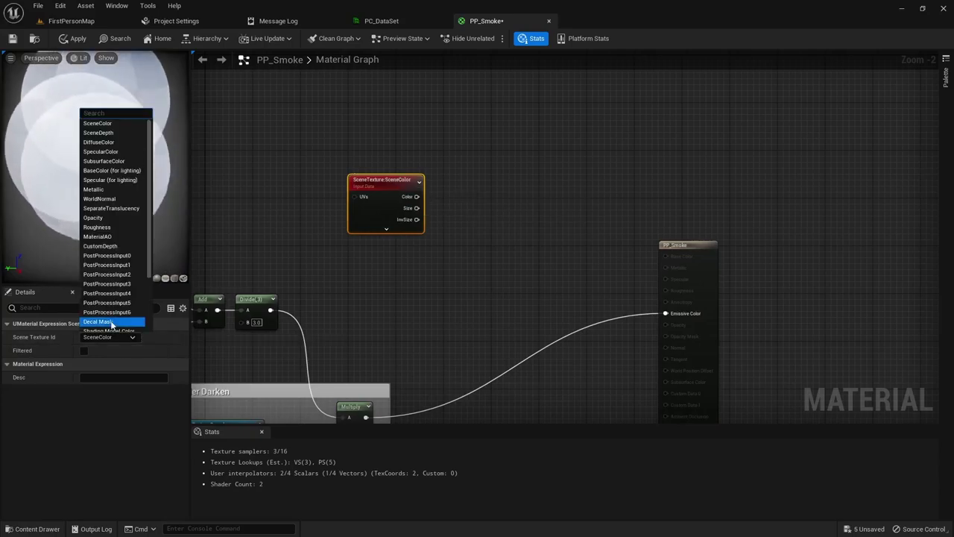
{"action": "left_click", "coordinate": [109, 256]}
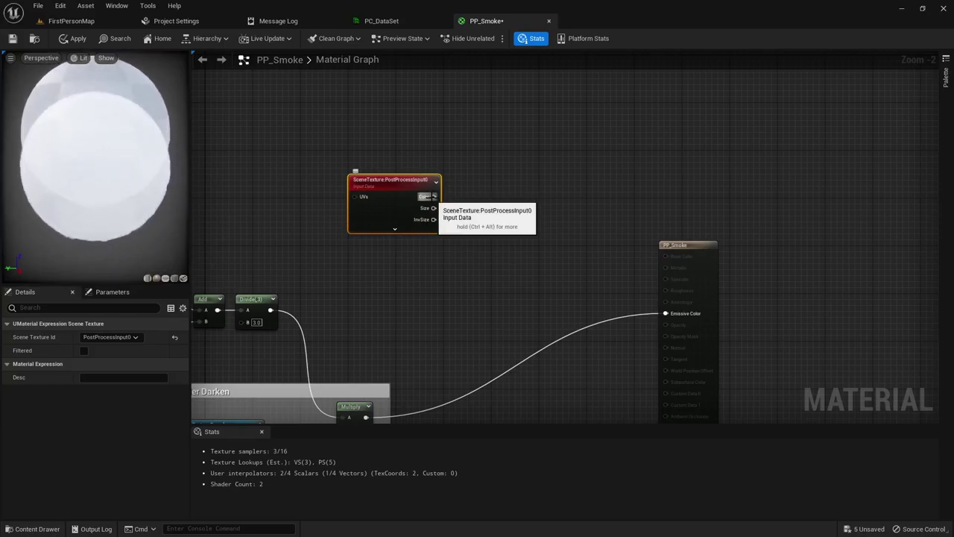
Attach a ComponentMask to the new SceneTexture's Color output and enable its B channel alongside R and G.
{"action": "left_click_drag", "start_coordinate": [433, 196], "coordinate": [462, 194]}
{"action": "type", "text": "mask"}
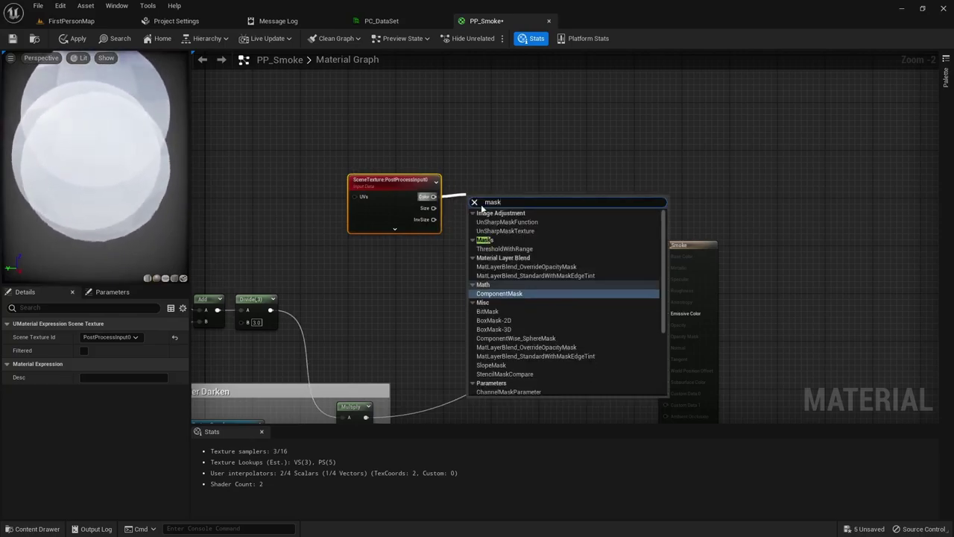
{"action": "left_click", "coordinate": [504, 293]}
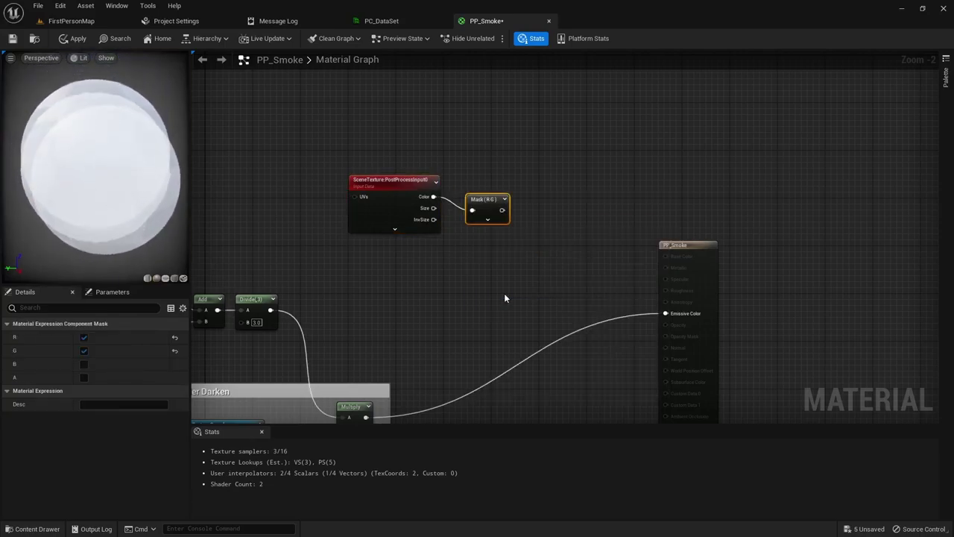
{"action": "left_click", "coordinate": [487, 218]}
{"action": "left_click", "coordinate": [486, 246]}
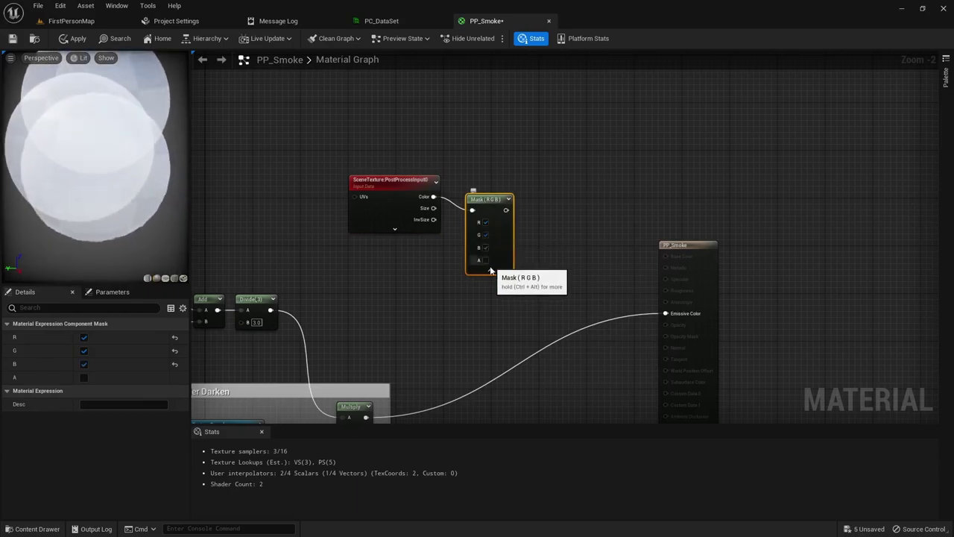
{"action": "left_click", "coordinate": [490, 268]}
{"action": "left_click", "coordinate": [559, 204]}
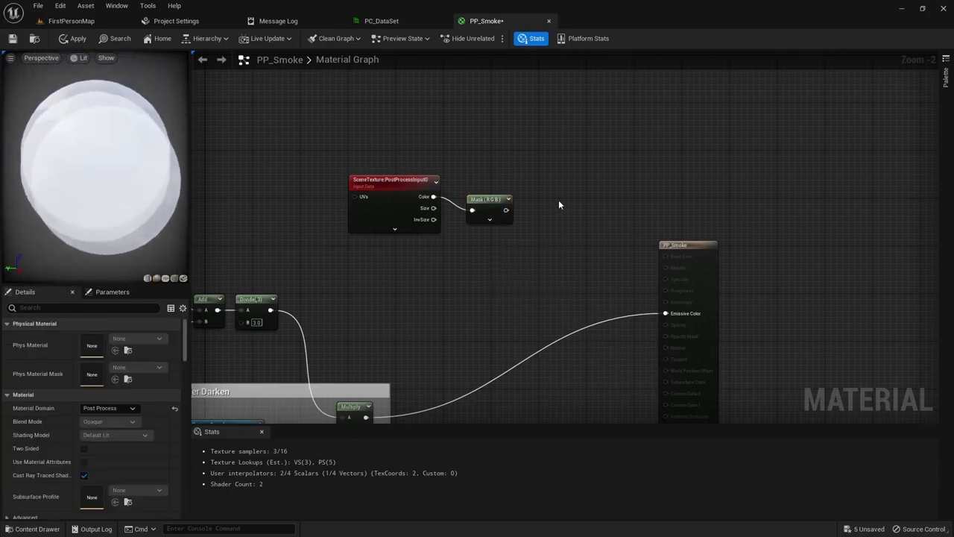
Add a Lerp node with the new RGB mask connected to A and the Border Darken Multiply output to B.
{"action": "left_click", "coordinate": [543, 206]}
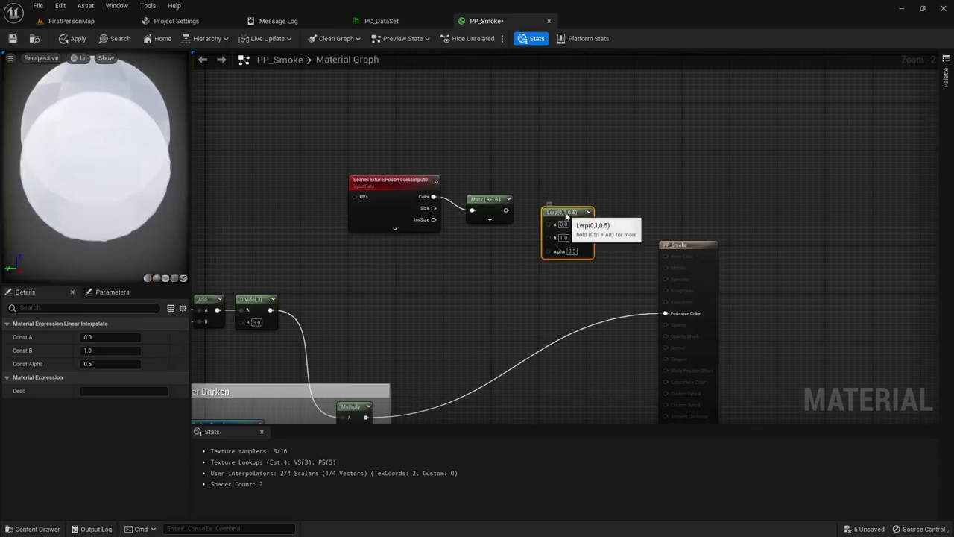
{"action": "left_click_drag", "start_coordinate": [506, 209], "coordinate": [550, 221]}
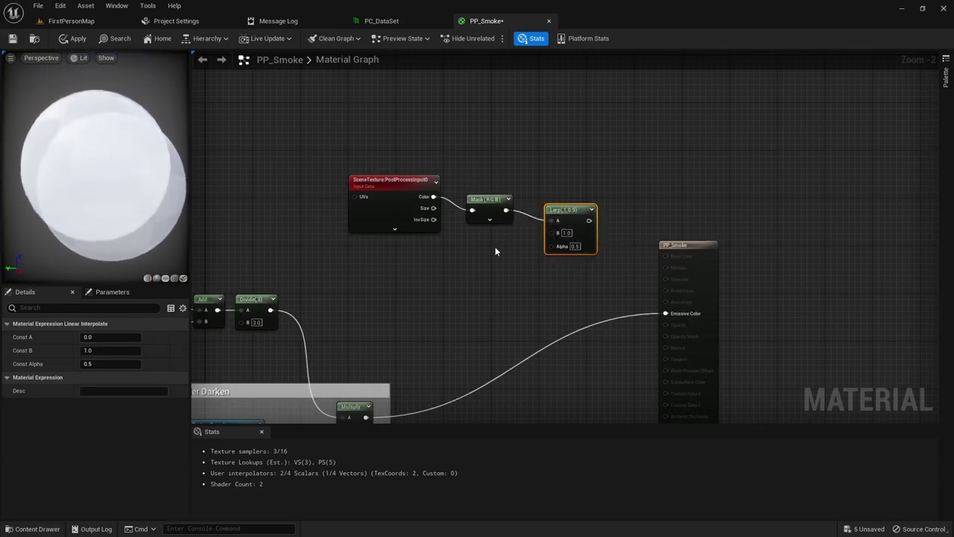
{"action": "right_click_drag", "start_coordinate": [527, 388], "coordinate": [497, 235]}
{"action": "left_click_drag", "start_coordinate": [377, 334], "coordinate": [562, 149]}
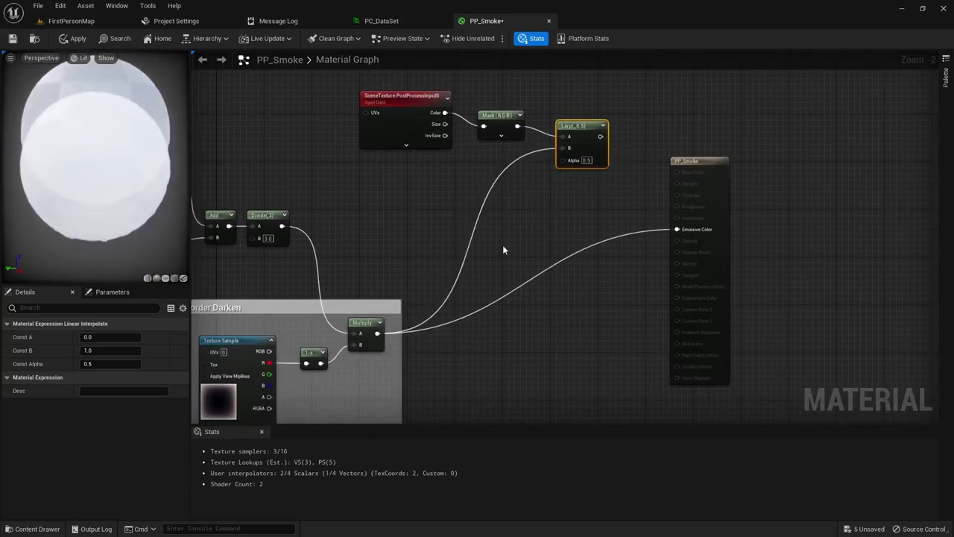
Add a CollectionParameter node below the new SceneTexture using PC_DataSet's Alpha parameter, and check that parameter in the collection asset.
{"action": "right_click", "coordinate": [516, 196]}
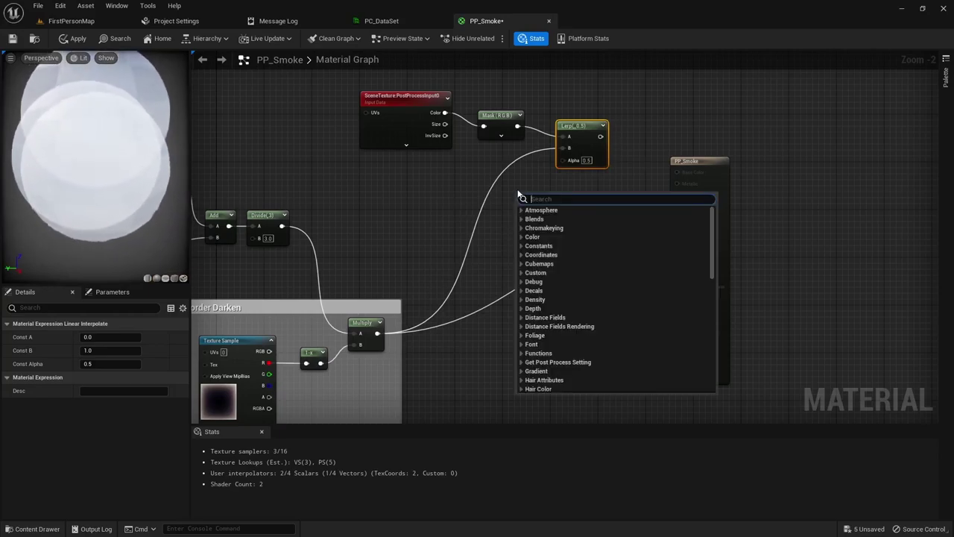
{"action": "type", "text": "collect"}
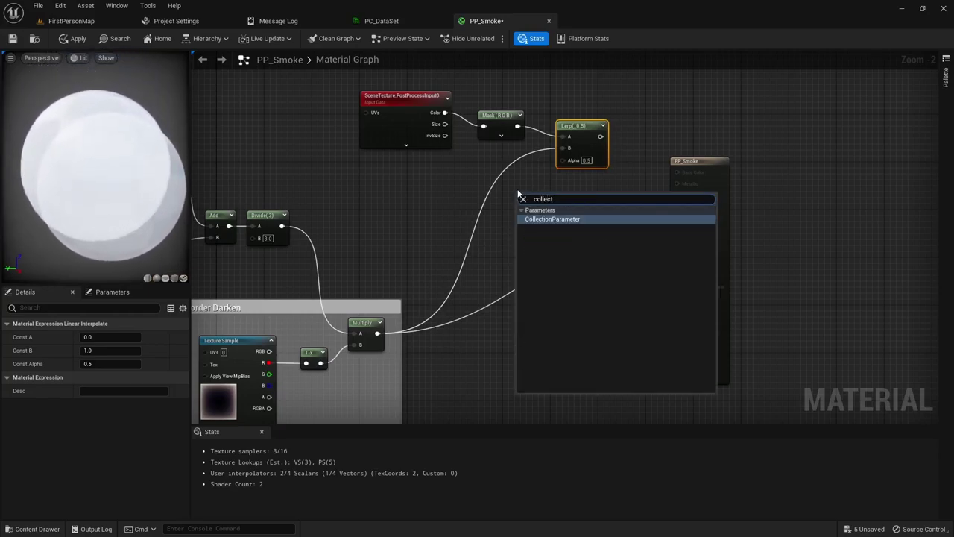
{"action": "left_click", "coordinate": [550, 218]}
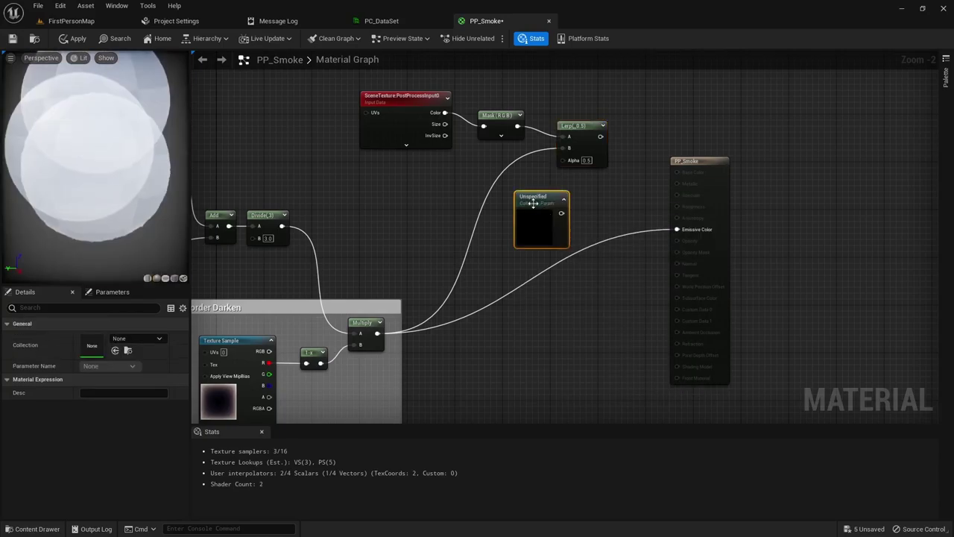
{"action": "left_click_drag", "start_coordinate": [522, 203], "coordinate": [450, 174]}
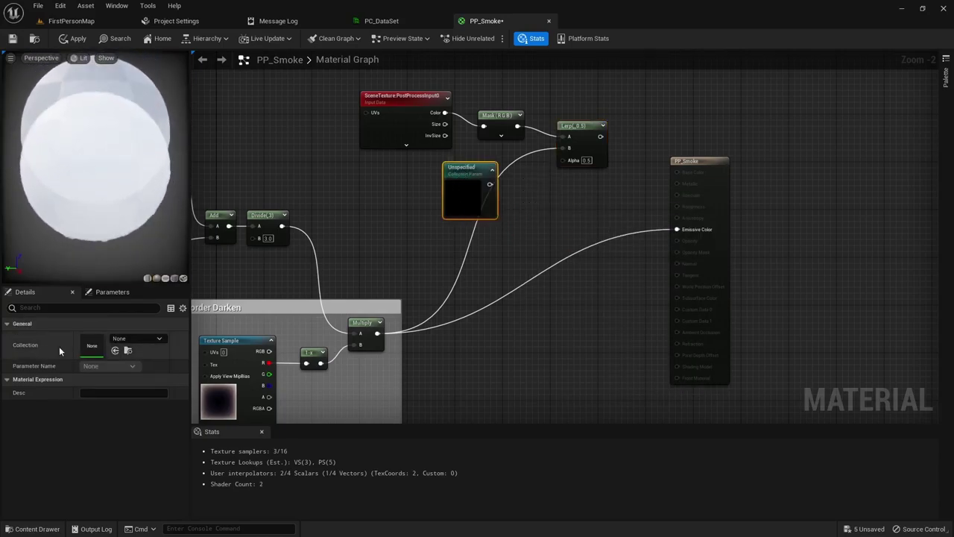
{"action": "left_click", "coordinate": [158, 339]}
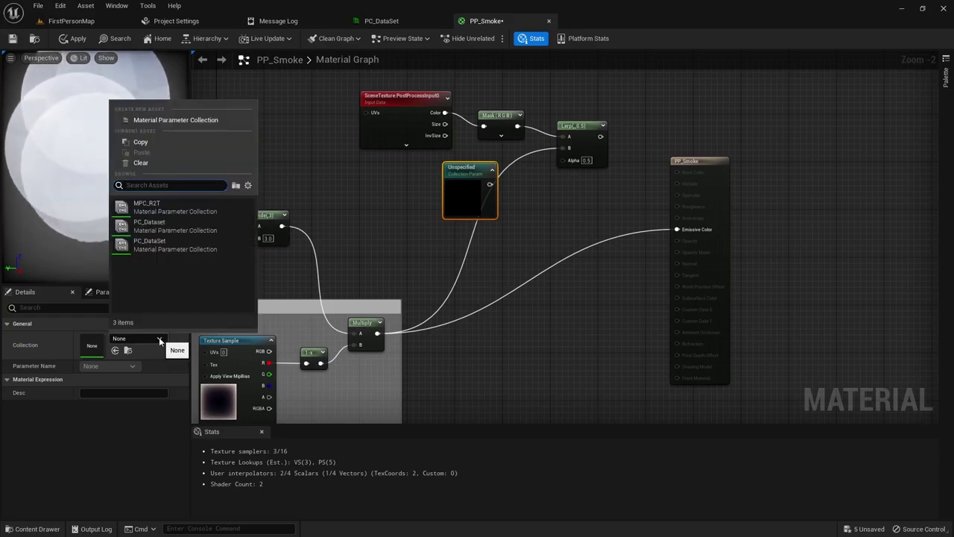
{"action": "left_click", "coordinate": [161, 245]}
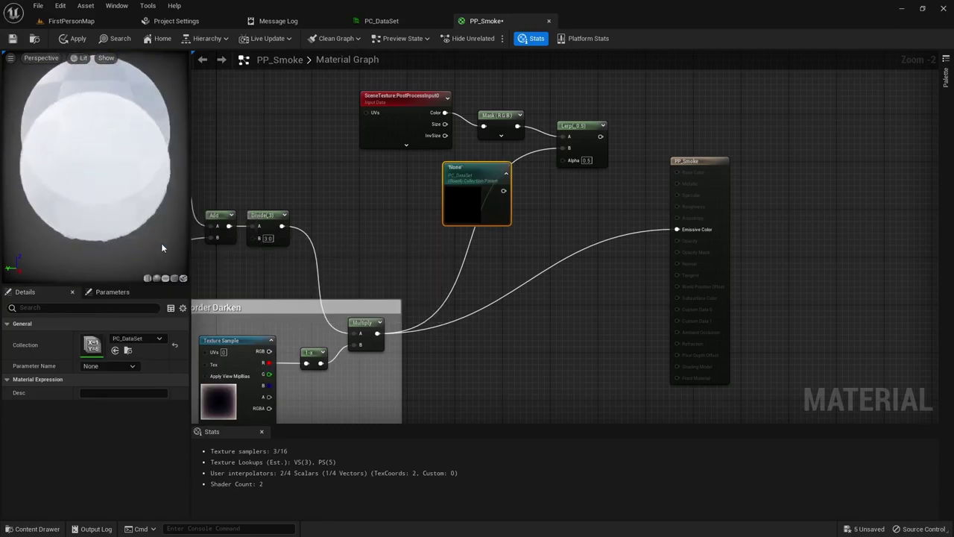
{"action": "left_click", "coordinate": [93, 366]}
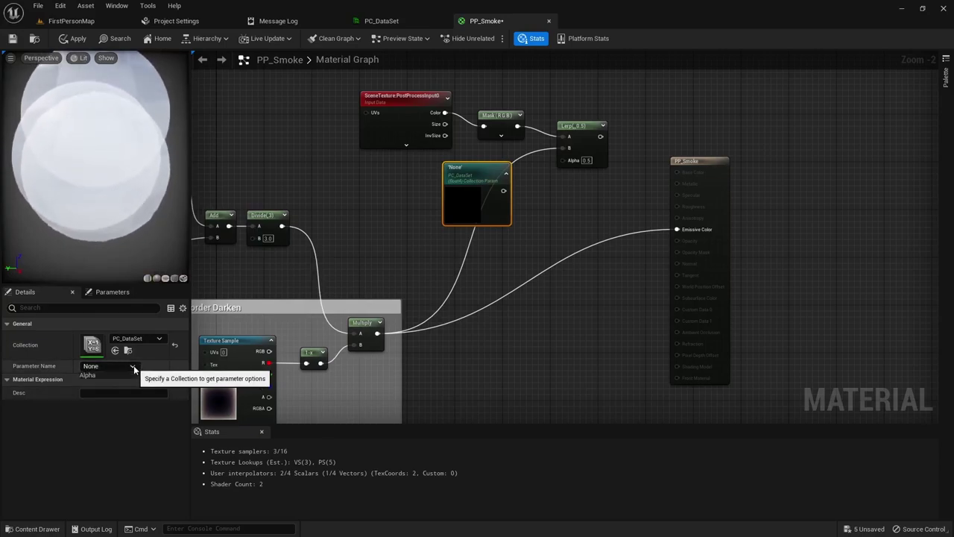
{"action": "left_click", "coordinate": [88, 375]}
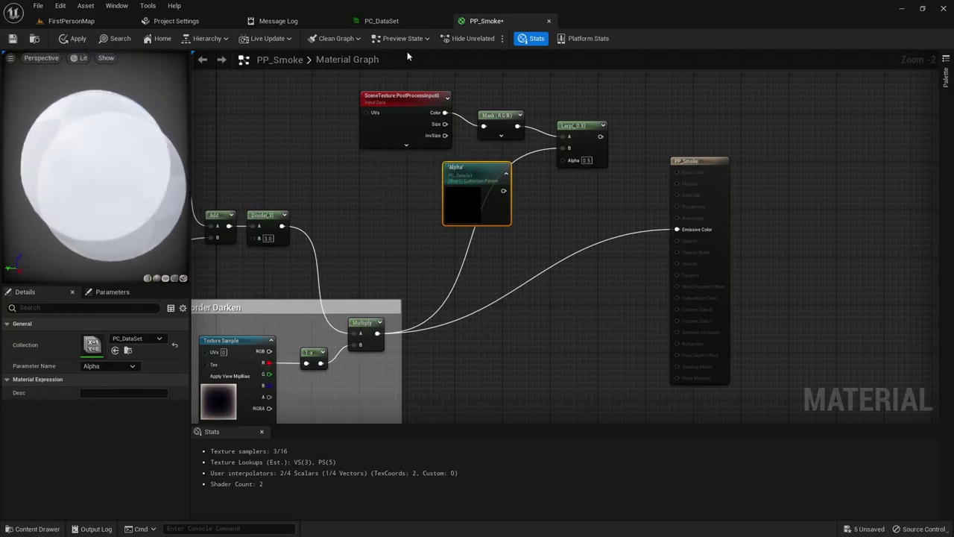
{"action": "left_click", "coordinate": [384, 21]}
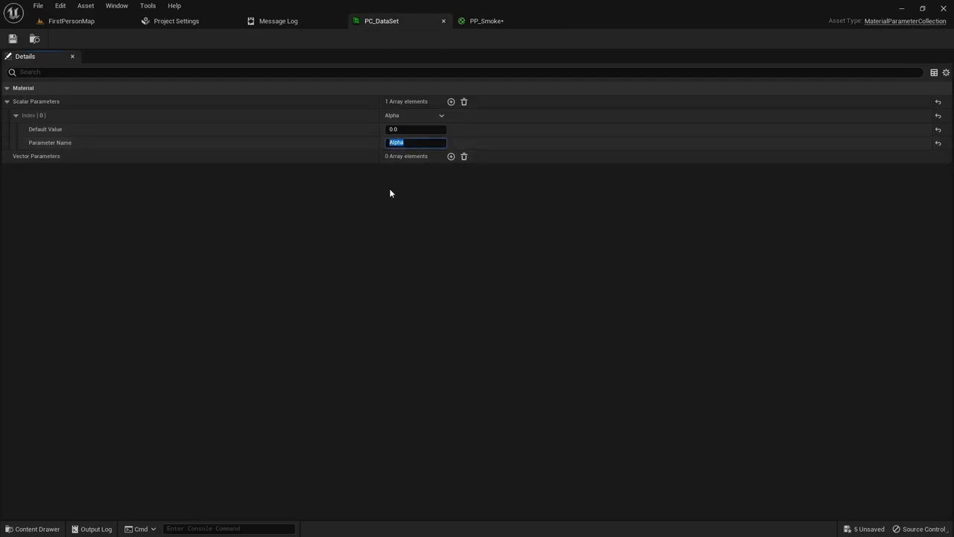
{"action": "left_click", "coordinate": [482, 24]}
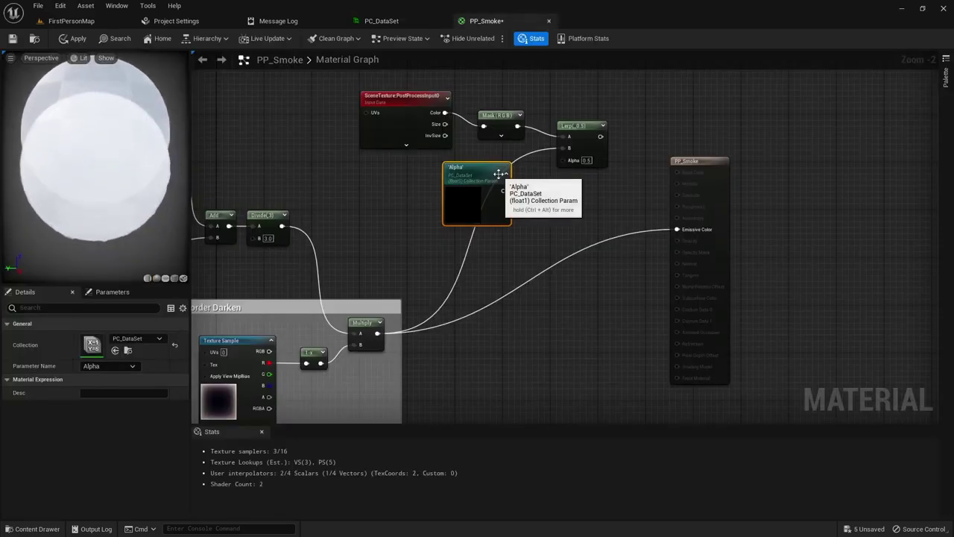
Connect the Alpha collection parameter to the Lerp's Alpha input and tidy the Alpha, Mask and Lerp nodes beside the SceneTexture.
{"action": "left_click_drag", "start_coordinate": [478, 175], "coordinate": [565, 159]}
{"action": "left_click_drag", "start_coordinate": [436, 173], "coordinate": [424, 161]}
{"action": "left_click_drag", "start_coordinate": [504, 121], "coordinate": [494, 107]}
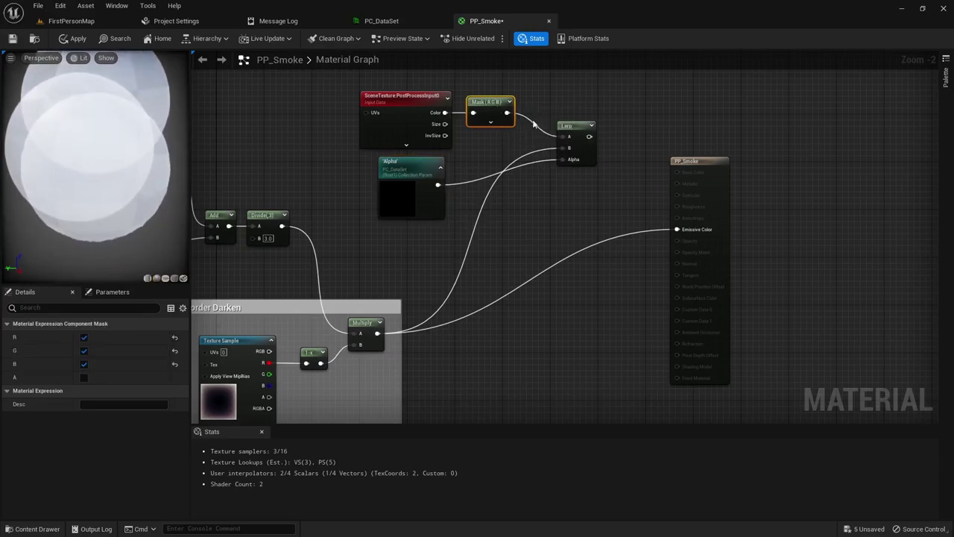
{"action": "left_click_drag", "start_coordinate": [566, 128], "coordinate": [560, 110]}
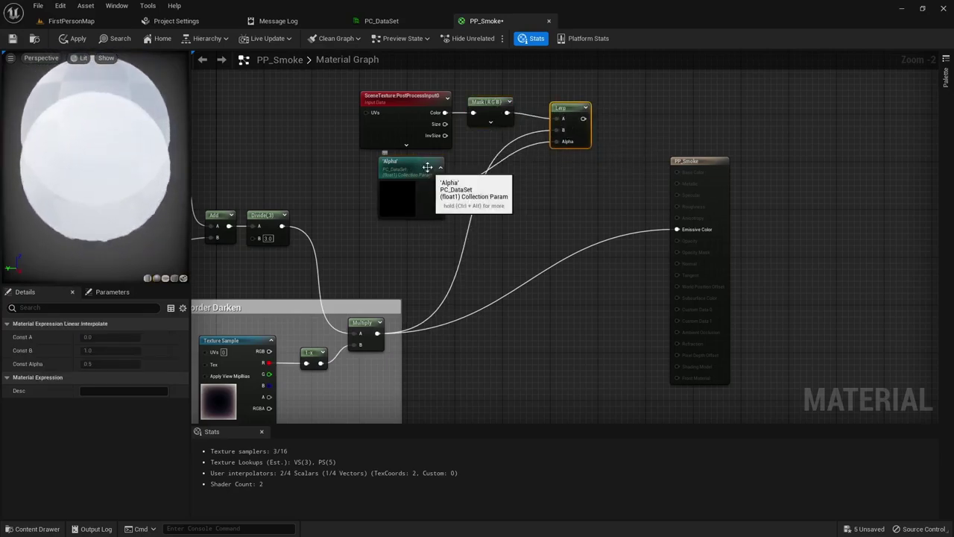
Enclose the SceneTexture, Mask, Alpha and Lerp nodes in a "Toggle Switch" comment, and connect the Lerp output to PP_Smoke's Emissive Color.
{"action": "left_click_drag", "start_coordinate": [336, 79], "coordinate": [347, 92]}
{"action": "left_click_drag", "start_coordinate": [586, 181], "coordinate": [585, 181]}
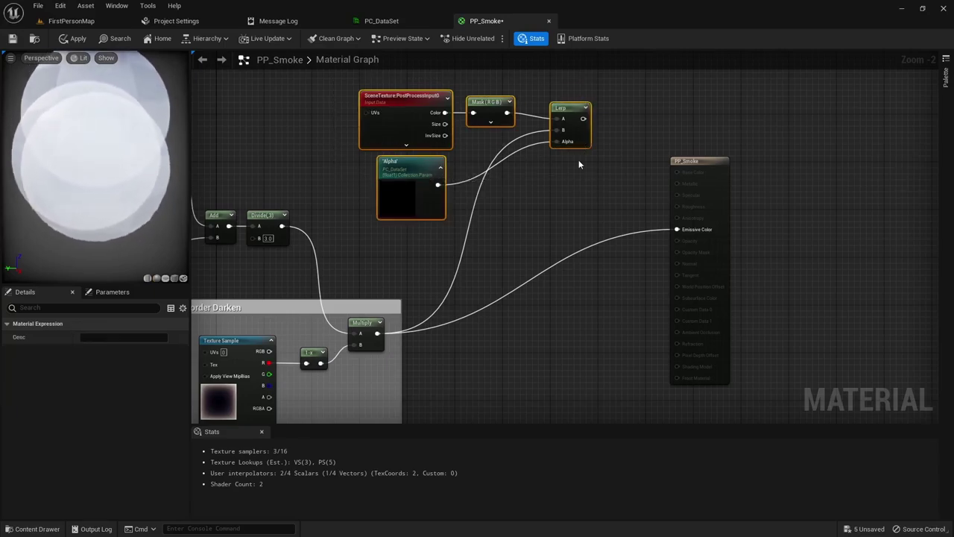
{"action": "key", "text": "c"}
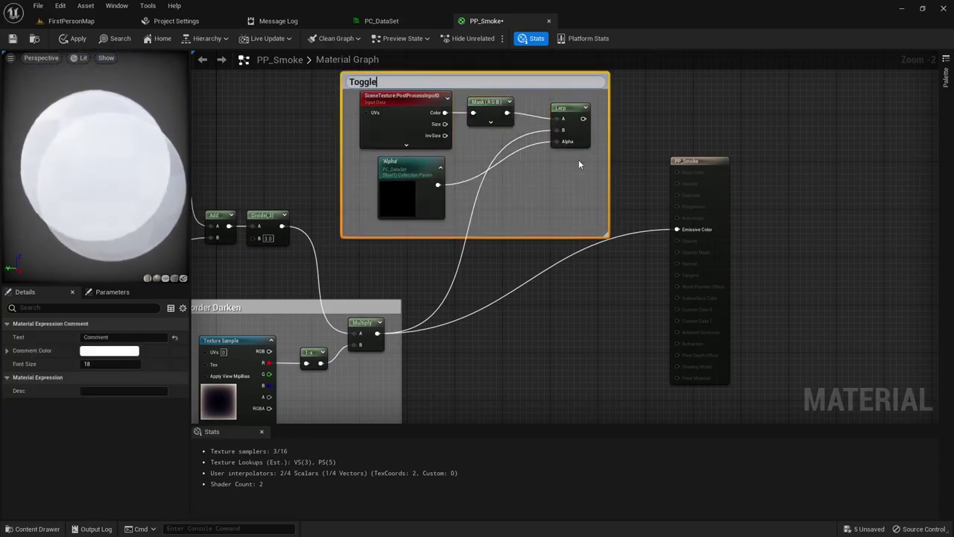
{"action": "type", "text": "Toggle Switch"}
{"action": "key", "text": "Return"}
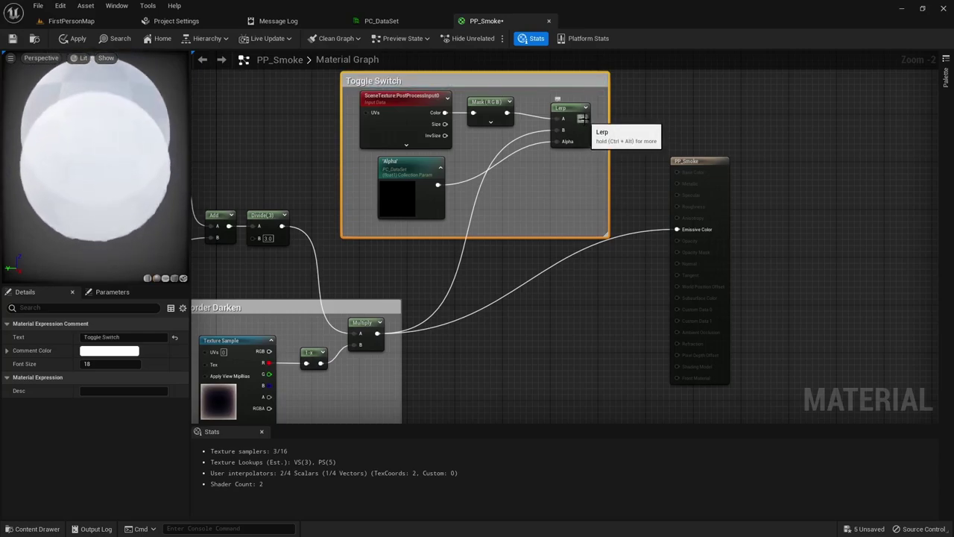
{"action": "left_click_drag", "start_coordinate": [582, 118], "coordinate": [679, 234]}
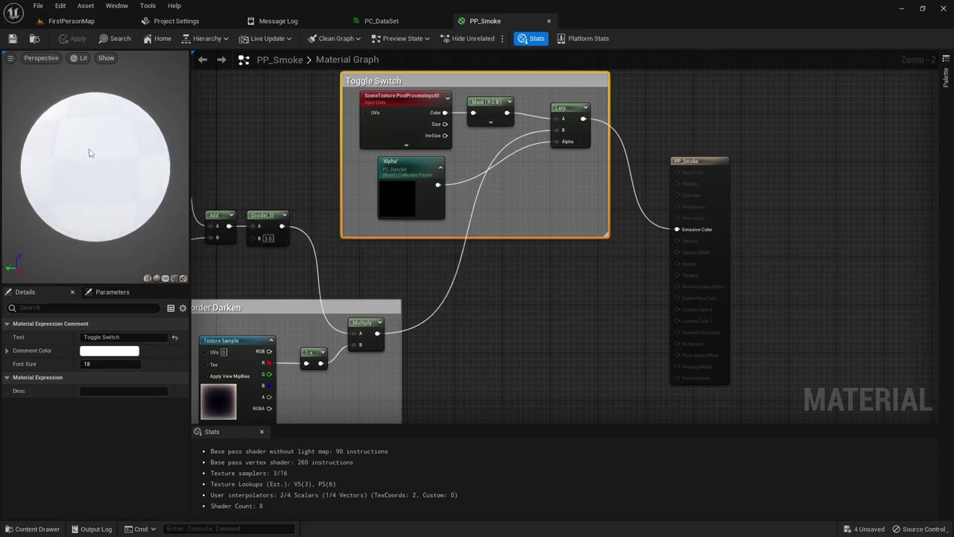
Set the Alpha parameter's default value to 1.0 in PC_DataSet, save it, and check the effect in PP_Smoke's preview.
{"action": "left_click", "coordinate": [381, 20]}
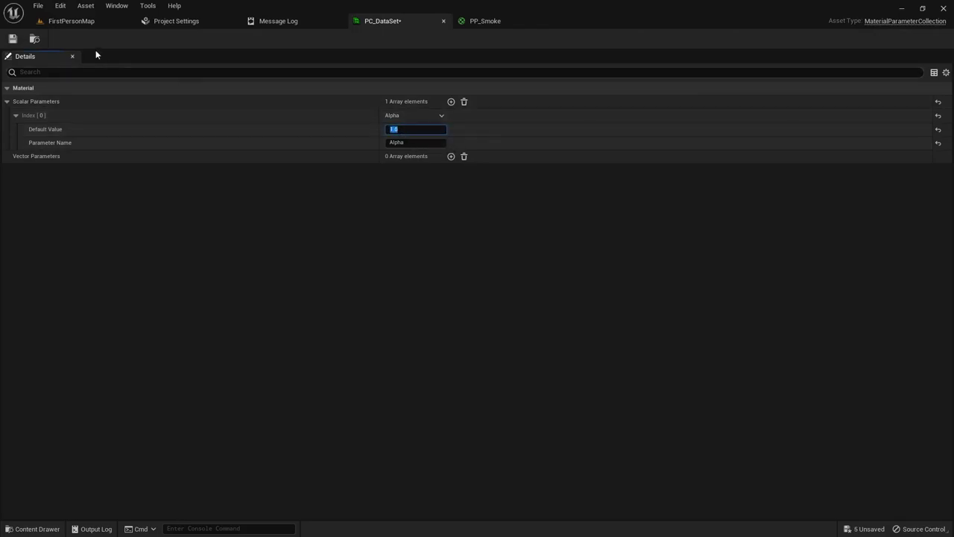
{"action": "left_click", "coordinate": [485, 21]}
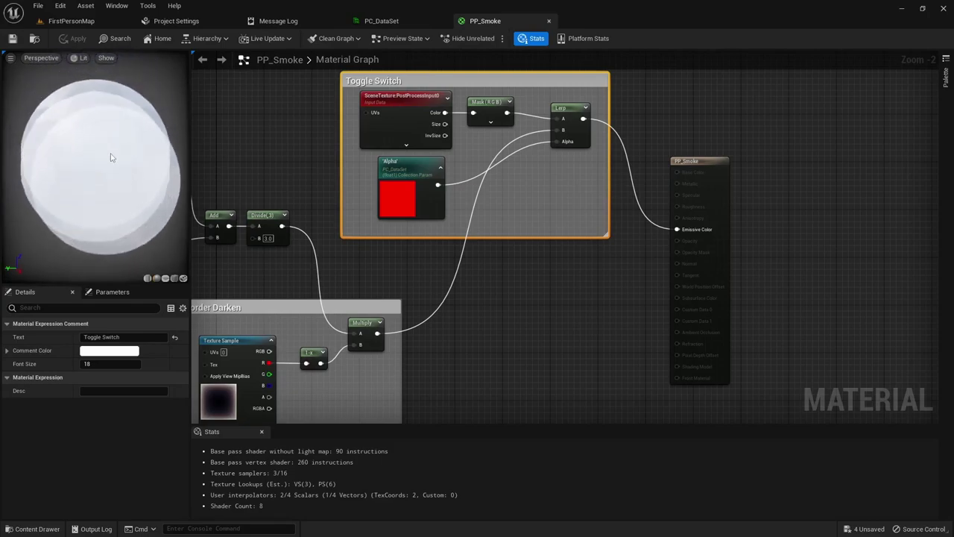
Set Alpha's default value to 0.0 in PC_DataSet, save the collection, and compare the result in PP_Smoke's preview.
{"action": "left_click", "coordinate": [381, 21]}
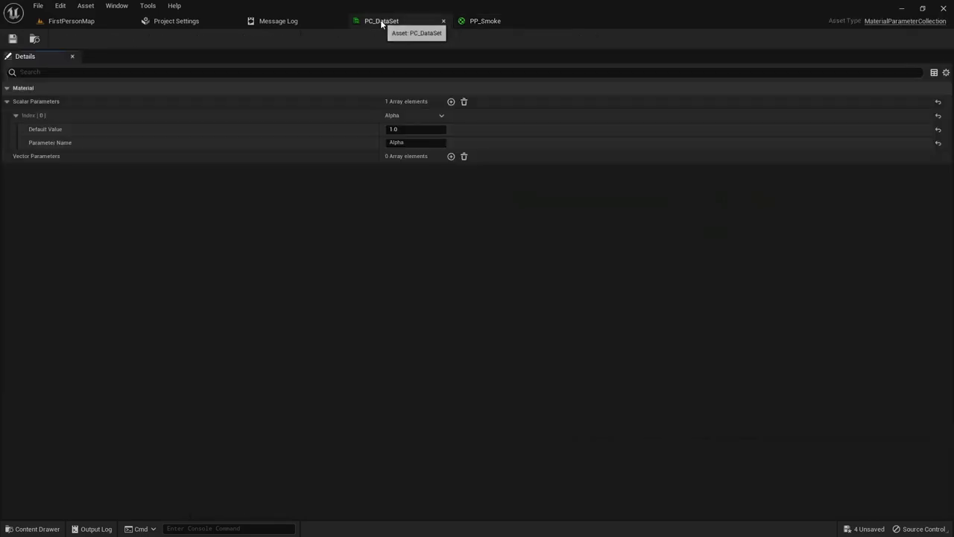
{"action": "left_click", "coordinate": [406, 129]}
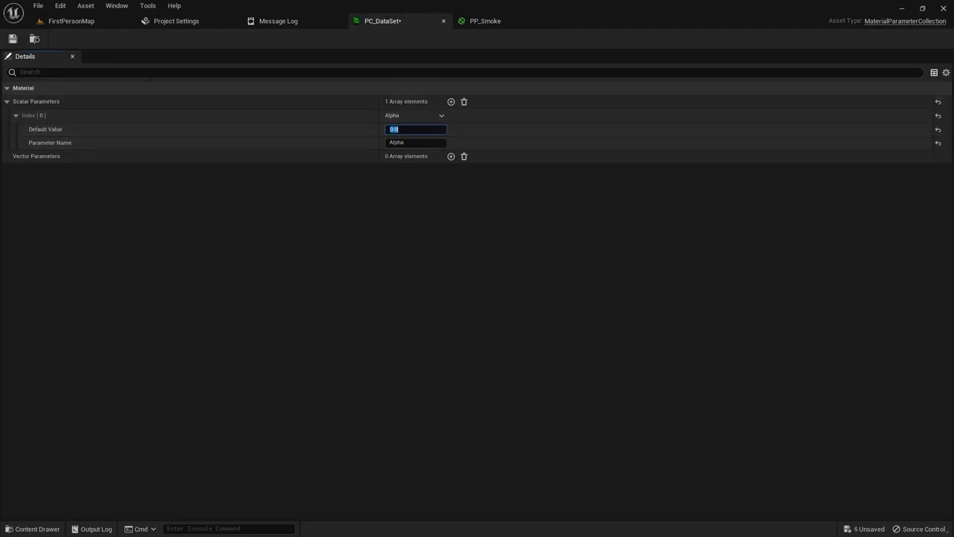
{"action": "left_click", "coordinate": [12, 39]}
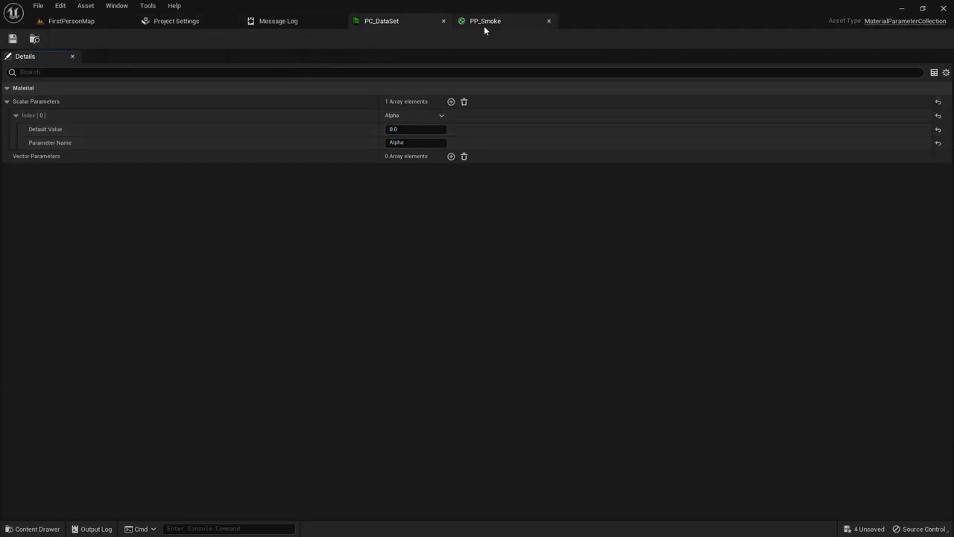
{"action": "left_click", "coordinate": [484, 22]}
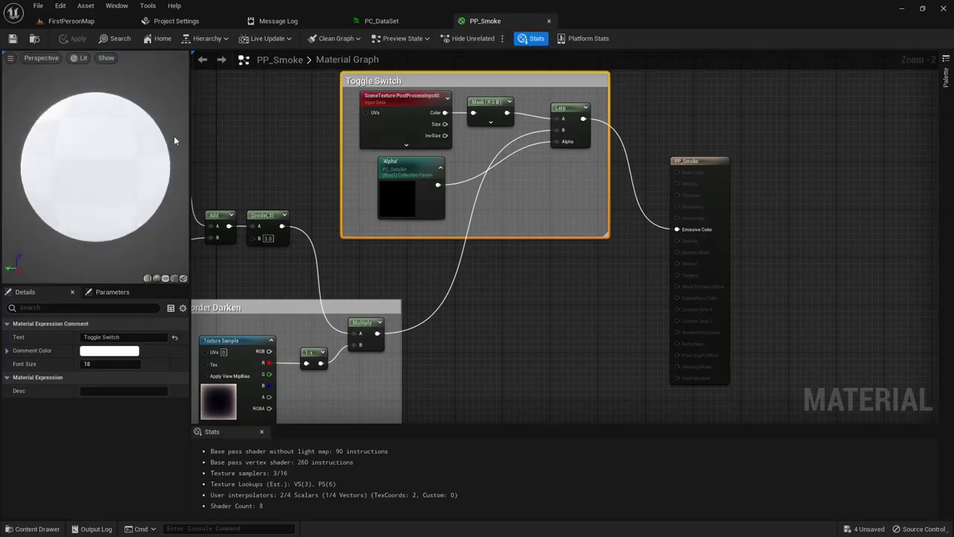
{"action": "left_click", "coordinate": [383, 21]}
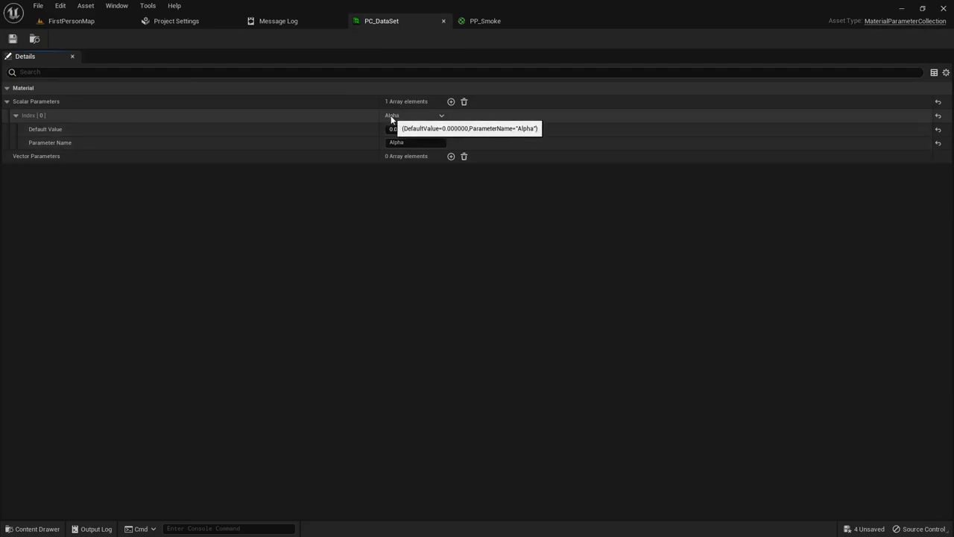
{"action": "left_click", "coordinate": [488, 21]}
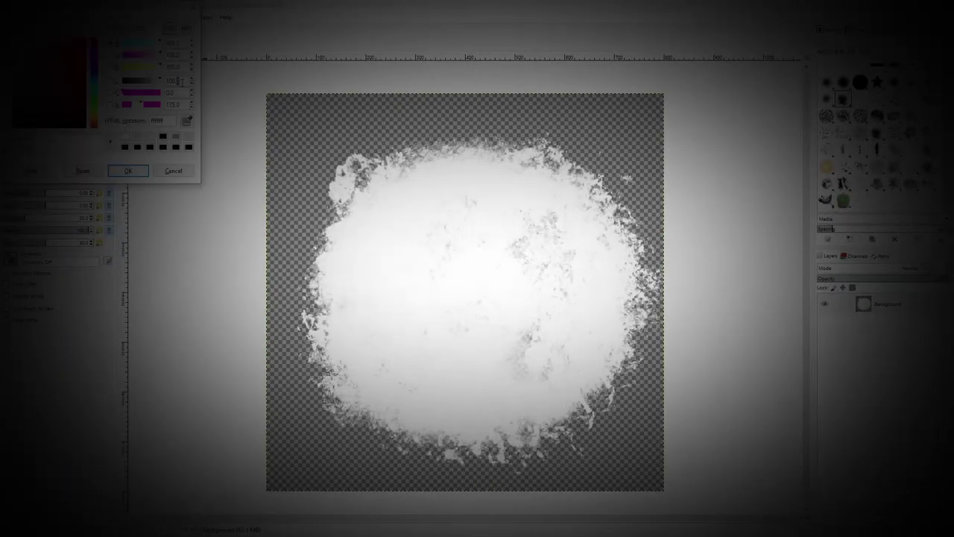
In GIMP, confirm the foreground colour and paint irregular grey patches inside the white textured blob on the transparent canvas.
{"action": "key", "text": "Return"}
{"action": "mouse_move", "coordinate": [420, 245]}
{"action": "left_mouse_down"}
{"action": "mouse_move", "coordinate": [505, 341]}
{"action": "mouse_move", "coordinate": [452, 336]}
{"action": "mouse_move", "coordinate": [445, 205]}
{"action": "left_mouse_up"}
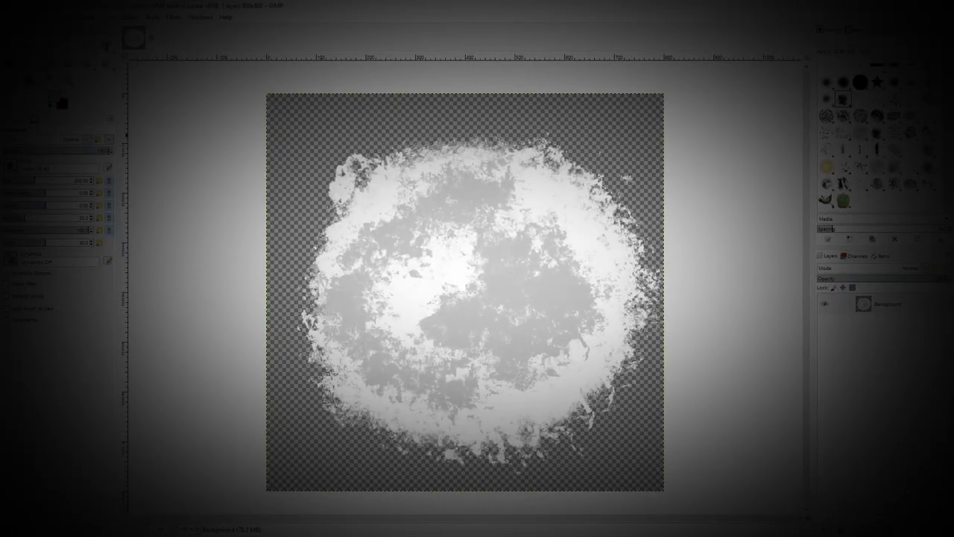